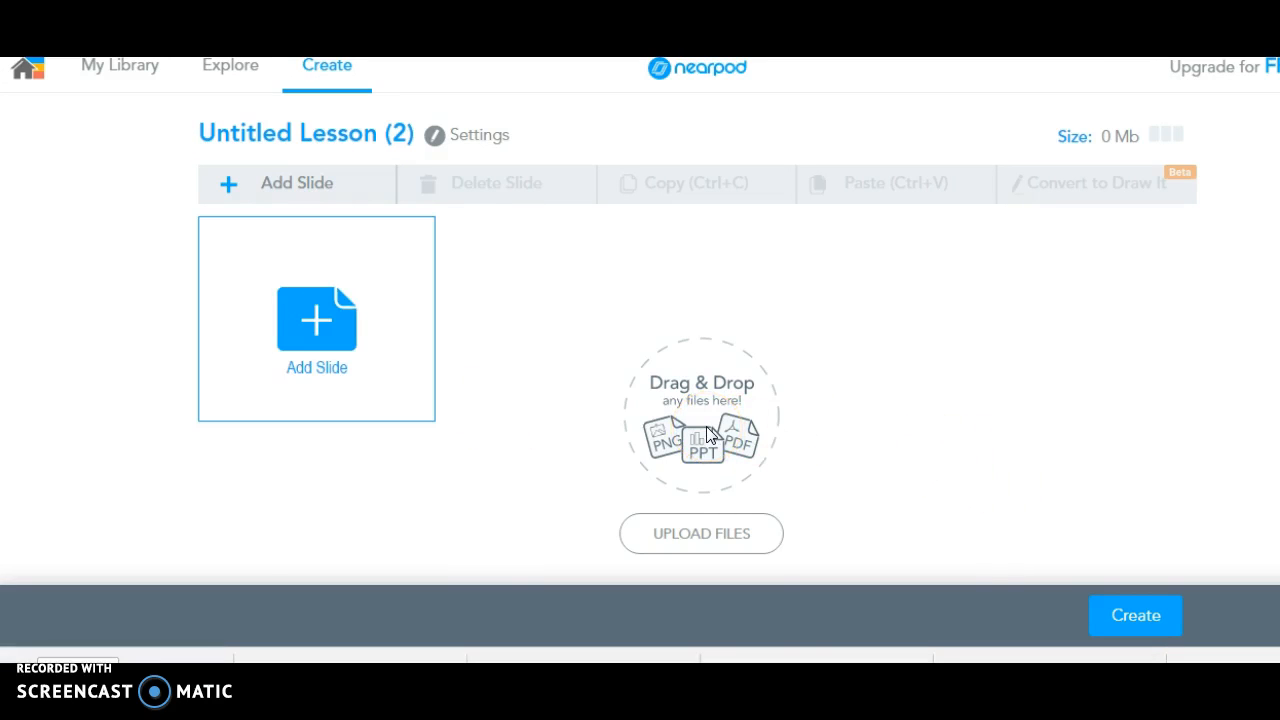
# Step: Add a new content slide to the lesson and give it the "Title + one element" layout
pyautogui.click(315, 342)
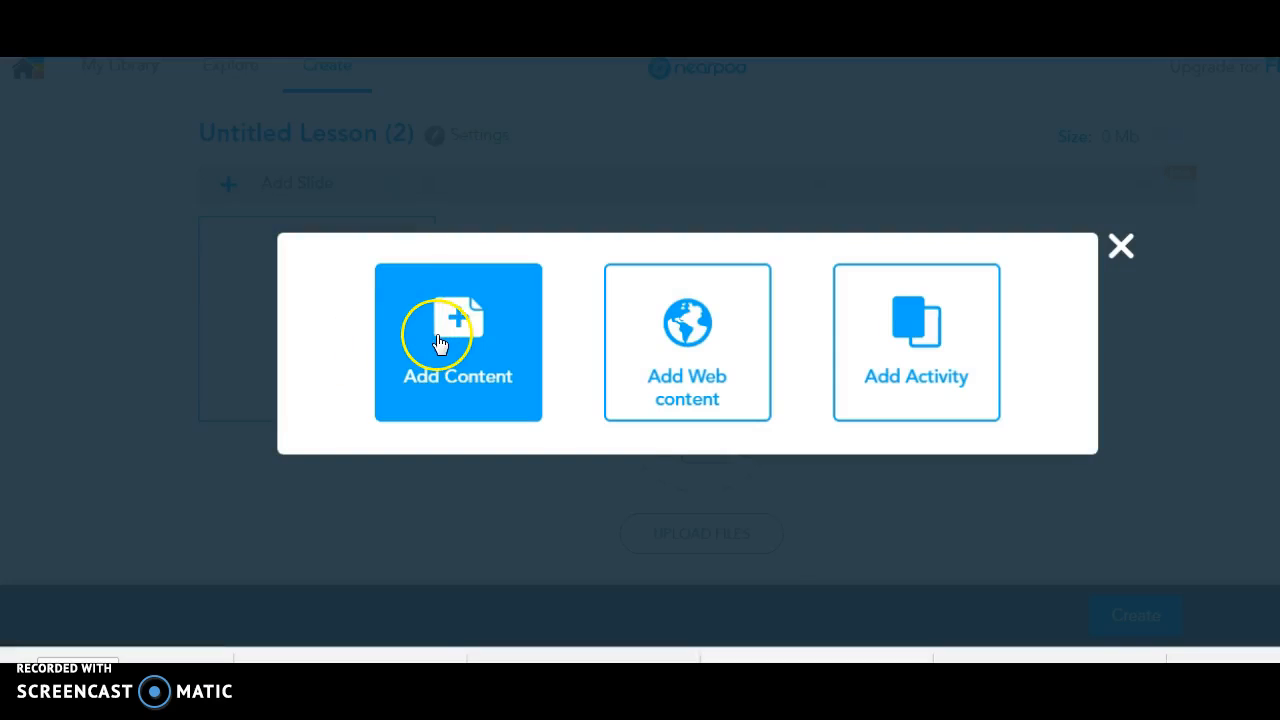
pyautogui.click(446, 346)
pyautogui.click(370, 455)
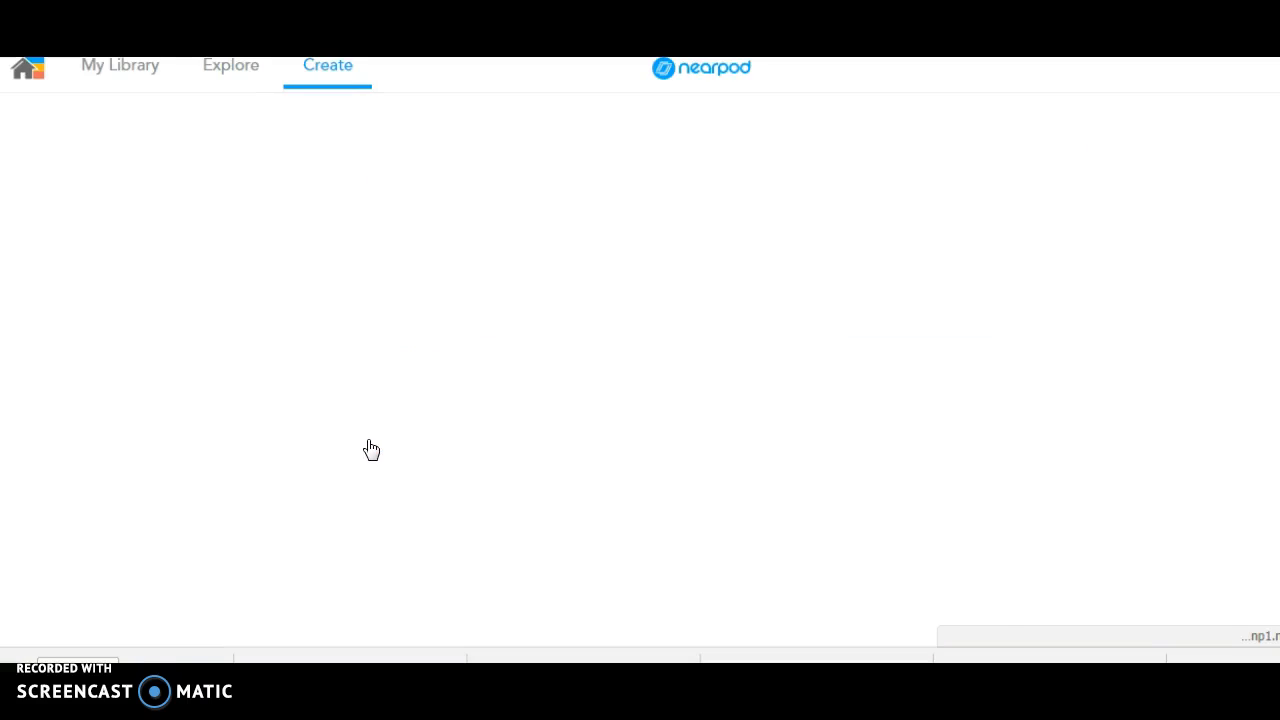
pyautogui.click(529, 206)
pyautogui.click(603, 194)
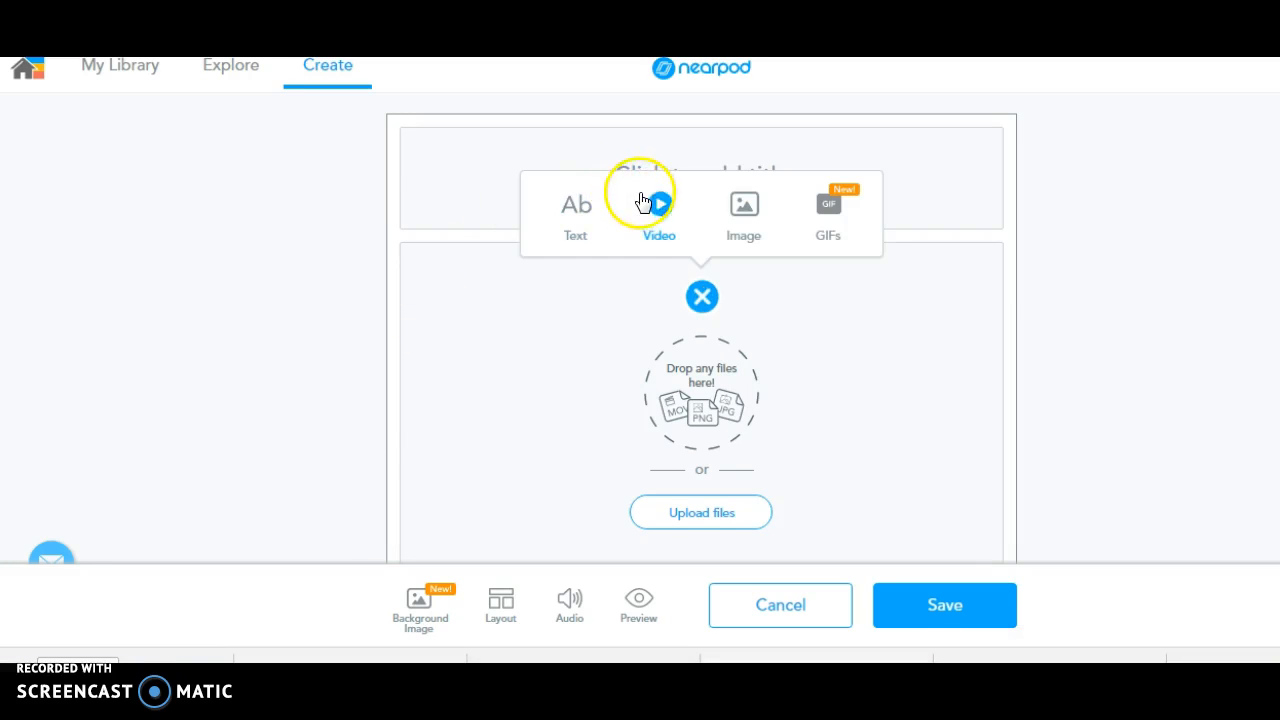
pyautogui.click(500, 612)
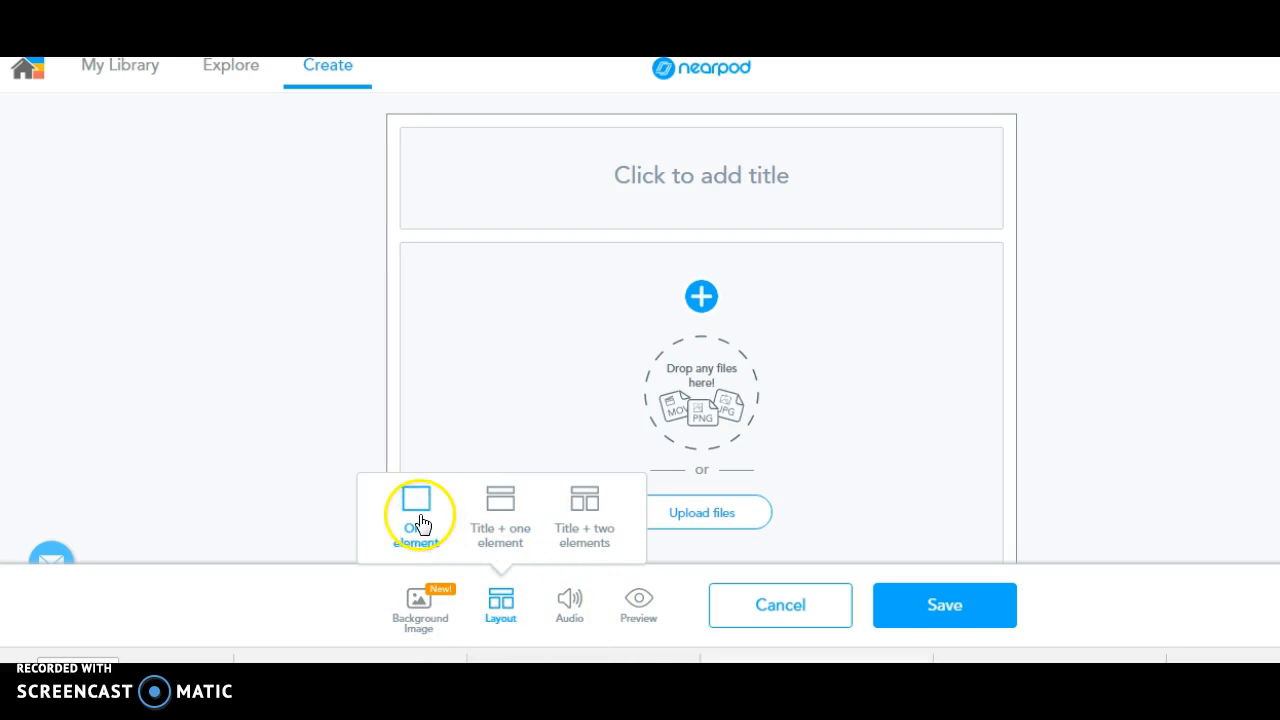
pyautogui.click(502, 512)
# Step: Enter "Talpiot" as the slide's title
pyautogui.click(681, 193)
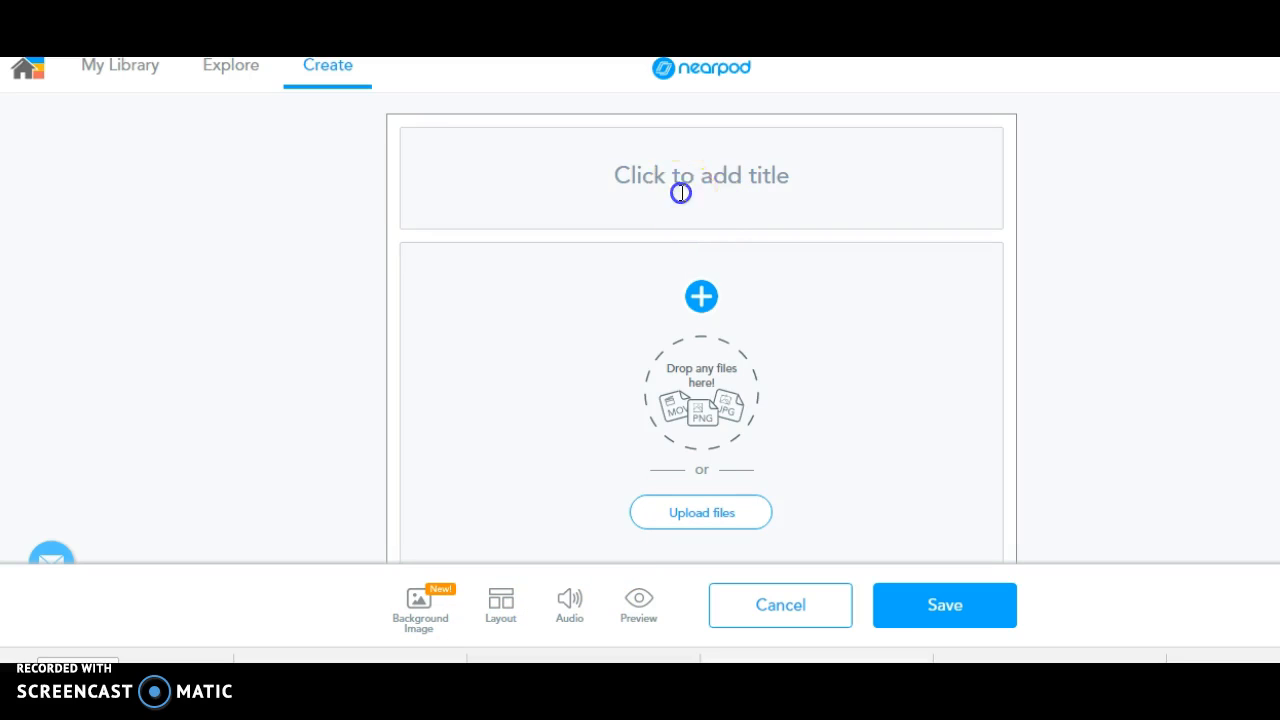
pyautogui.write('Tשרפוםא')
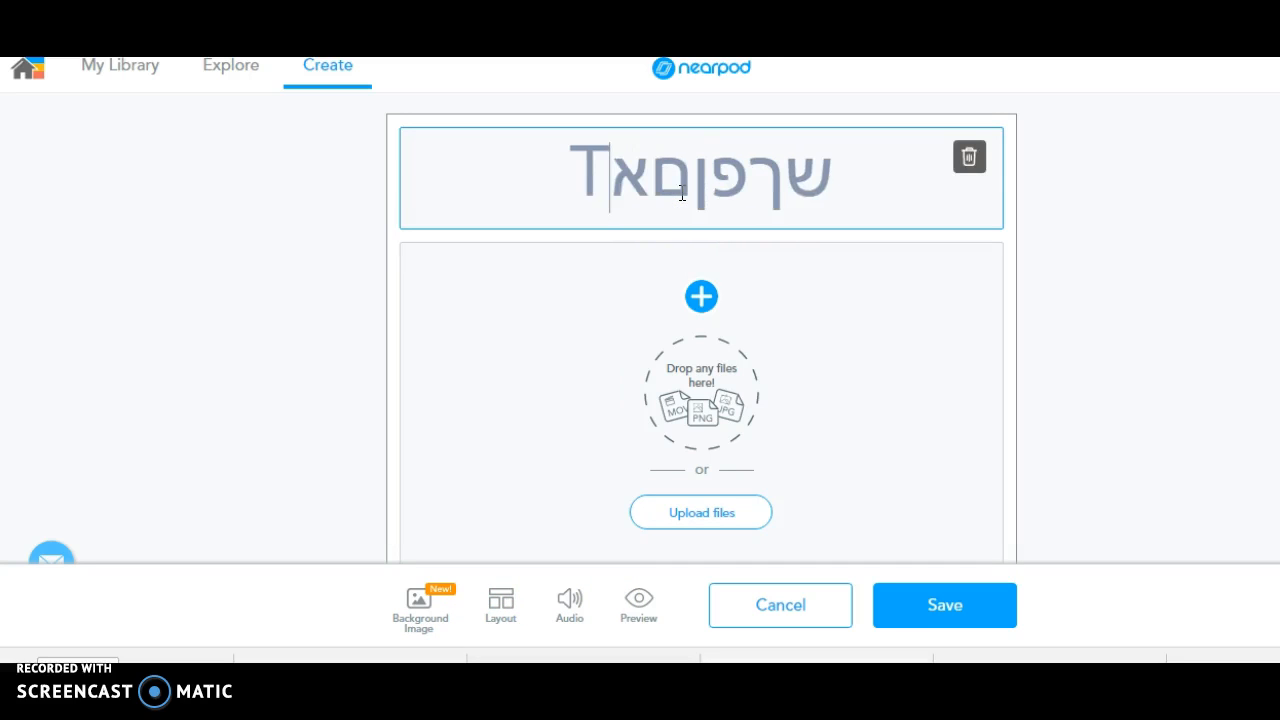
pyautogui.press('BackSpace')
pyautogui.hotkey('ctrl', 'a')
pyautogui.press('BackSpace')
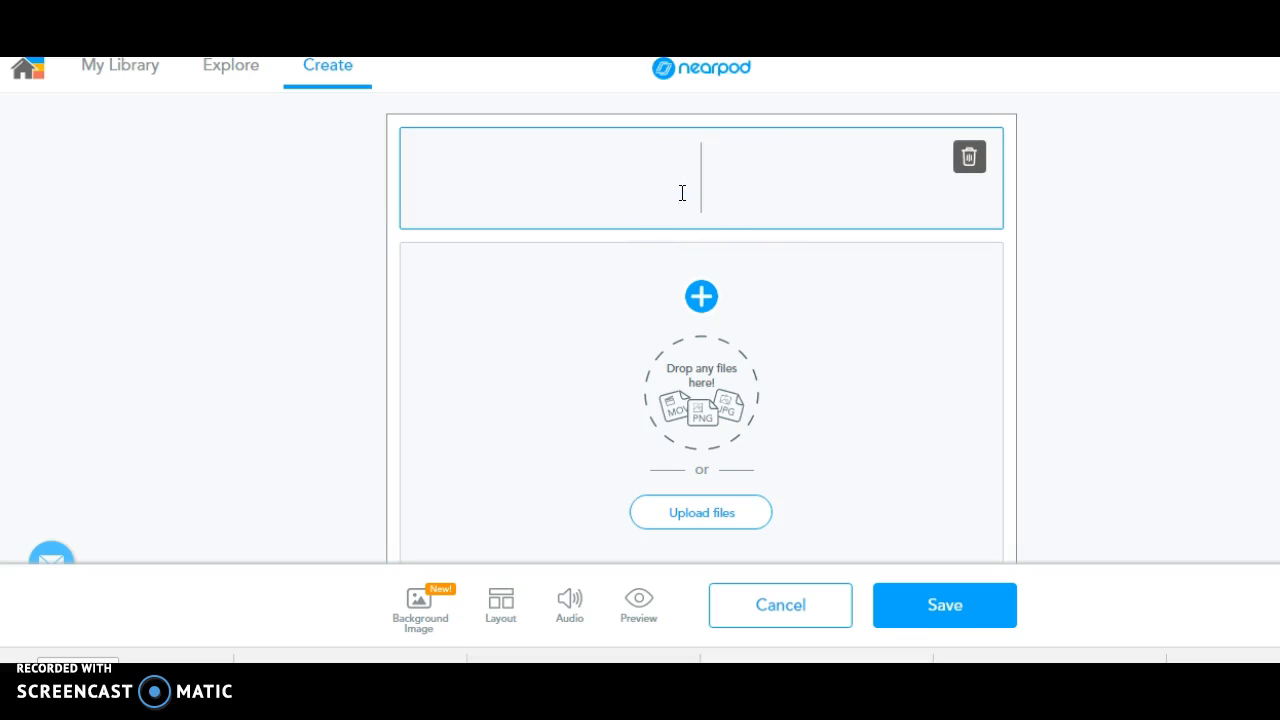
pyautogui.write('Talpiot')
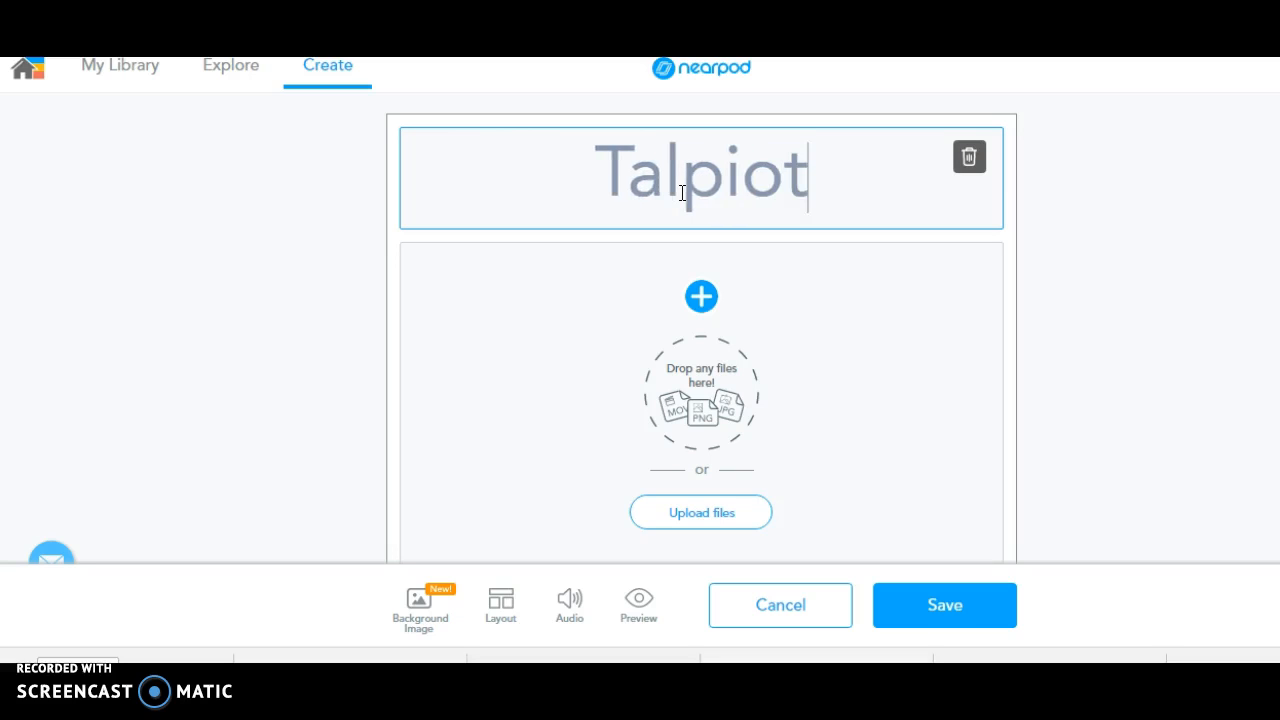
# Step: Search Google images for "Talpiot college" and insert the purple and green Hebrew college logo into the area below the title
pyautogui.click(701, 297)
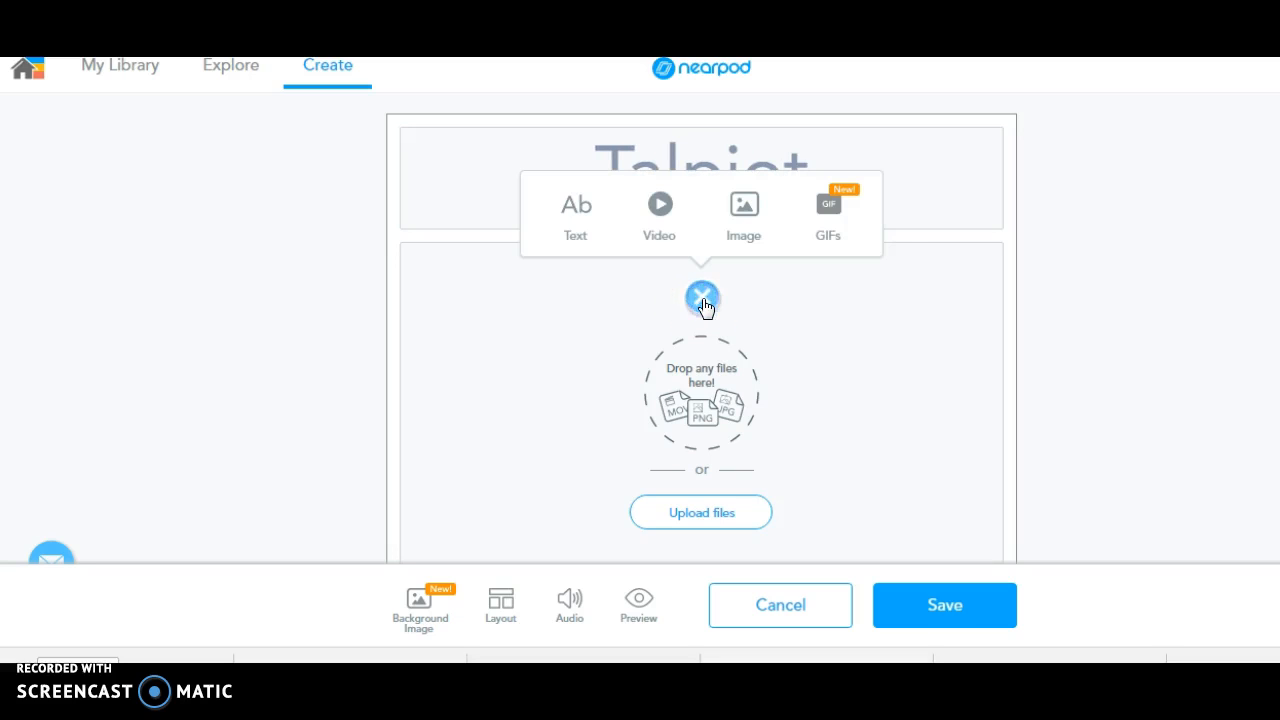
pyautogui.click(740, 226)
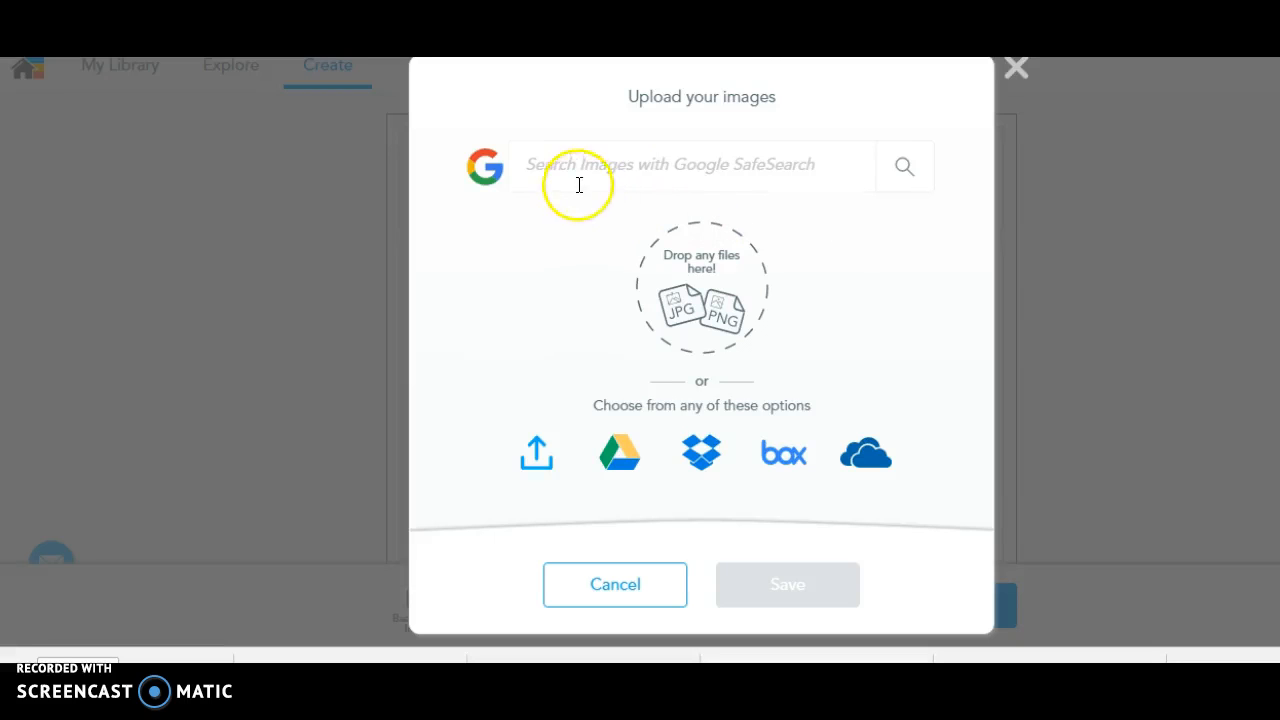
pyautogui.click(556, 176)
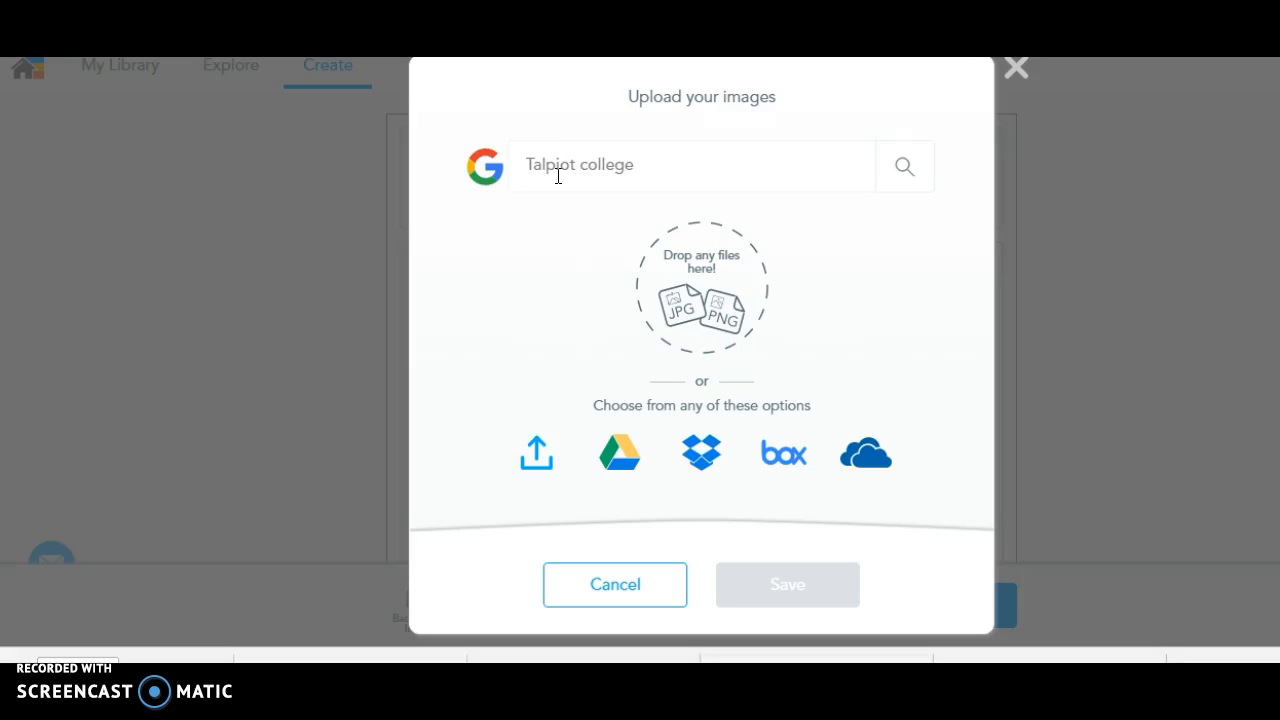
pyautogui.press('Return')
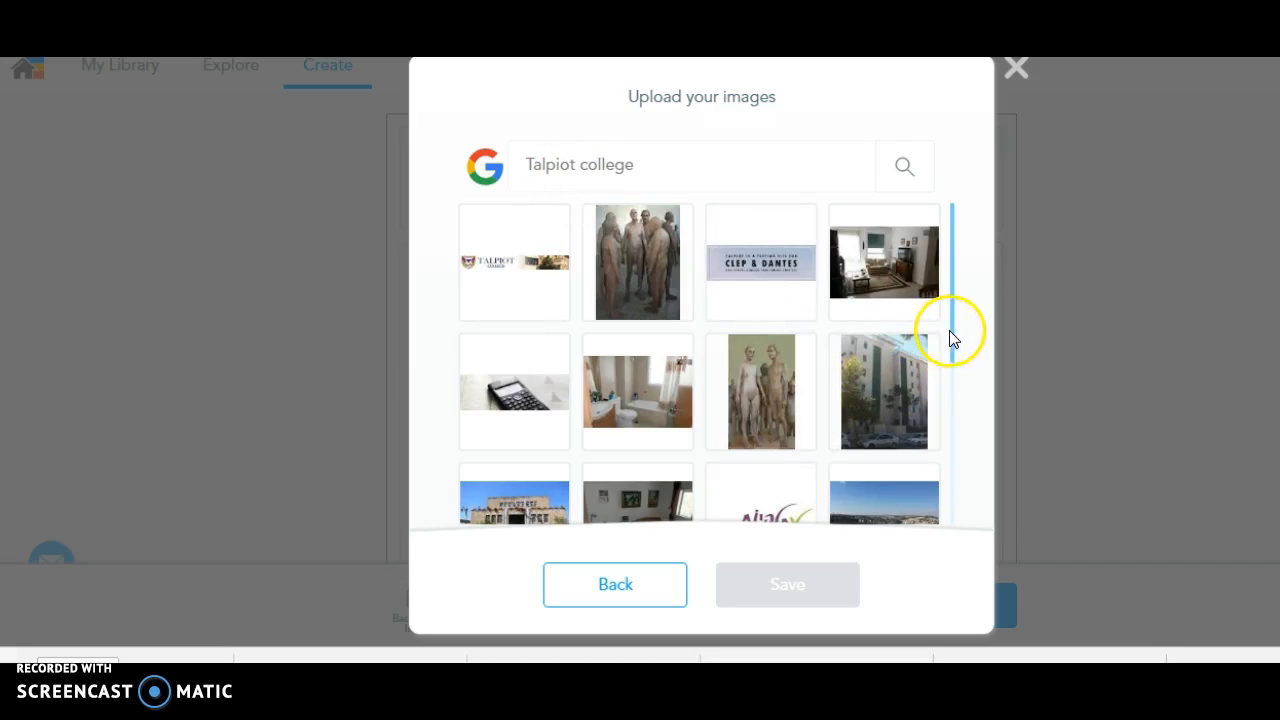
pyautogui.click(940, 406)
pyautogui.moveTo(947, 358); pyautogui.dragTo(949, 466)
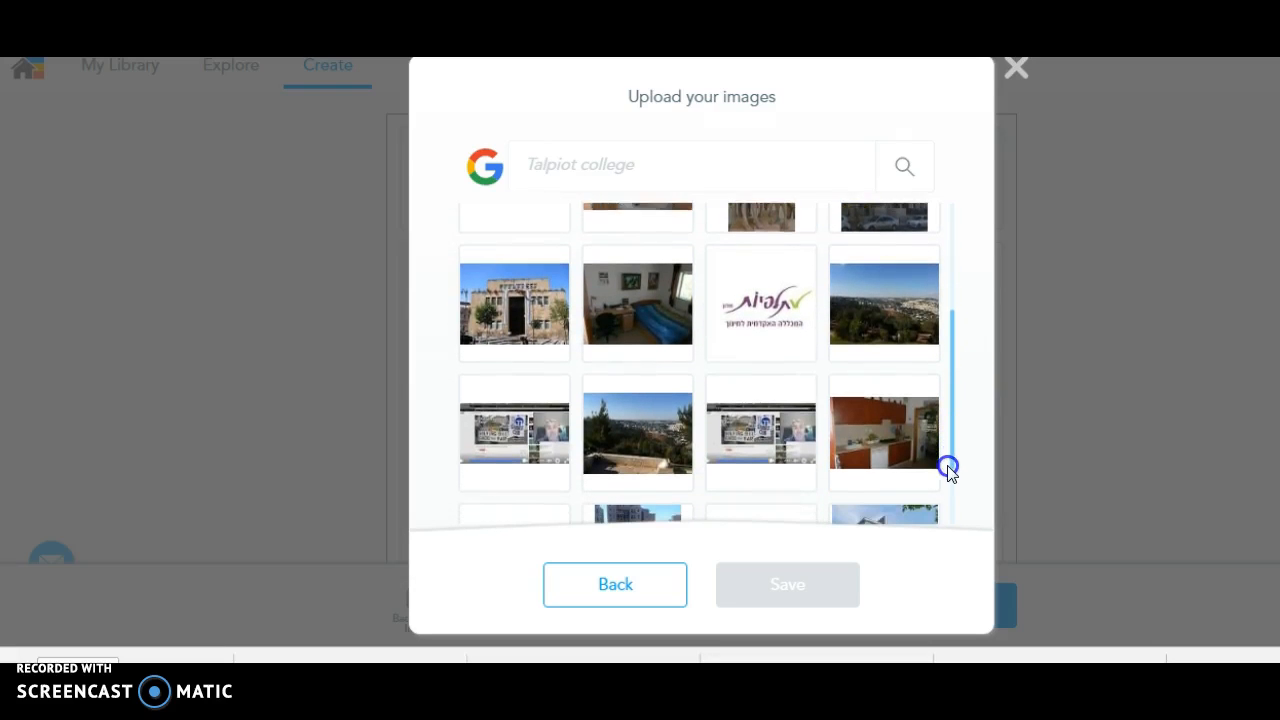
pyautogui.click(758, 320)
pyautogui.click(772, 596)
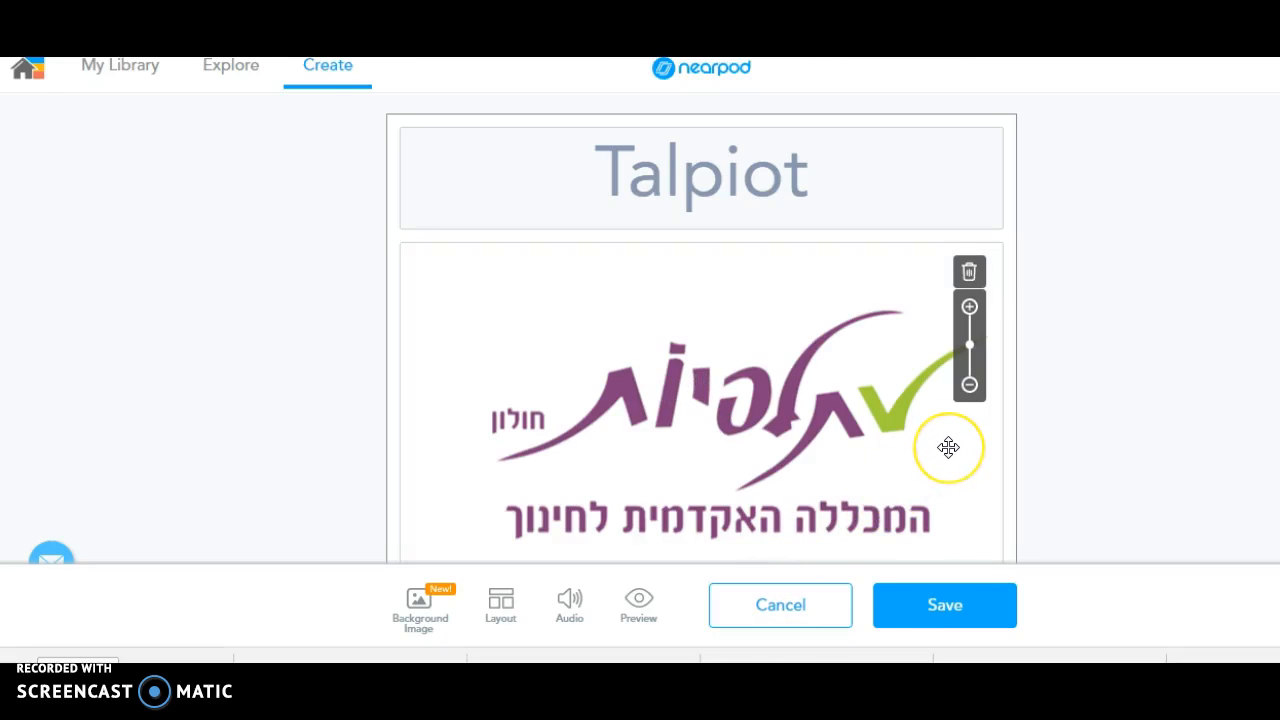
# Step: Scale the logo image down slightly within its frame and save the slide
pyautogui.click(969, 347)
pyautogui.moveTo(970, 352); pyautogui.dragTo(970, 360)
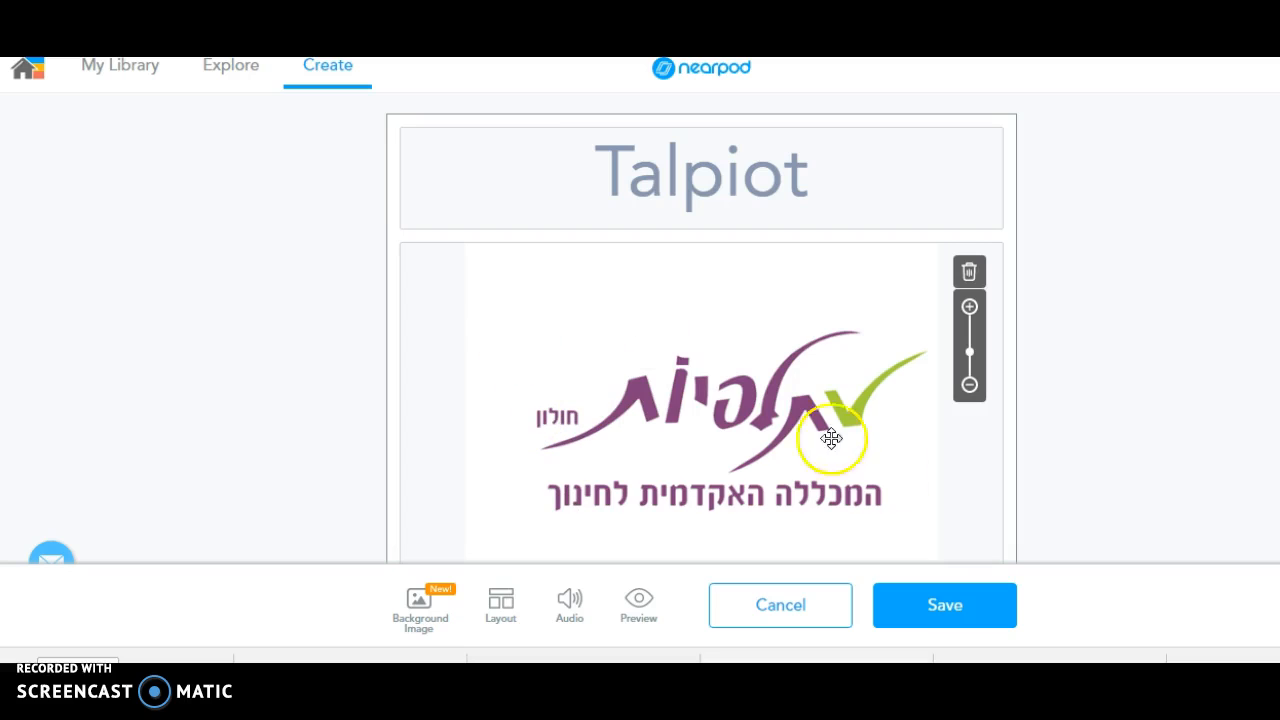
pyautogui.click(934, 603)
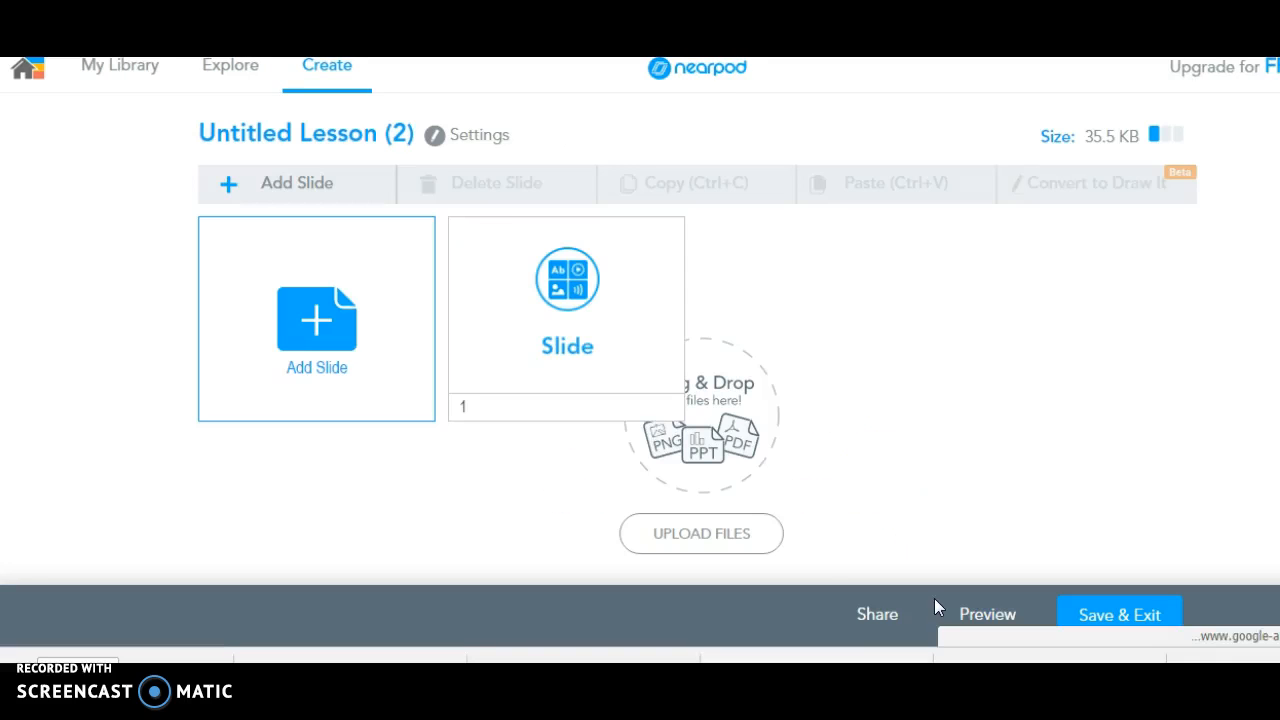
# Step: Preview the Great White Shark model from the Nearpod 3D staff picks, rotate it, and close the 3D library without adding it
pyautogui.click(632, 402)
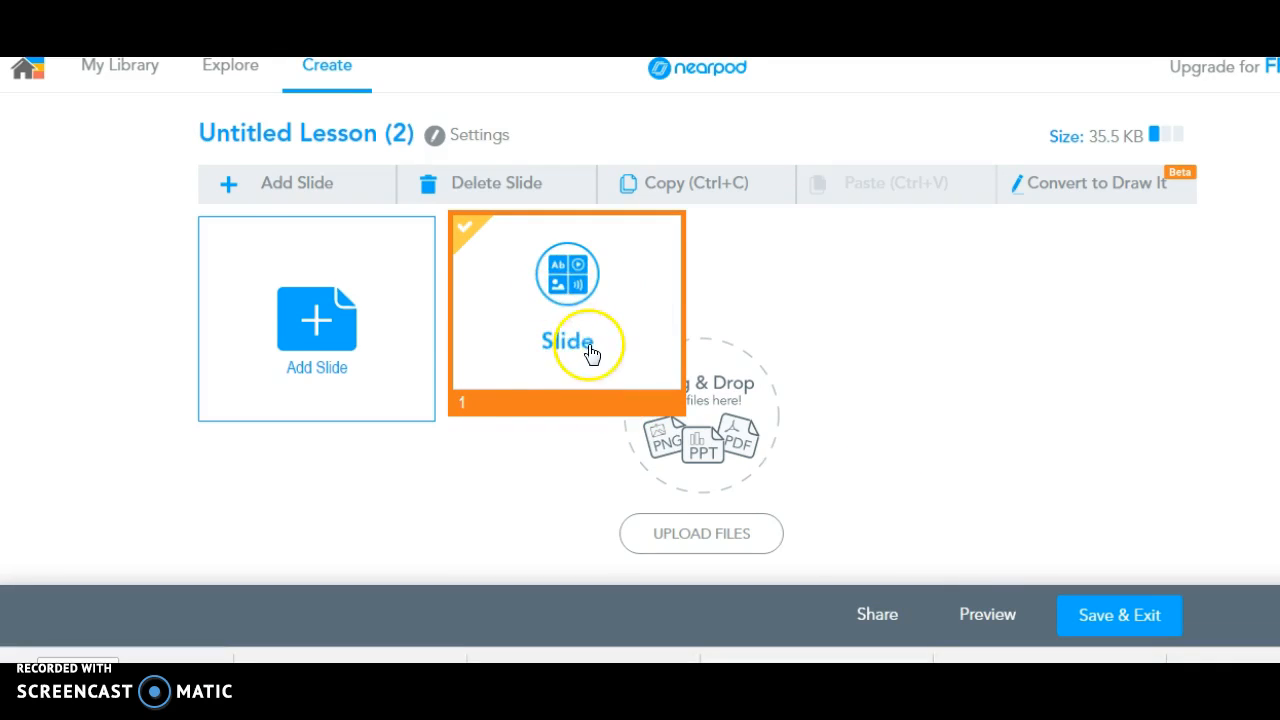
pyautogui.click(364, 325)
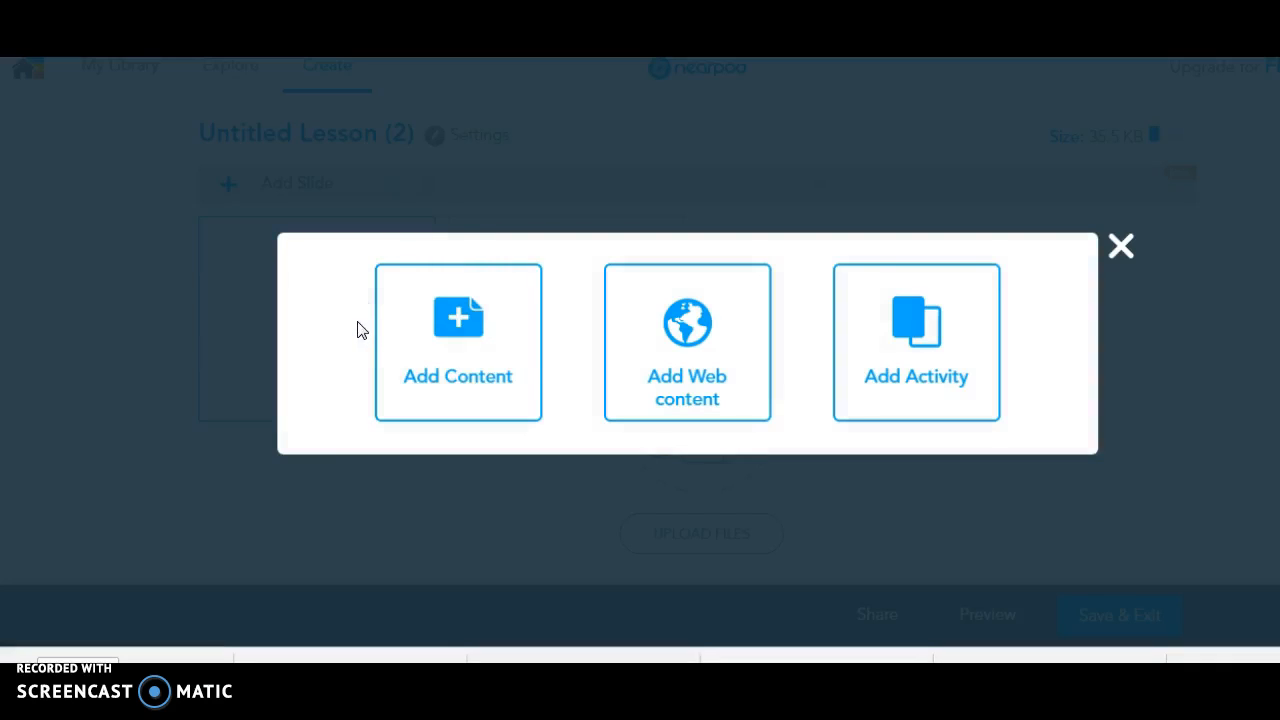
pyautogui.click(451, 345)
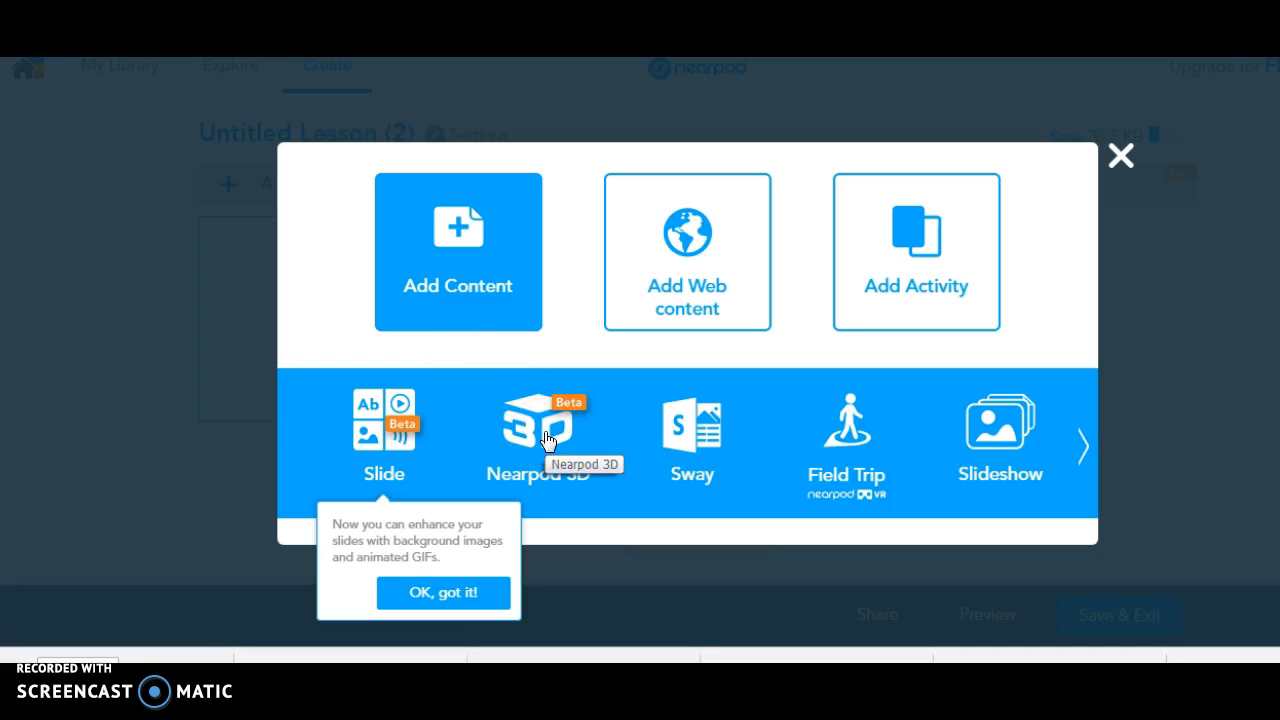
pyautogui.click(547, 440)
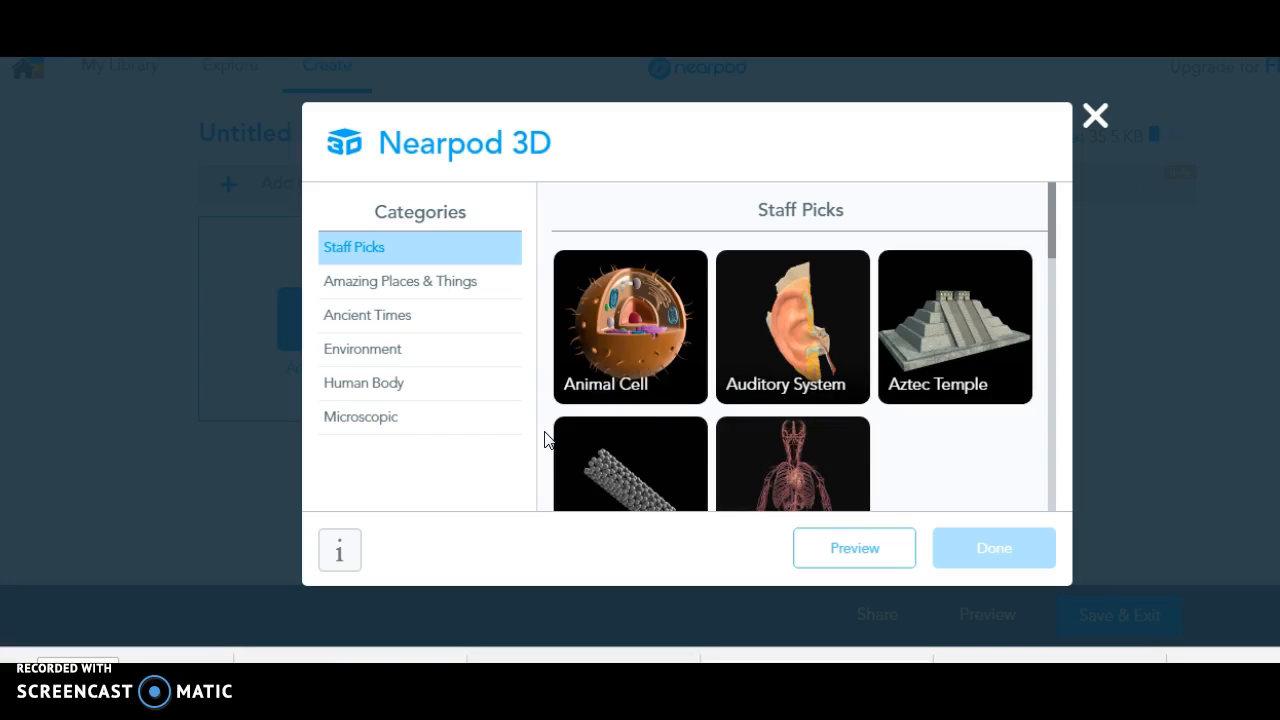
pyautogui.moveTo(1047, 249); pyautogui.dragTo(1043, 323)
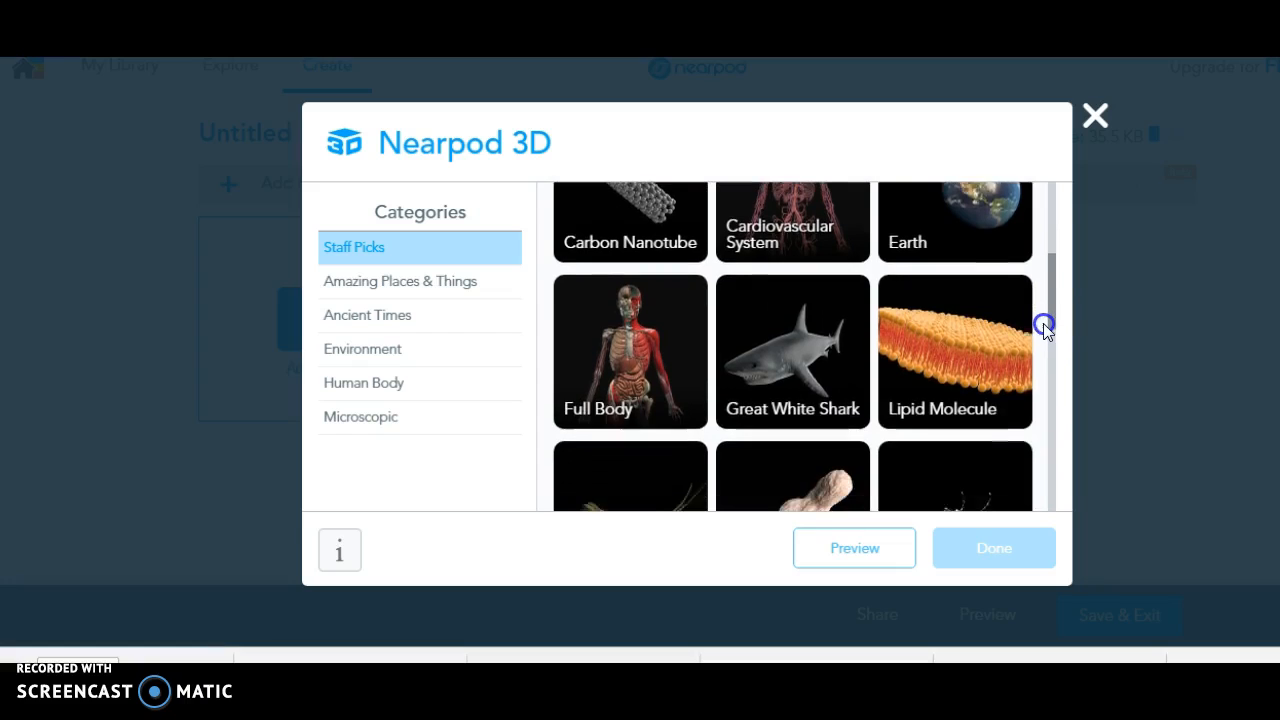
pyautogui.click(786, 354)
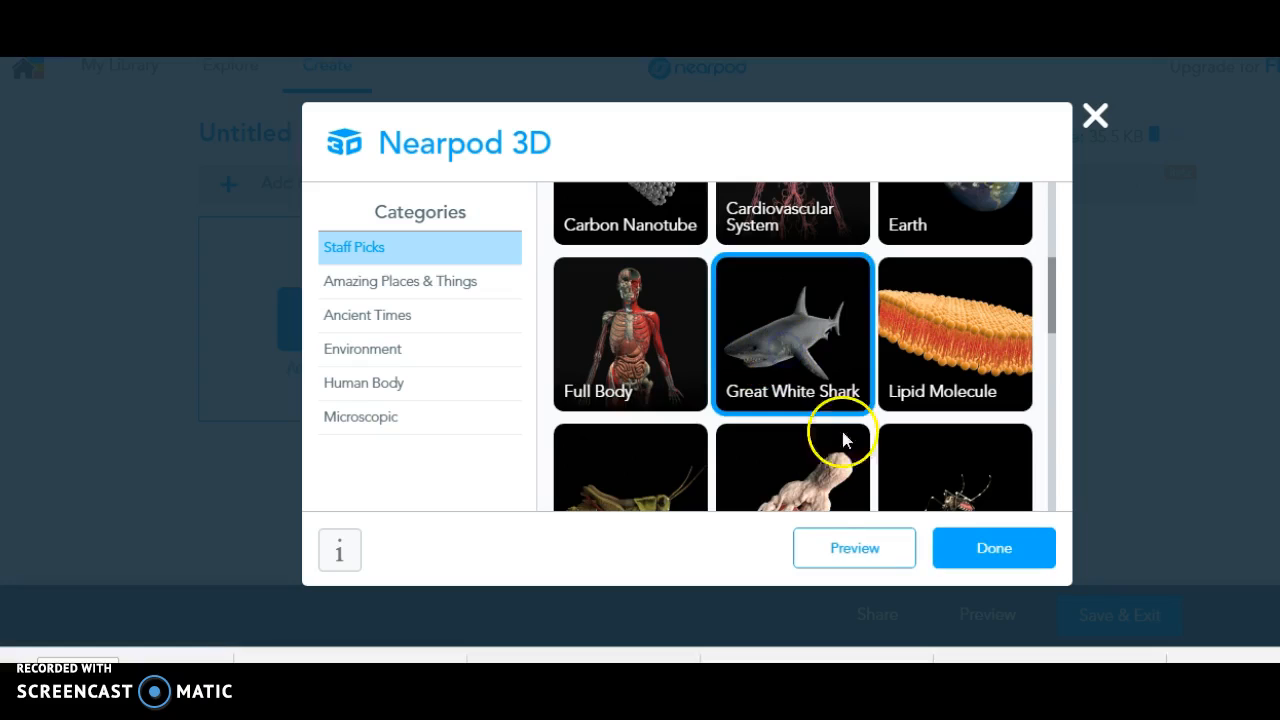
pyautogui.click(880, 550)
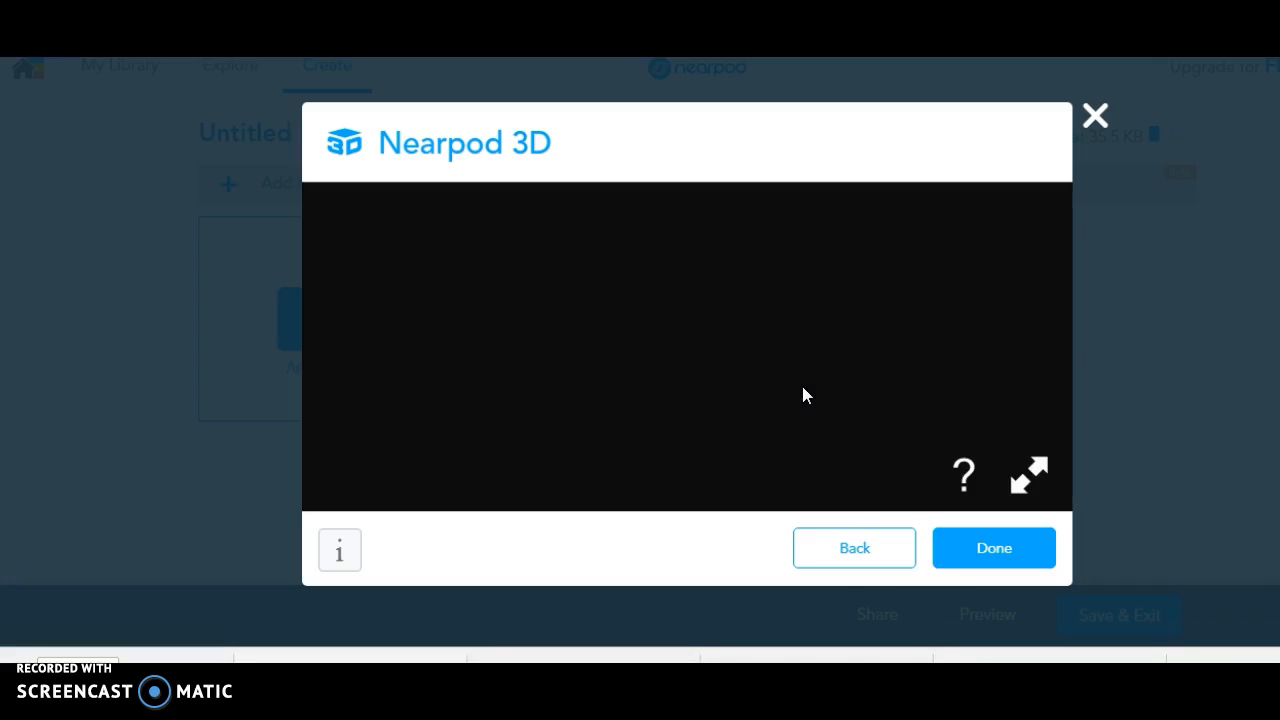
pyautogui.moveTo(706, 386)
pyautogui.mouseDown()
pyautogui.moveTo(814, 351)
pyautogui.moveTo(734, 391)
pyautogui.moveTo(704, 367)
pyautogui.moveTo(714, 363)
pyautogui.mouseUp()
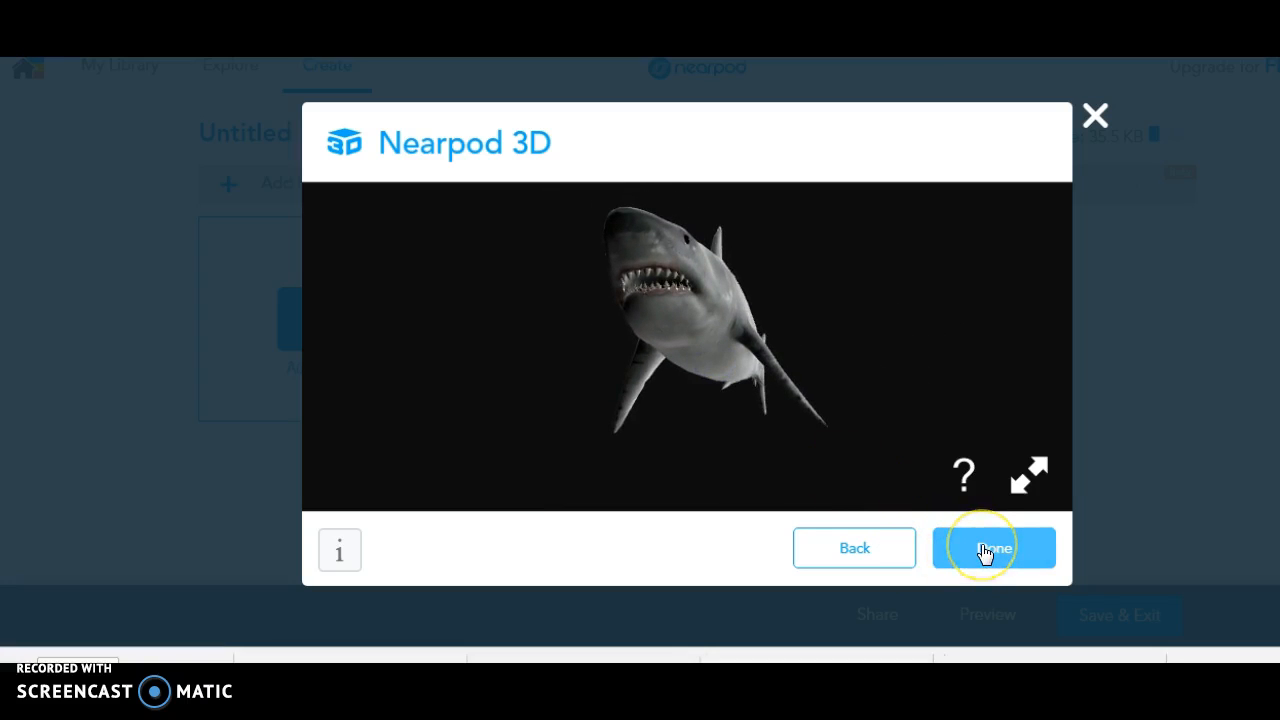
pyautogui.click(897, 556)
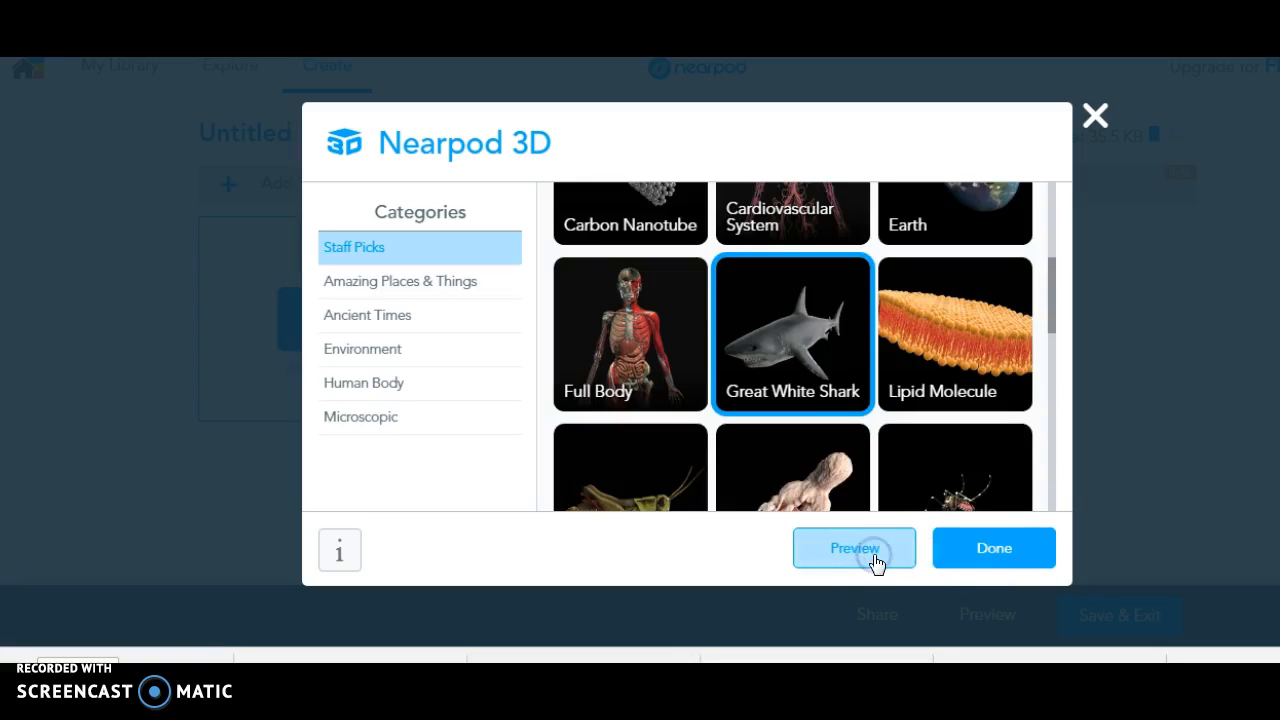
pyautogui.click(1094, 115)
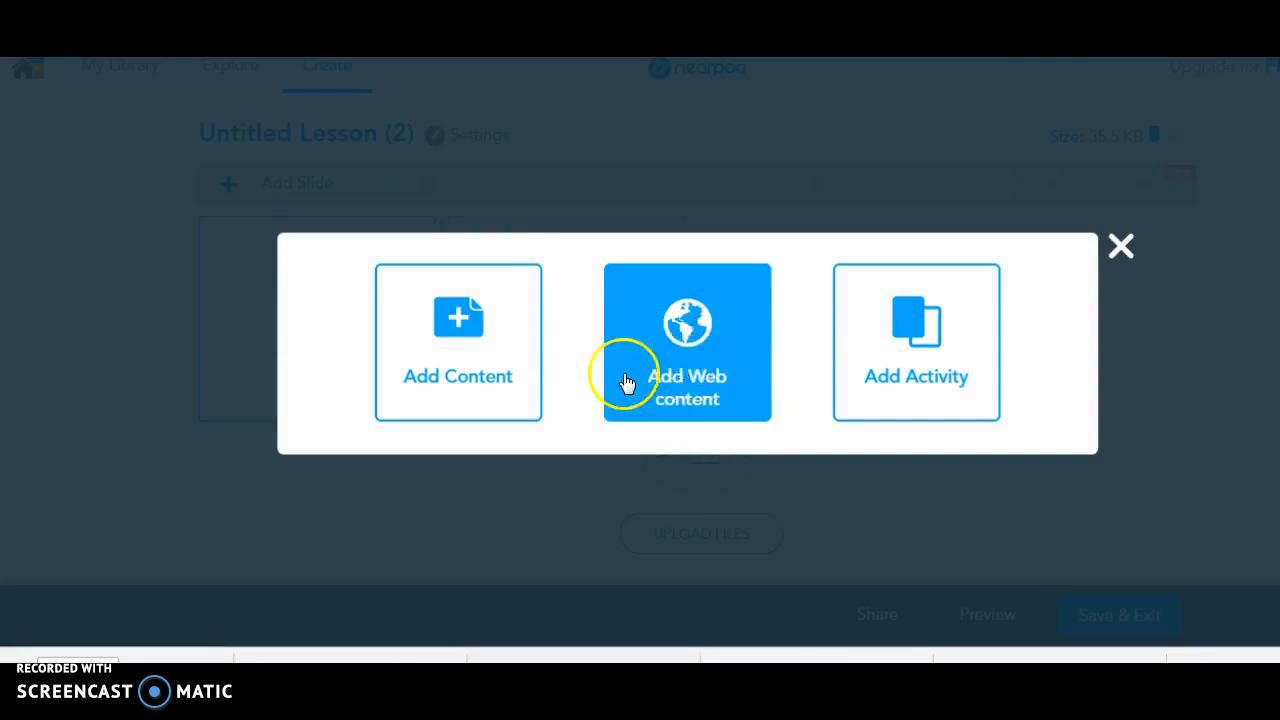
# Step: Browse the Sway content library and add the Australia Sway from Countries & Continents to the lesson
pyautogui.click(500, 386)
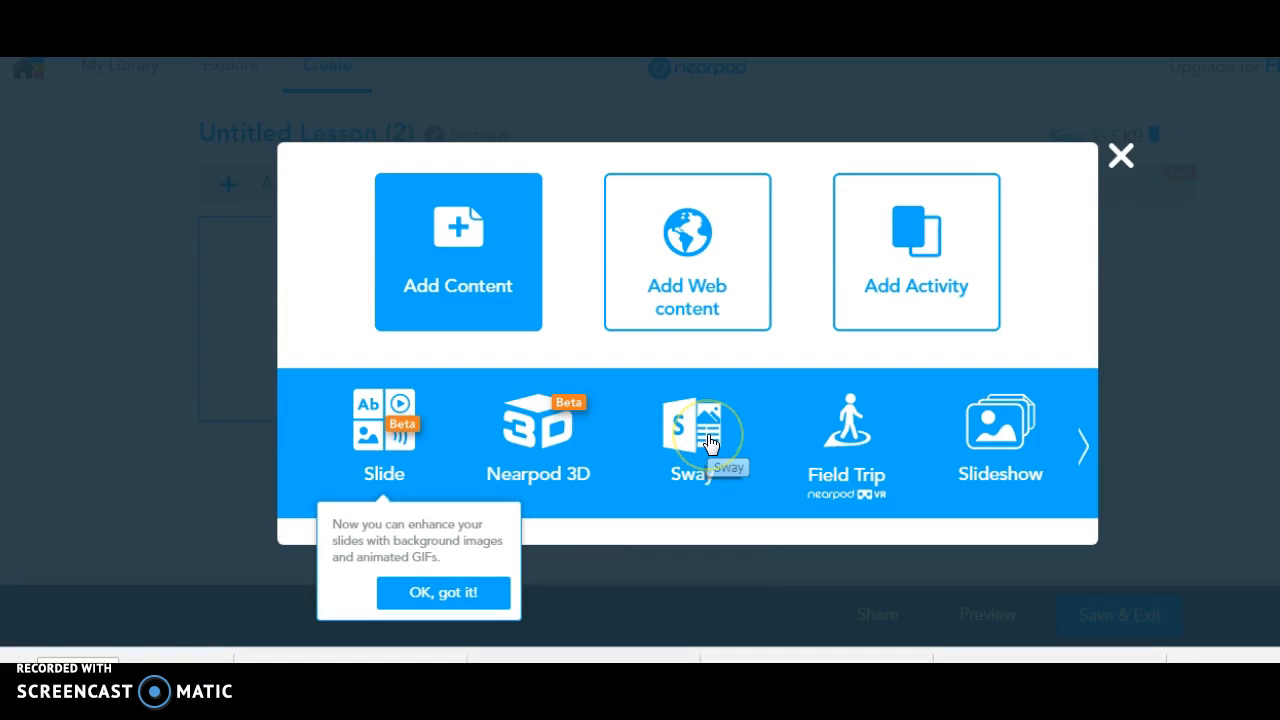
pyautogui.click(708, 440)
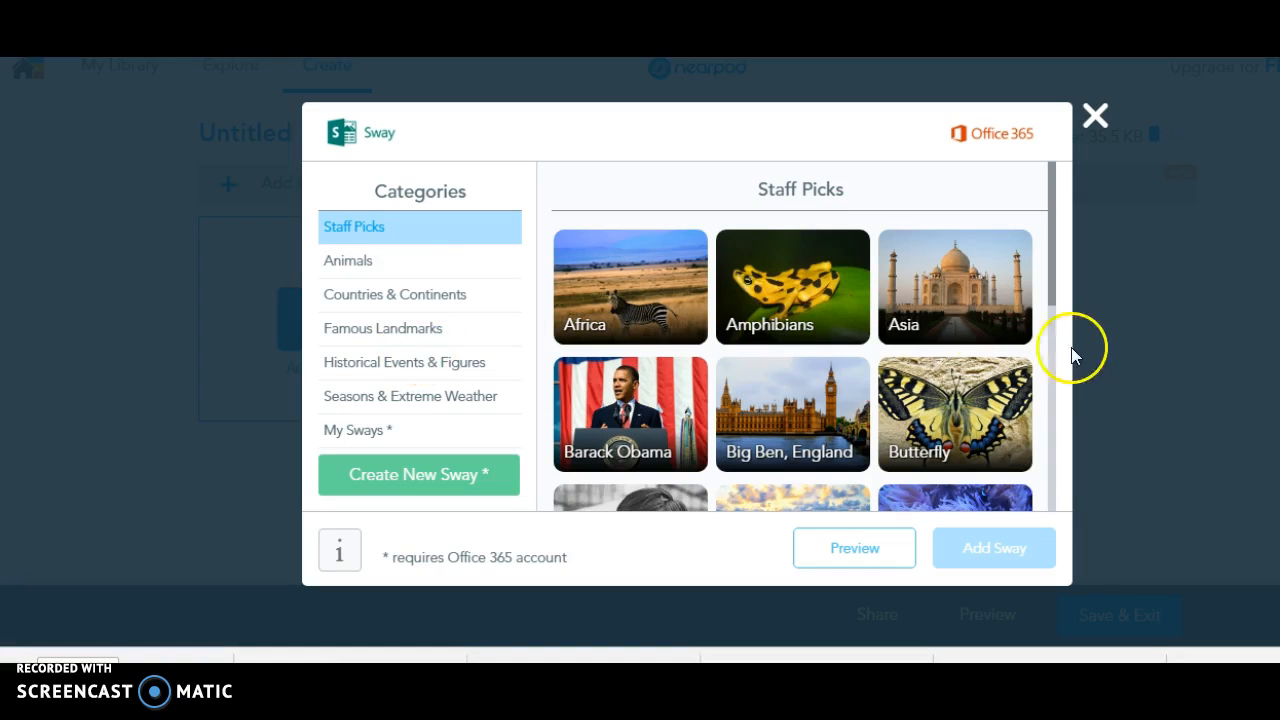
pyautogui.moveTo(1050, 293); pyautogui.dragTo(1081, 512)
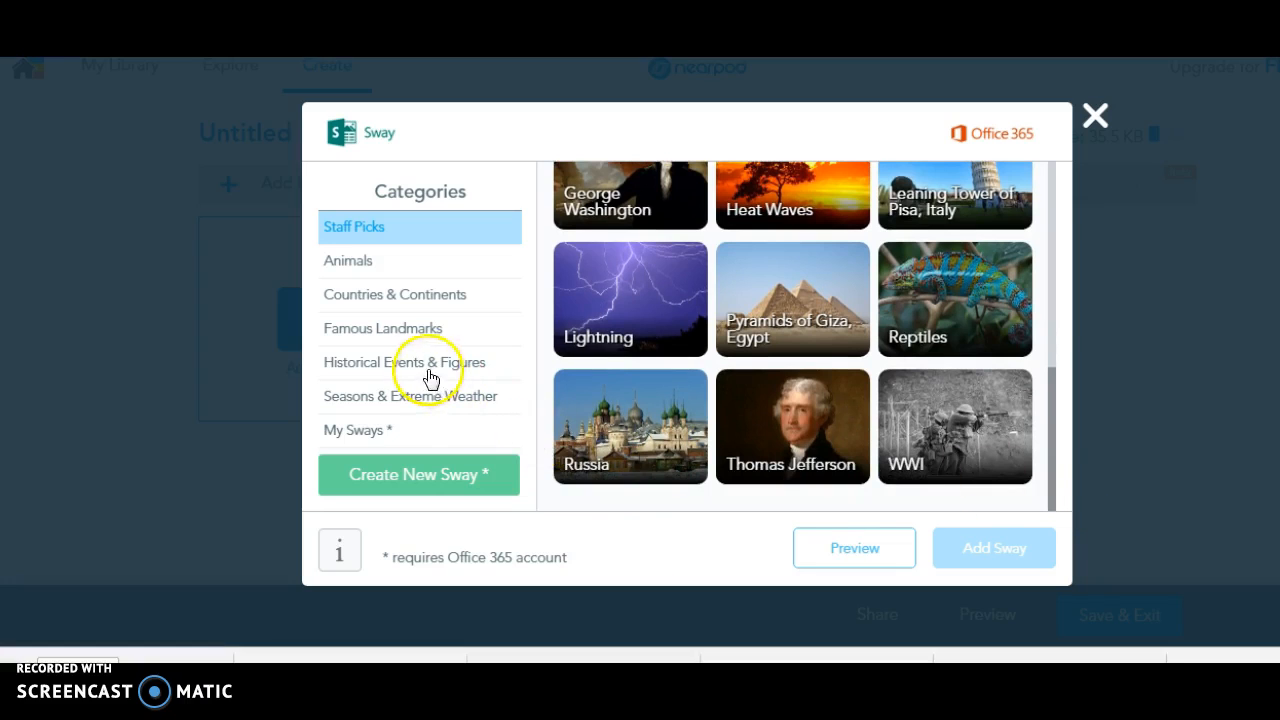
pyautogui.click(405, 302)
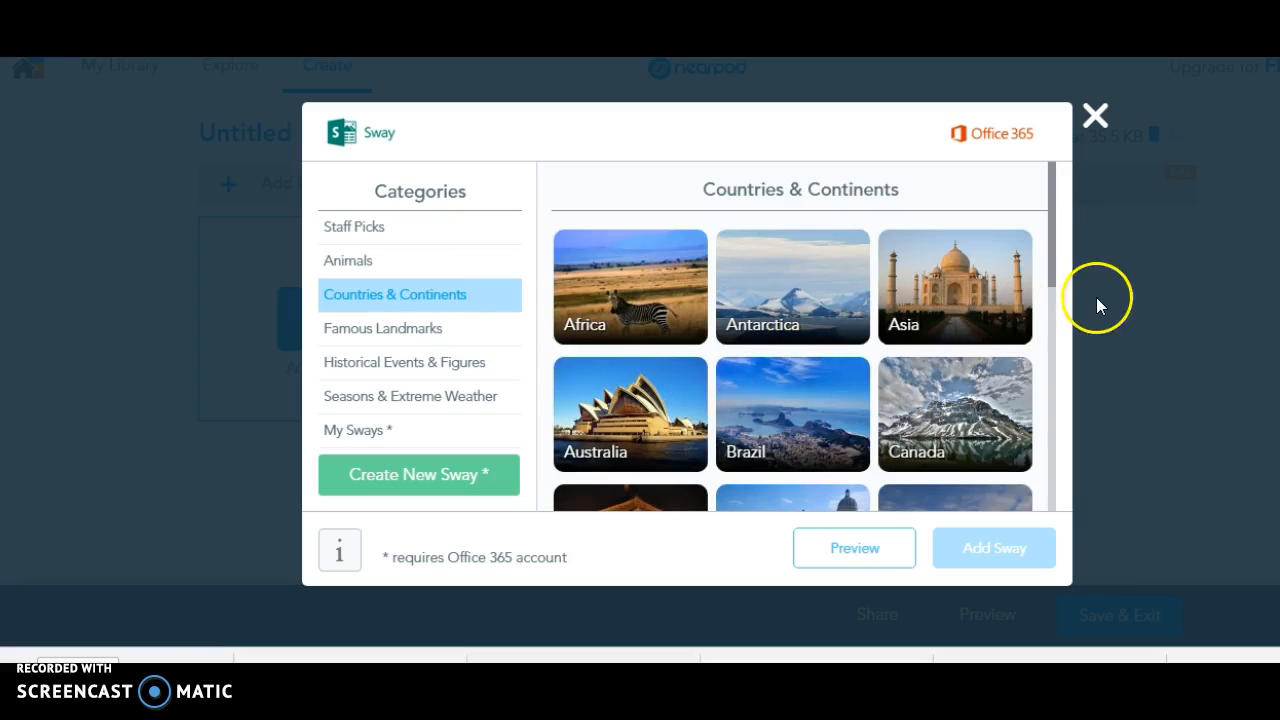
pyautogui.moveTo(1052, 268); pyautogui.dragTo(1052, 316)
pyautogui.click(640, 295)
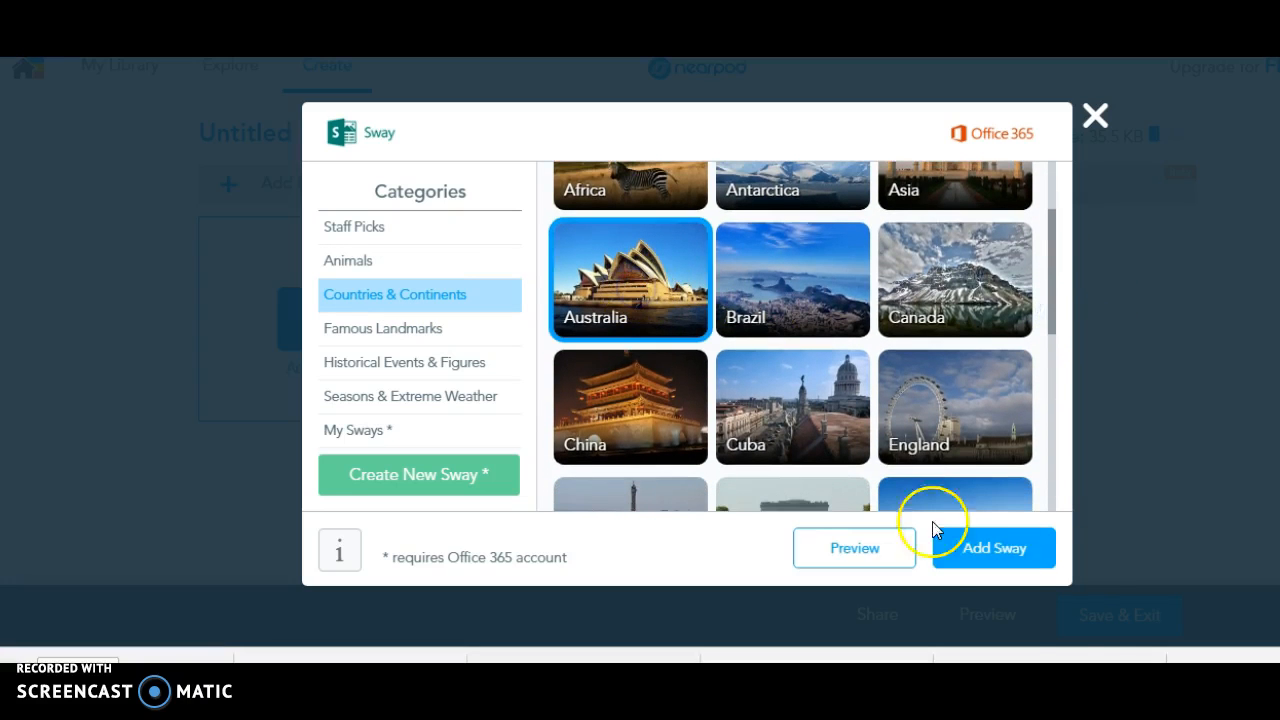
pyautogui.click(997, 562)
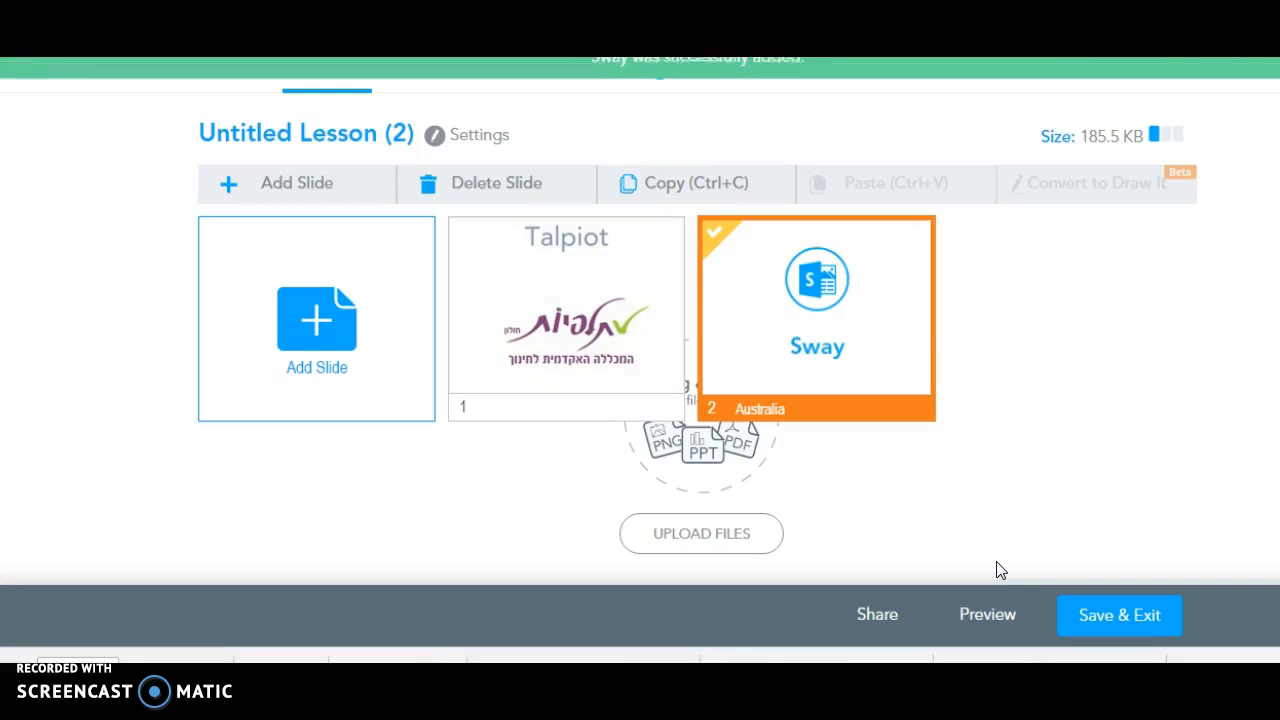
# Step: Open the Australia Sway slide to view its content and close it again
pyautogui.click(827, 361)
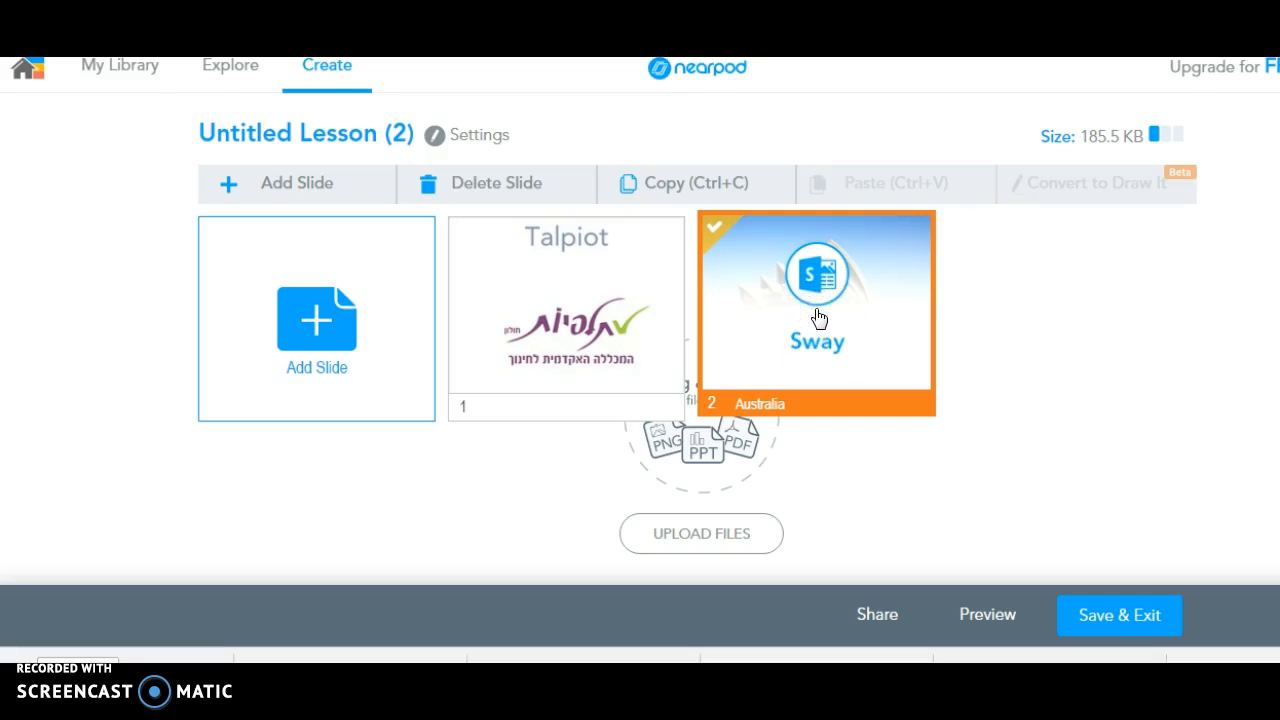
pyautogui.click(816, 313)
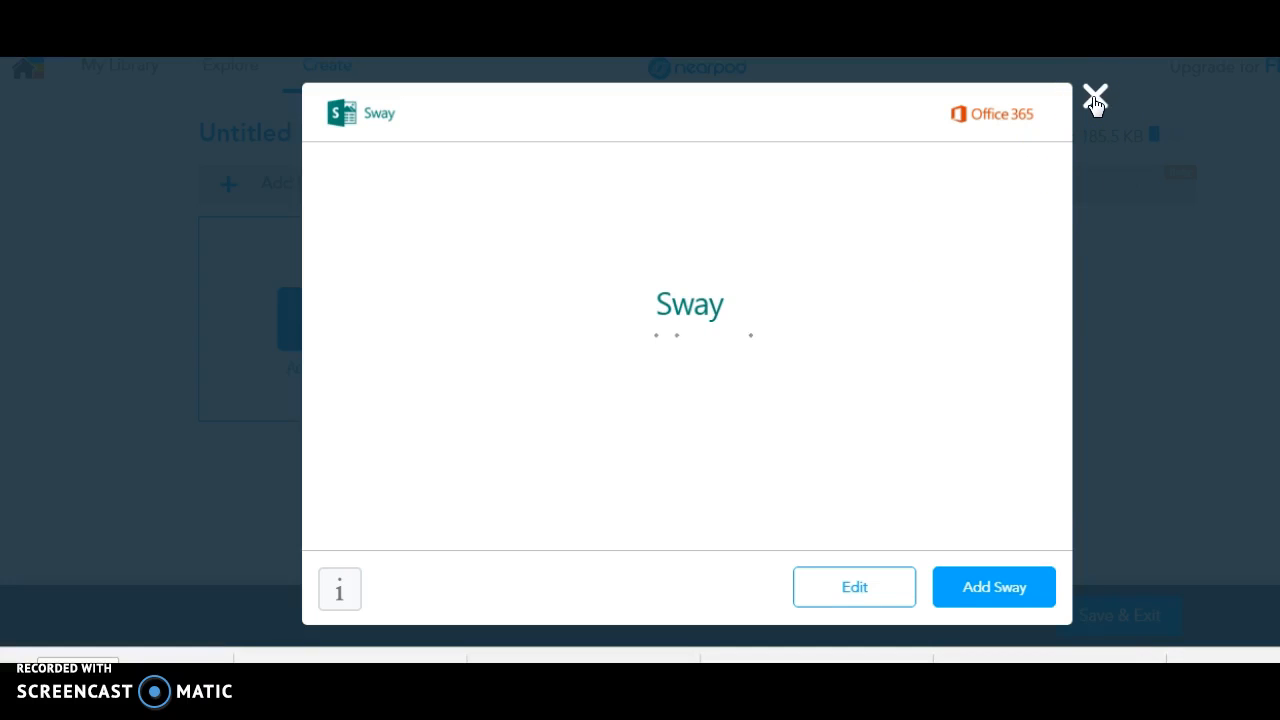
pyautogui.click(1095, 98)
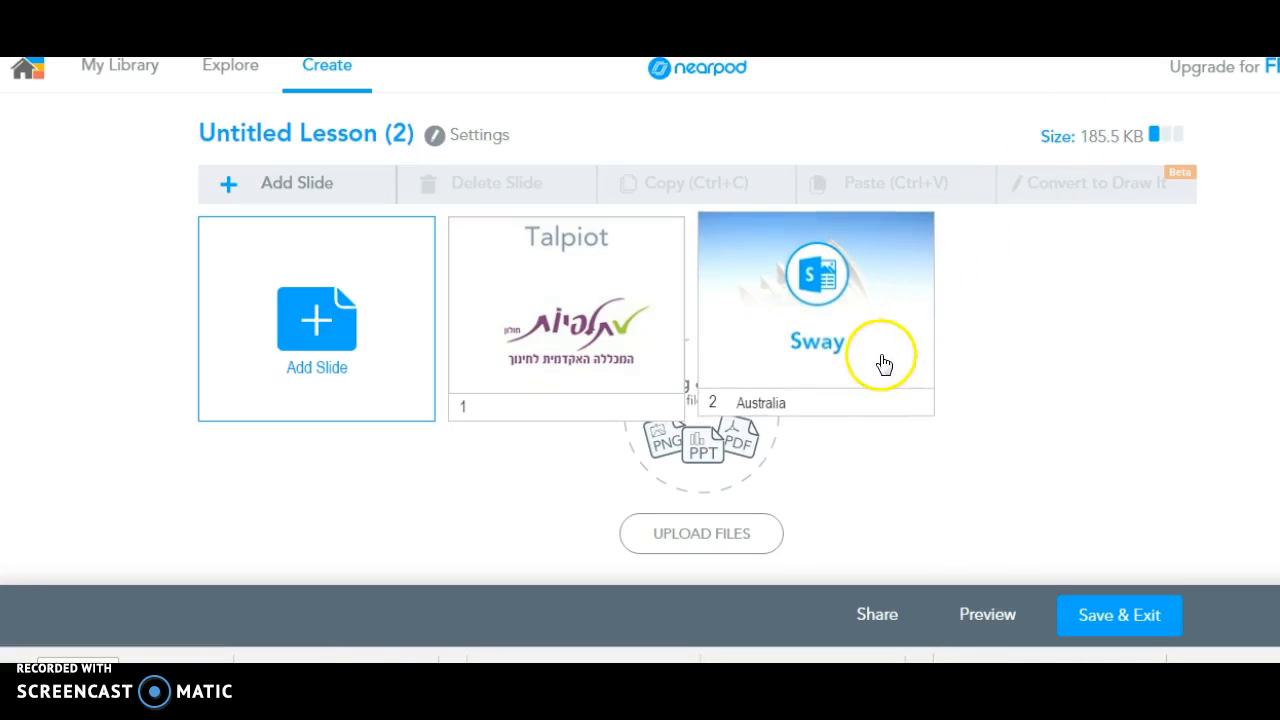
# Step: Start a new Field Trip content slide and search its destinations for "london"
pyautogui.click(348, 367)
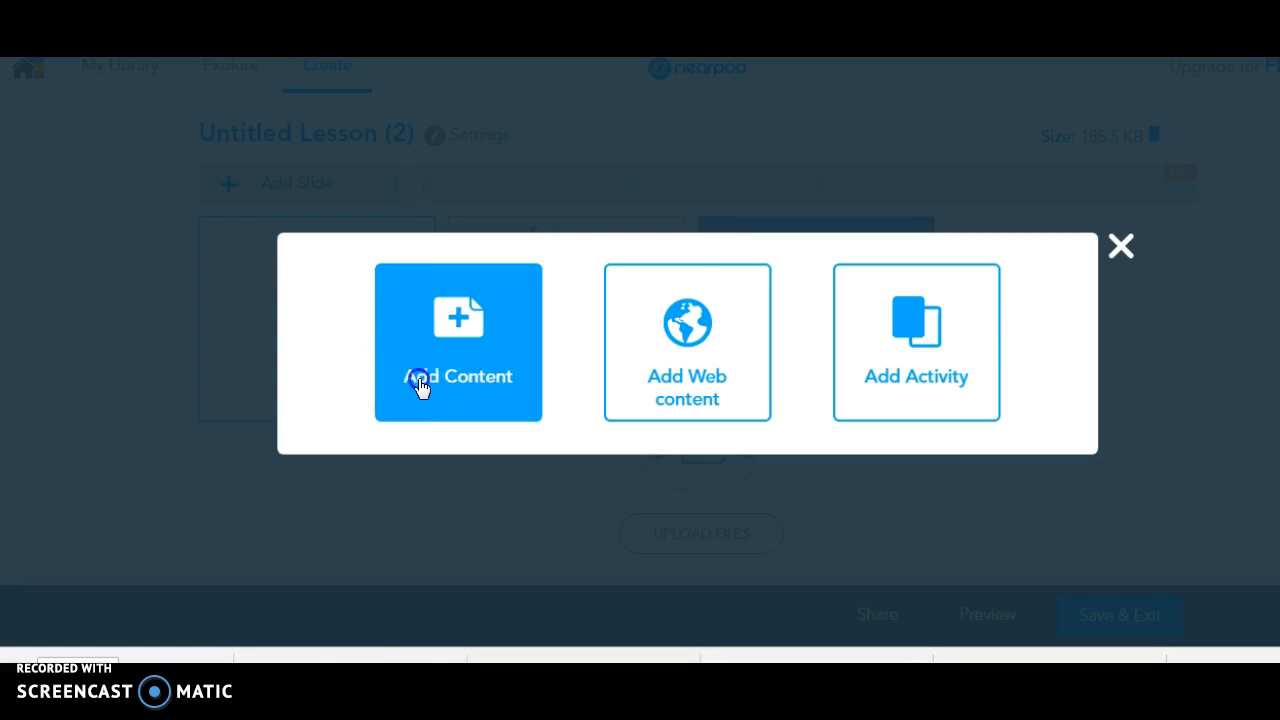
pyautogui.click(420, 379)
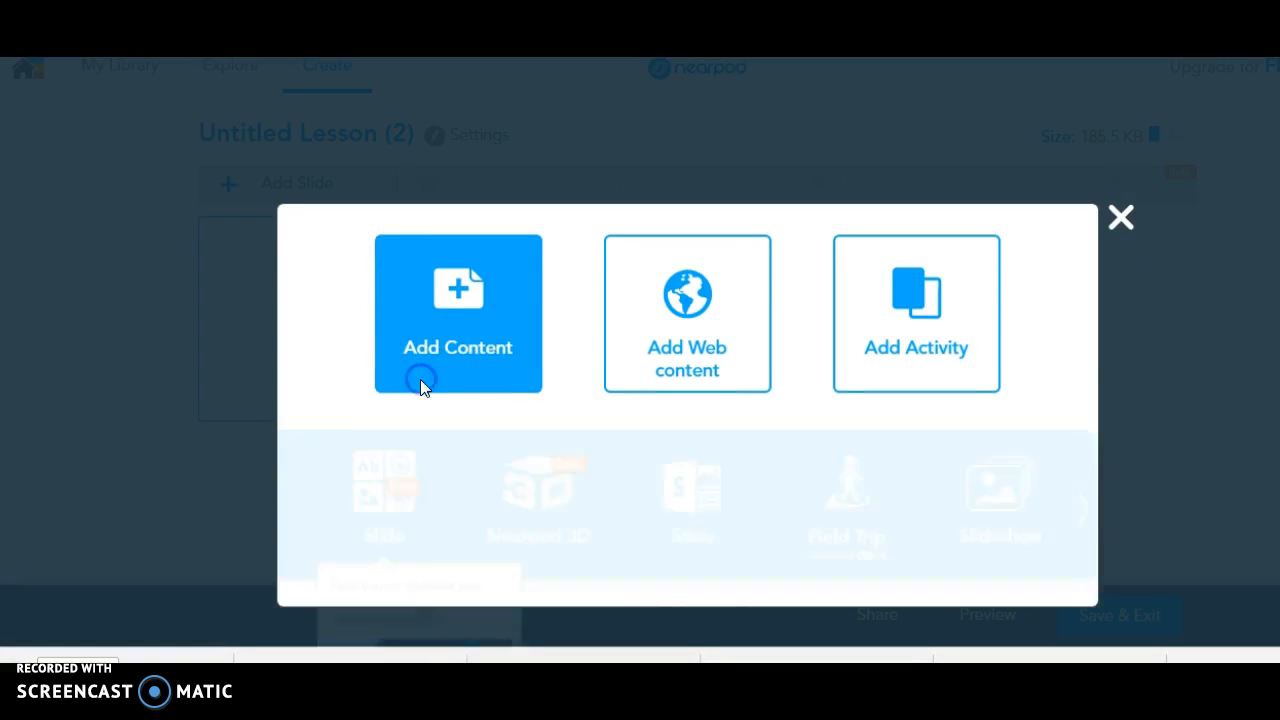
pyautogui.click(845, 447)
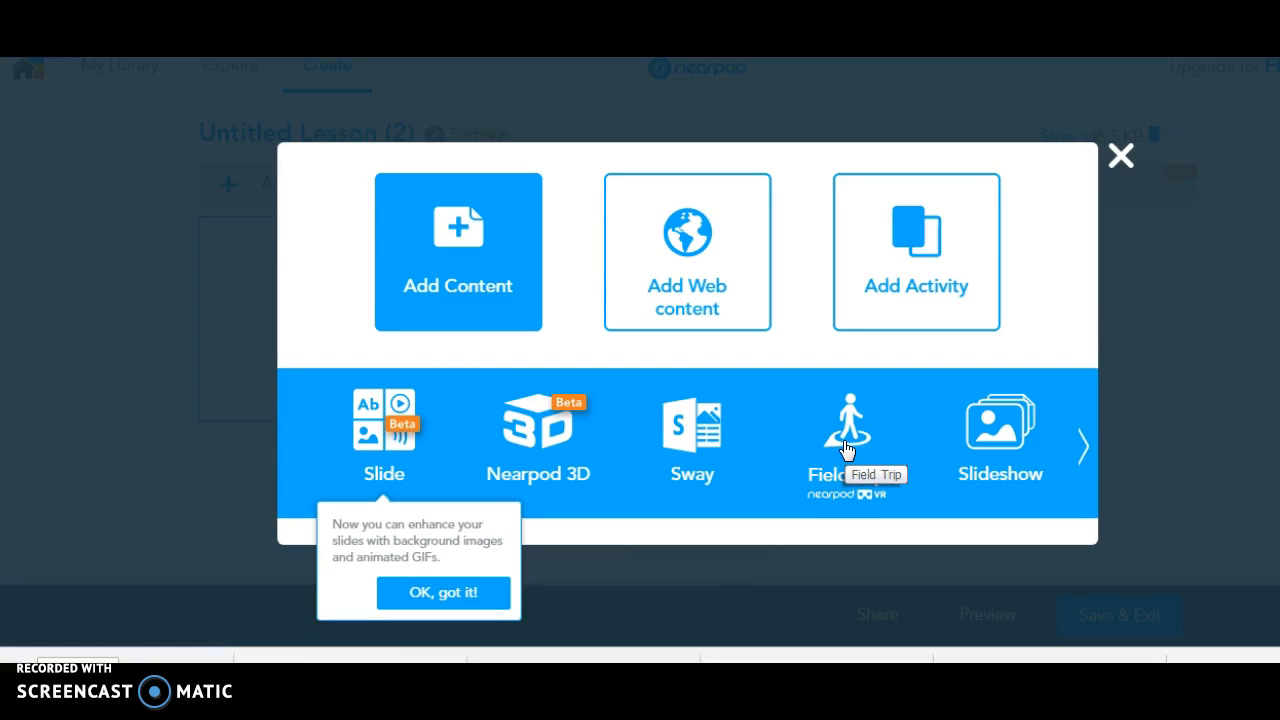
pyautogui.click(845, 440)
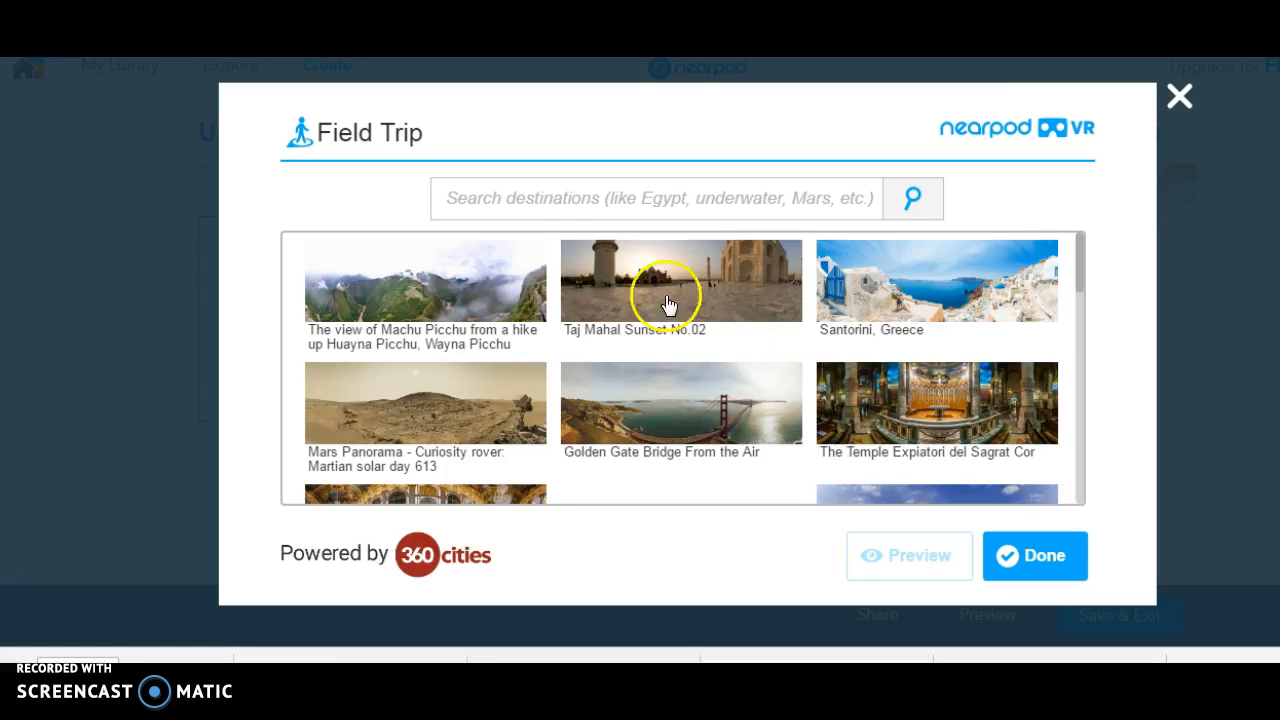
pyautogui.click(514, 197)
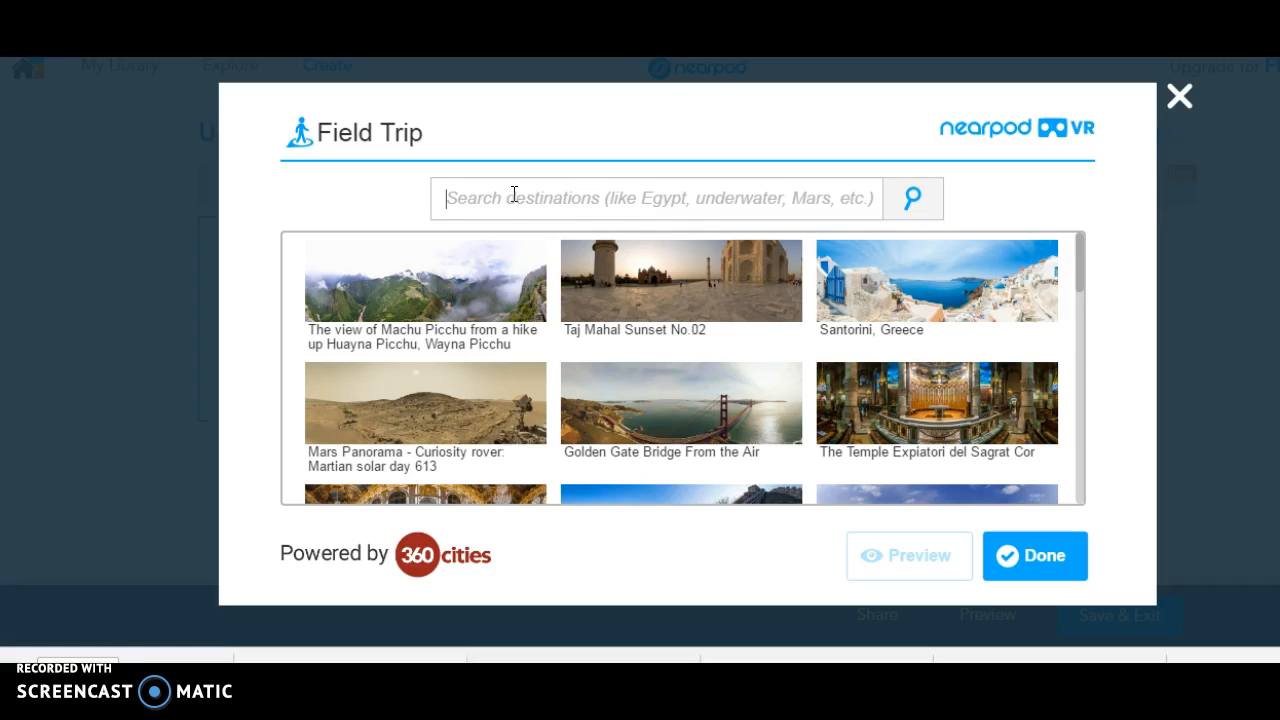
pyautogui.write('london')
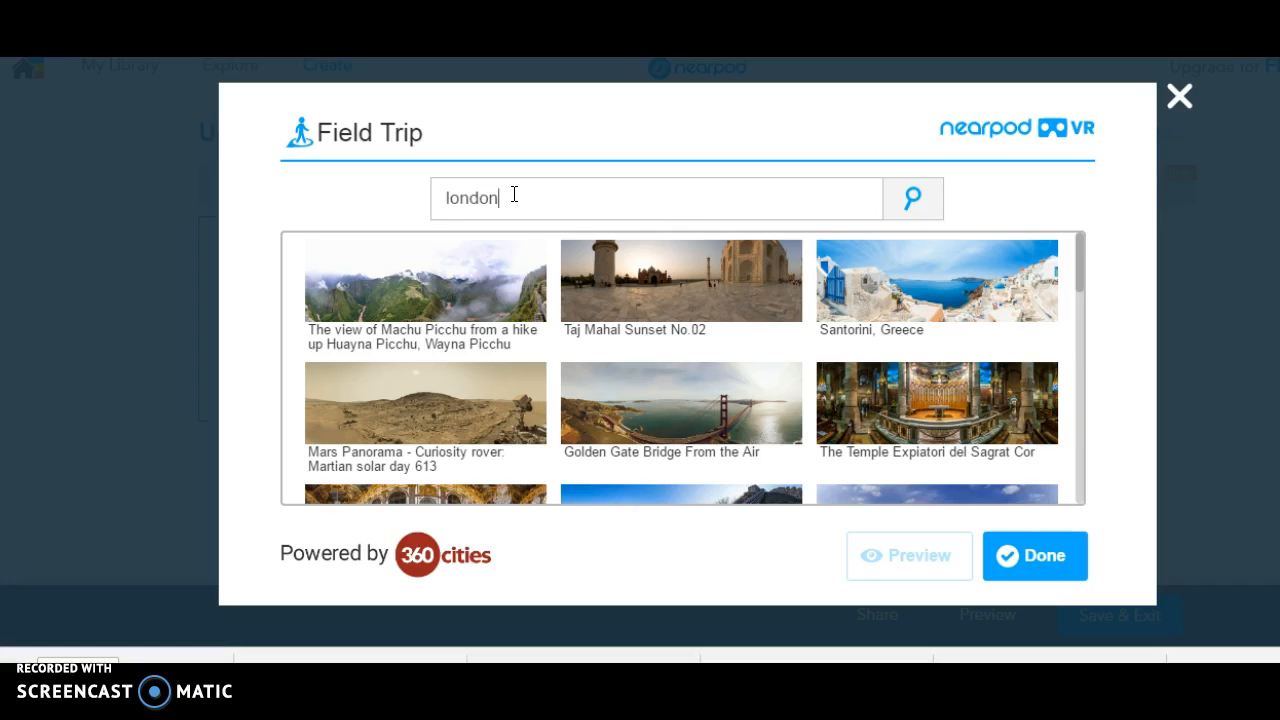
pyautogui.press('Return')
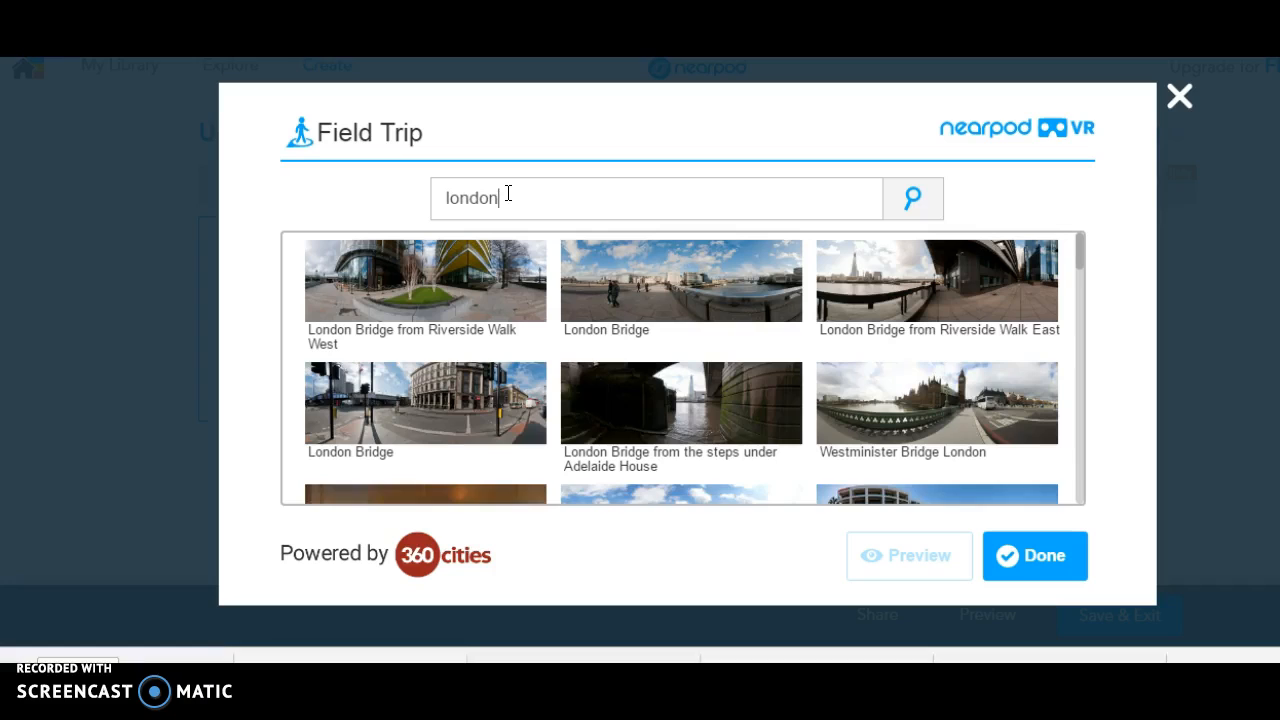
# Step: Replace the field trip destination search with "australia" and browse the panoramas
pyautogui.moveTo(509, 193); pyautogui.dragTo(432, 200)
pyautogui.write('australia')
pyautogui.press('Return')
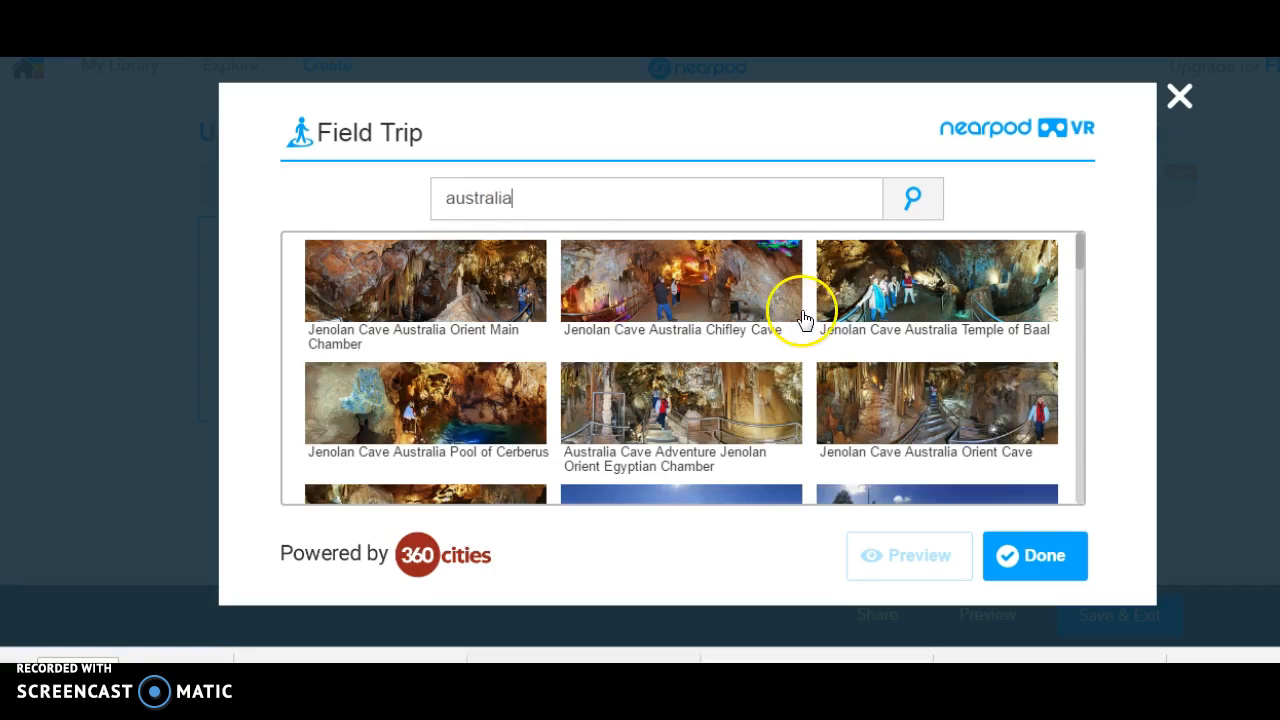
pyautogui.moveTo(1081, 266); pyautogui.dragTo(1087, 348)
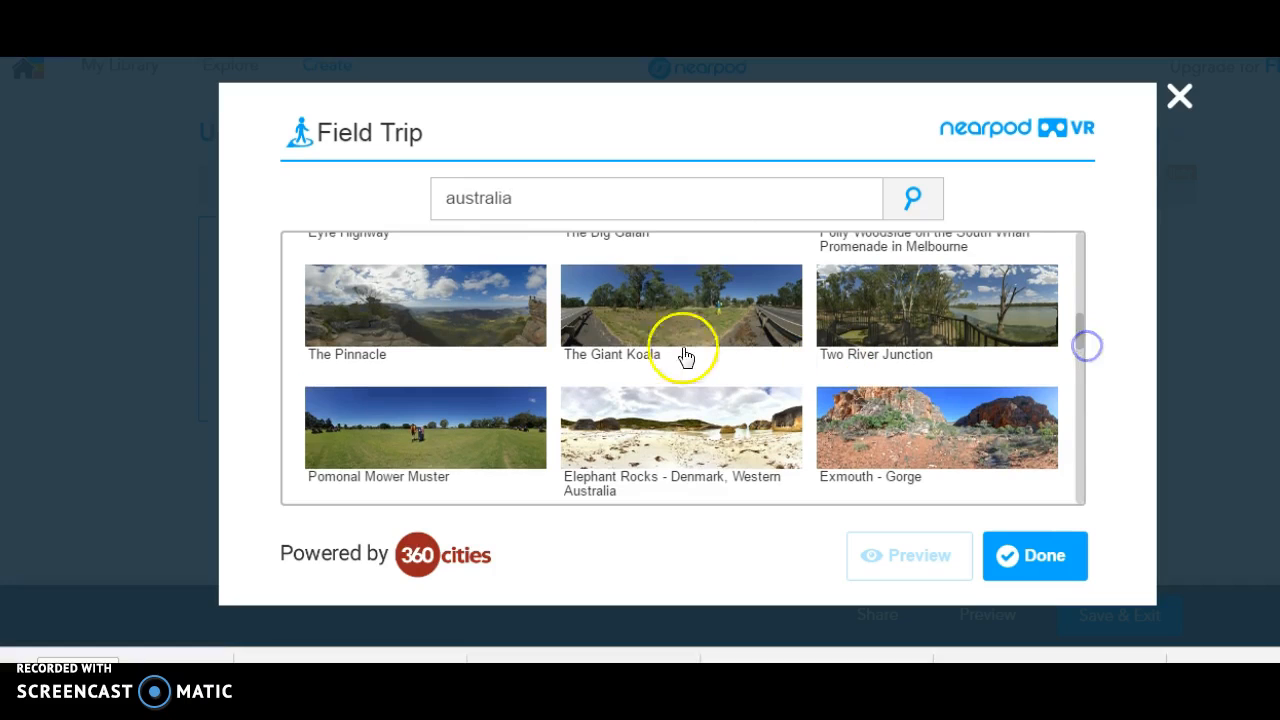
# Step: Preview The Giant Koala panorama, pan around the scene, and return to the destination list
pyautogui.click(655, 334)
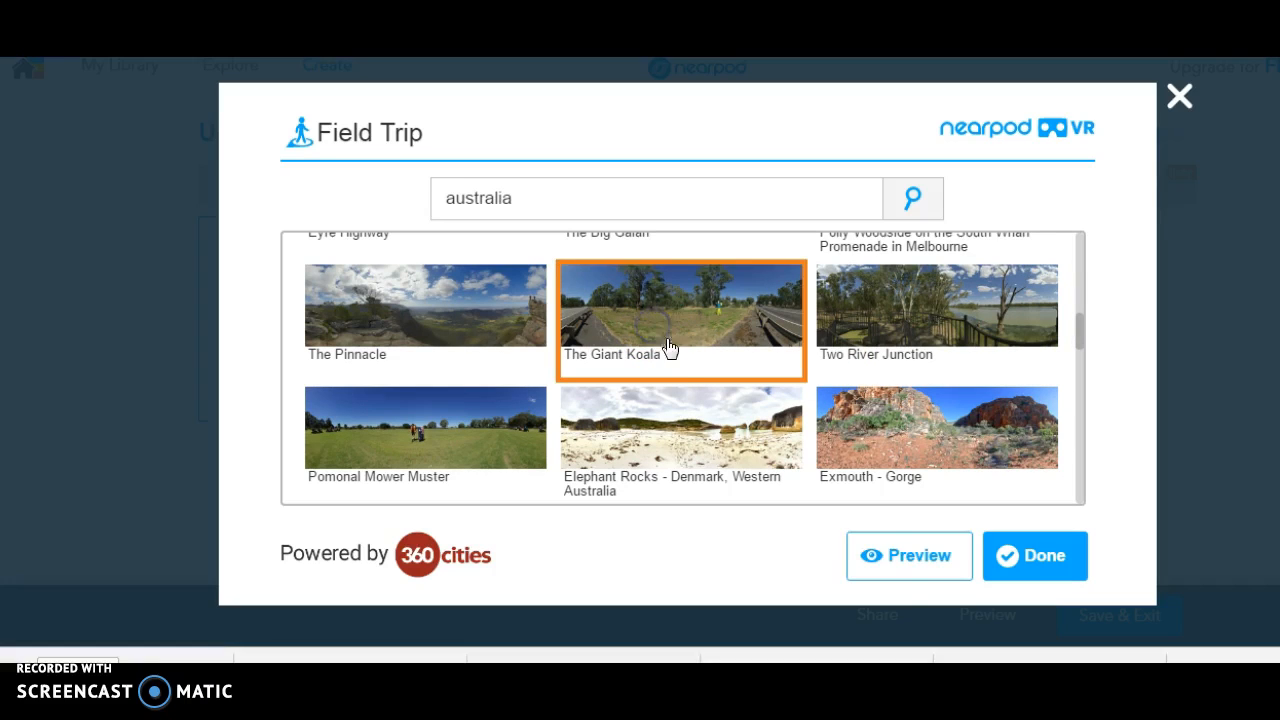
pyautogui.click(895, 565)
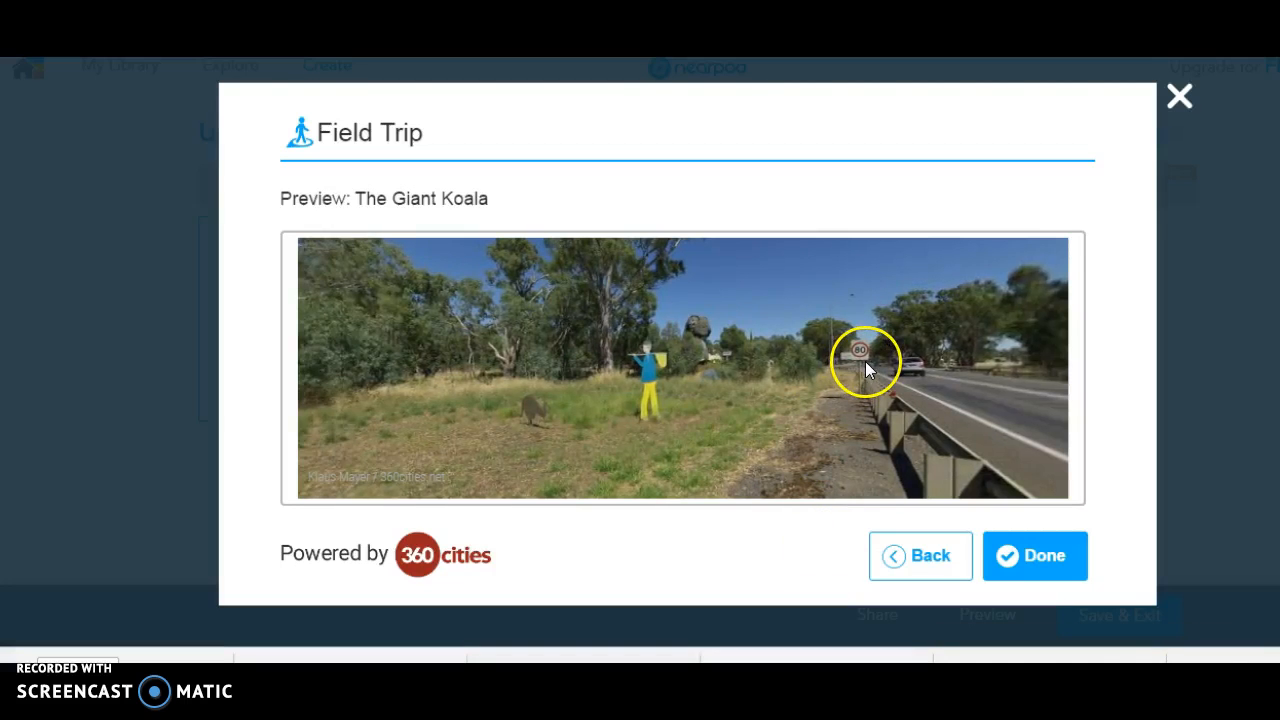
pyautogui.moveTo(864, 360); pyautogui.dragTo(470, 386)
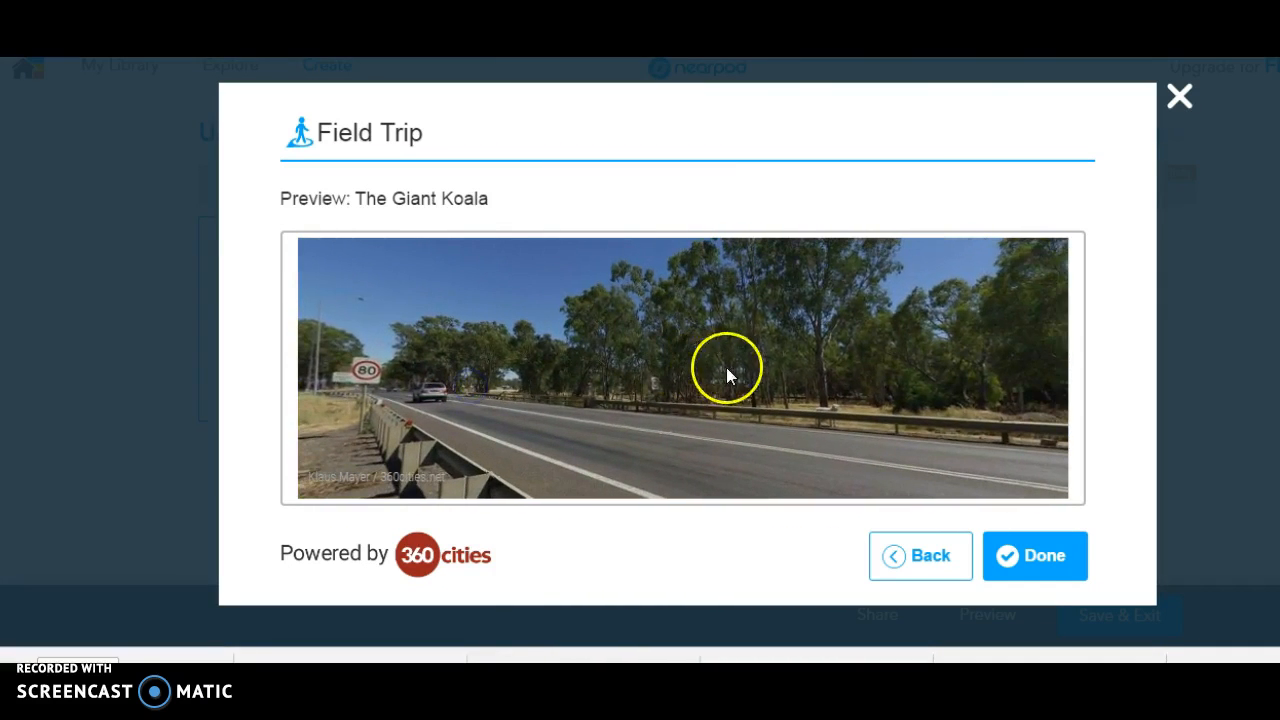
pyautogui.moveTo(811, 334); pyautogui.dragTo(540, 351)
pyautogui.moveTo(892, 392); pyautogui.dragTo(651, 374)
pyautogui.moveTo(891, 371); pyautogui.dragTo(587, 369)
pyautogui.click(940, 554)
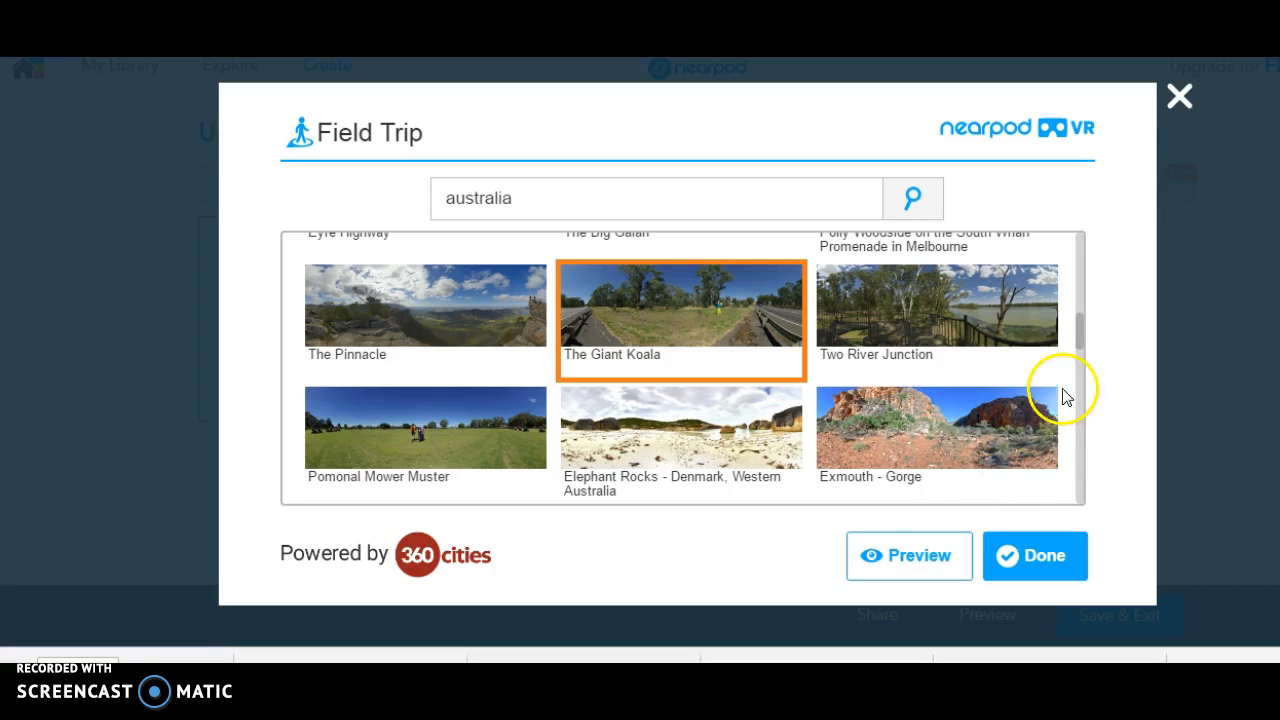
# Step: Select the Jenolan Caves Australia Baal Oldest Cave panorama and add it to the lesson as a field trip
pyautogui.moveTo(1079, 344); pyautogui.dragTo(1093, 514)
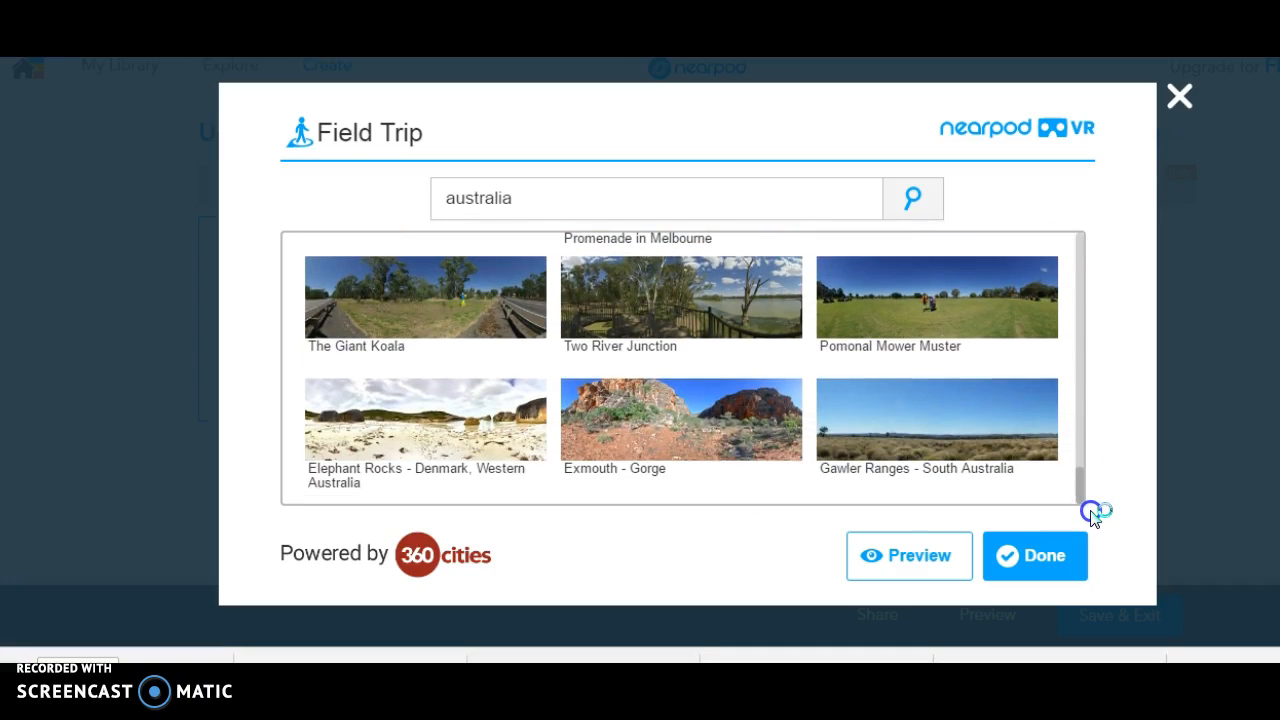
pyautogui.moveTo(1093, 510); pyautogui.dragTo(1063, 277)
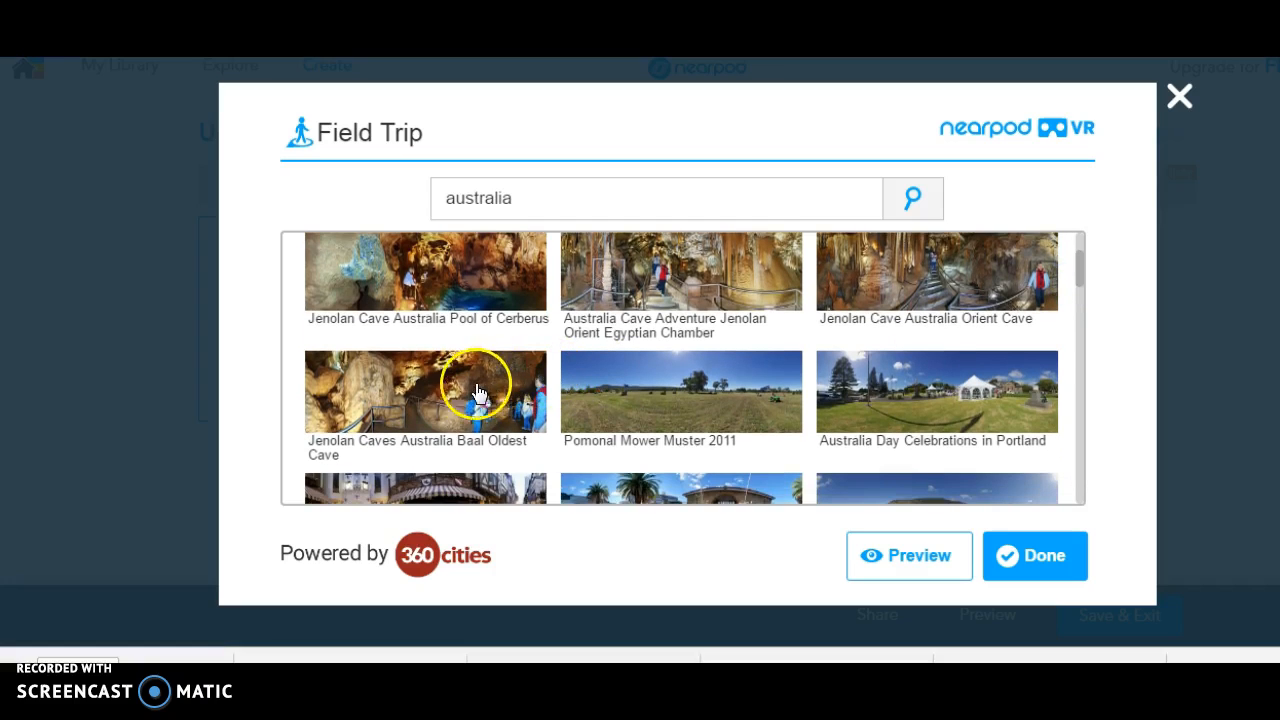
pyautogui.click(460, 386)
pyautogui.click(1015, 559)
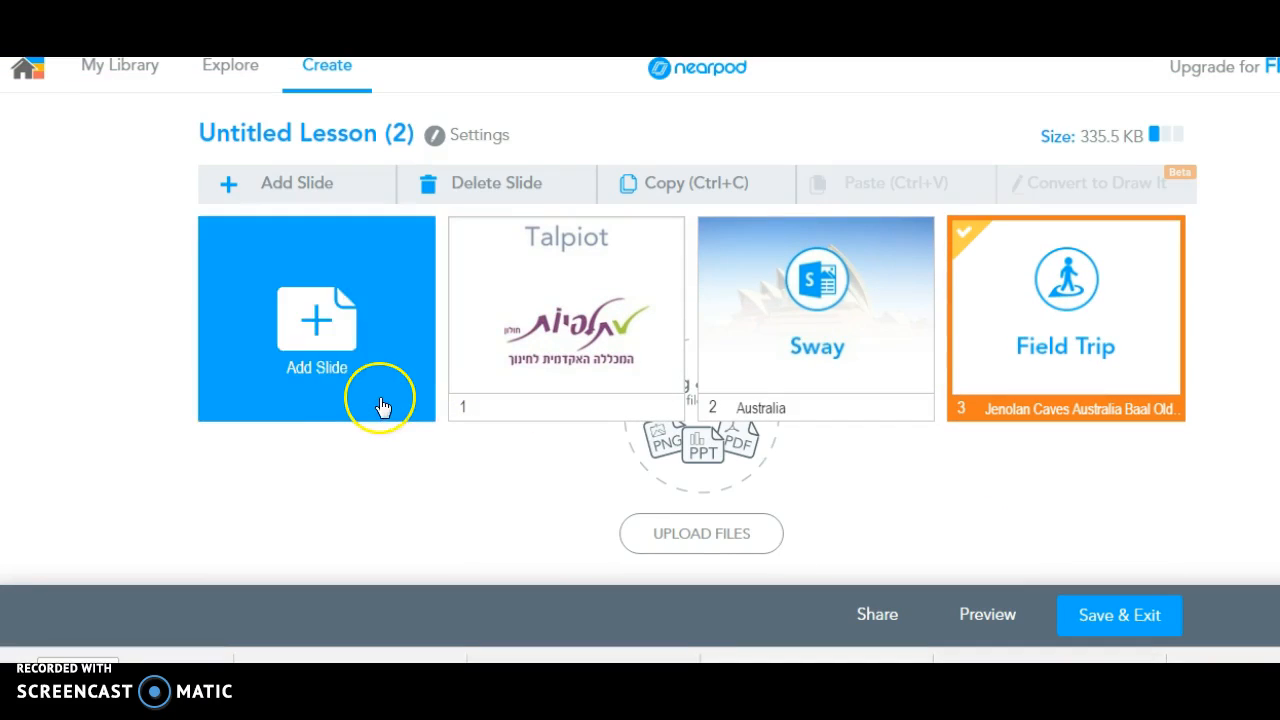
# Step: Start a new slide, look through the remaining content types, and view the empty Web page form before closing it
pyautogui.click(315, 345)
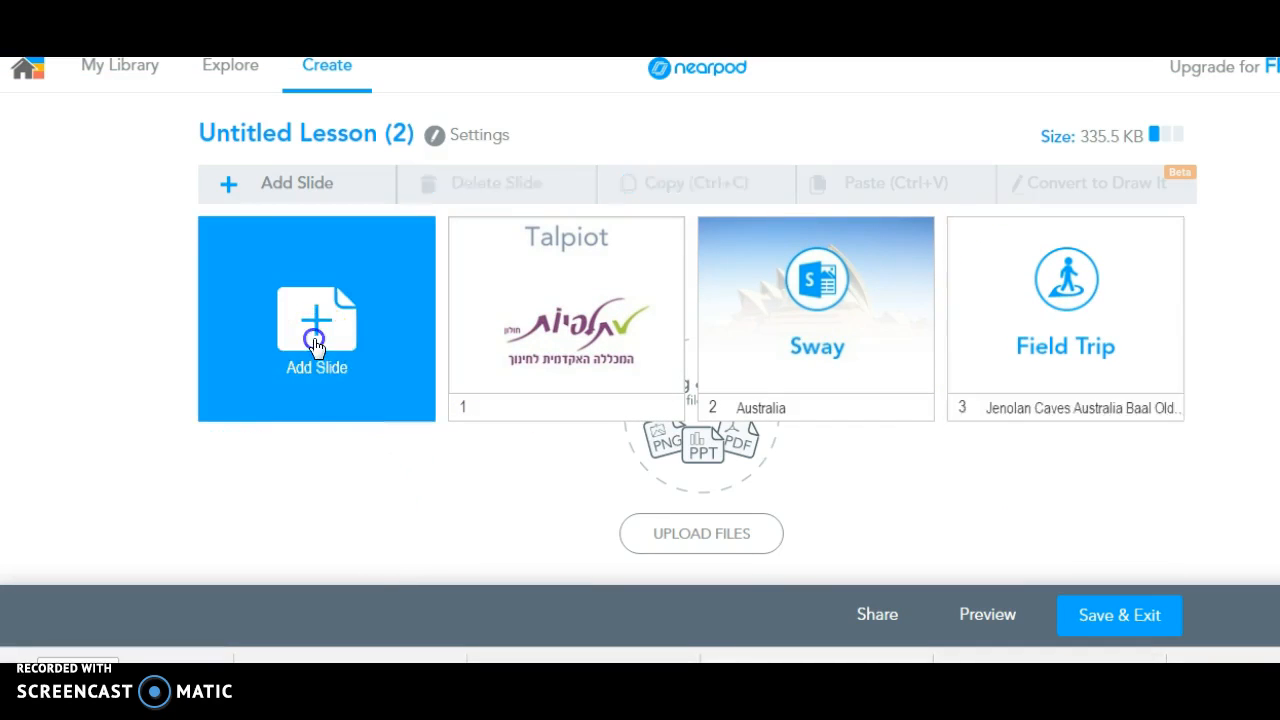
pyautogui.click(430, 372)
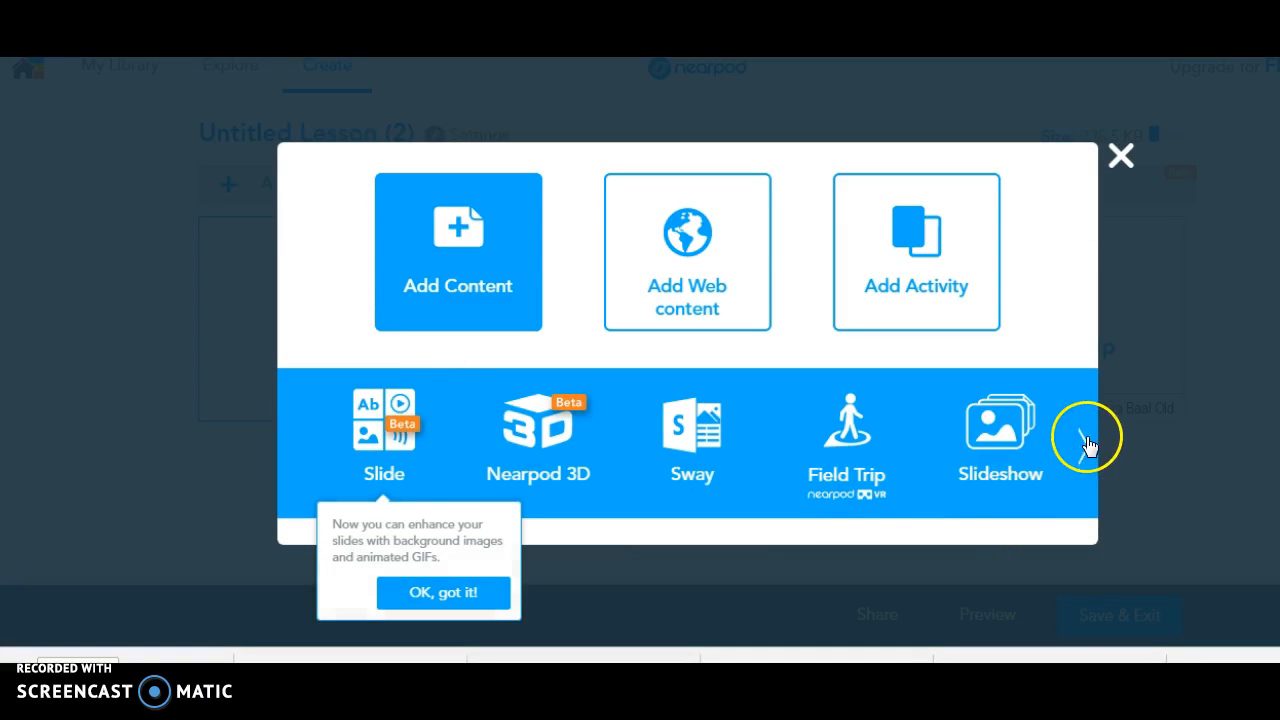
pyautogui.click(1082, 443)
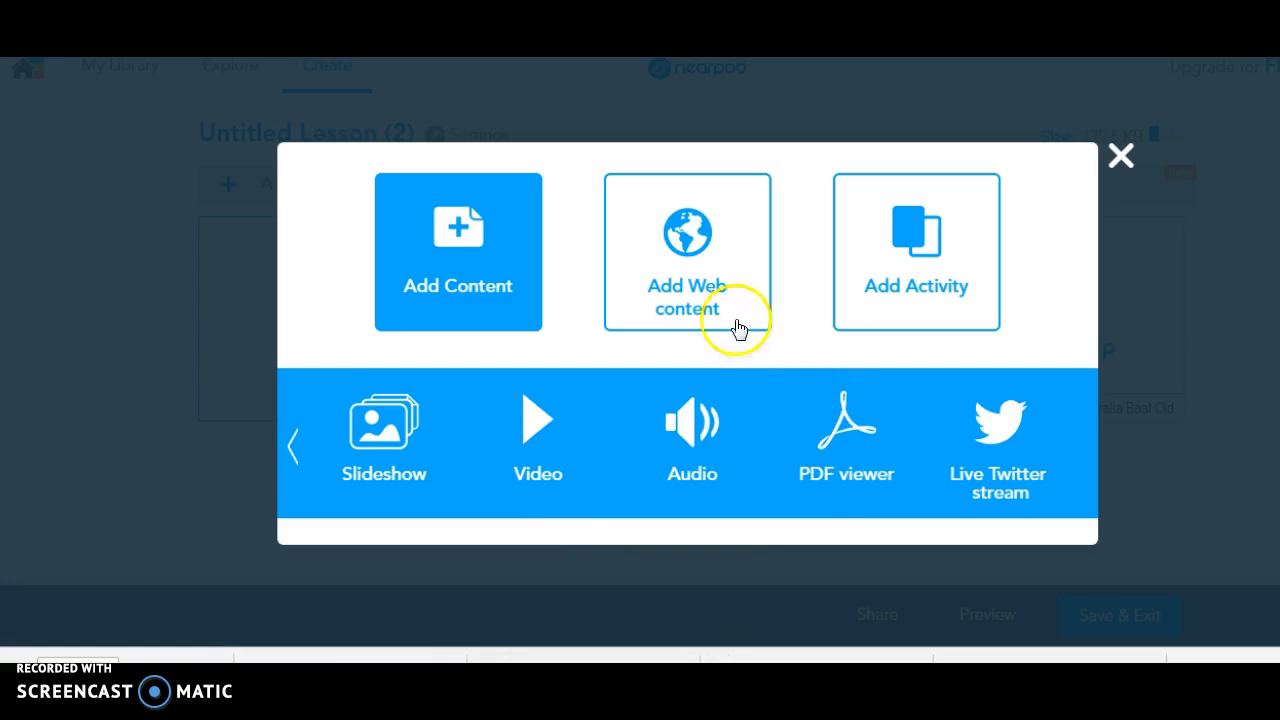
pyautogui.click(688, 259)
pyautogui.click(567, 297)
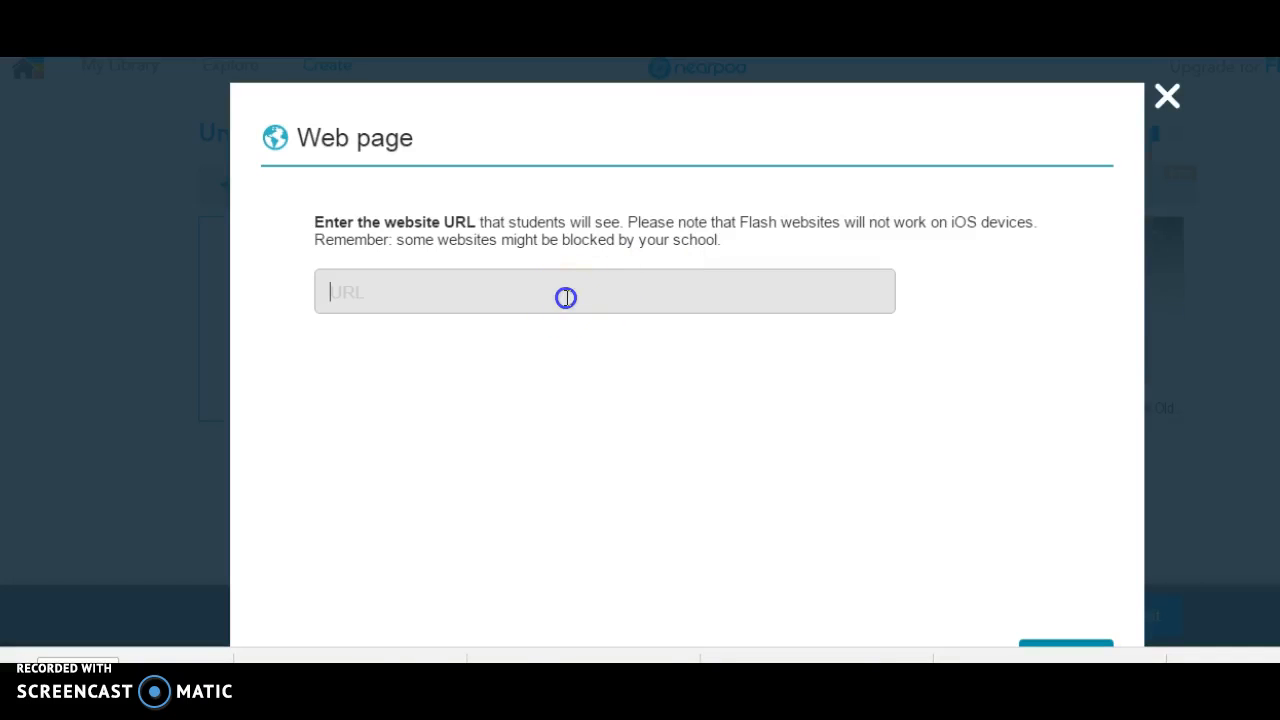
pyautogui.click(1166, 96)
# Step: Create a Poll activity and enter the question "What is this animal called"
pyautogui.click(914, 318)
pyautogui.click(700, 455)
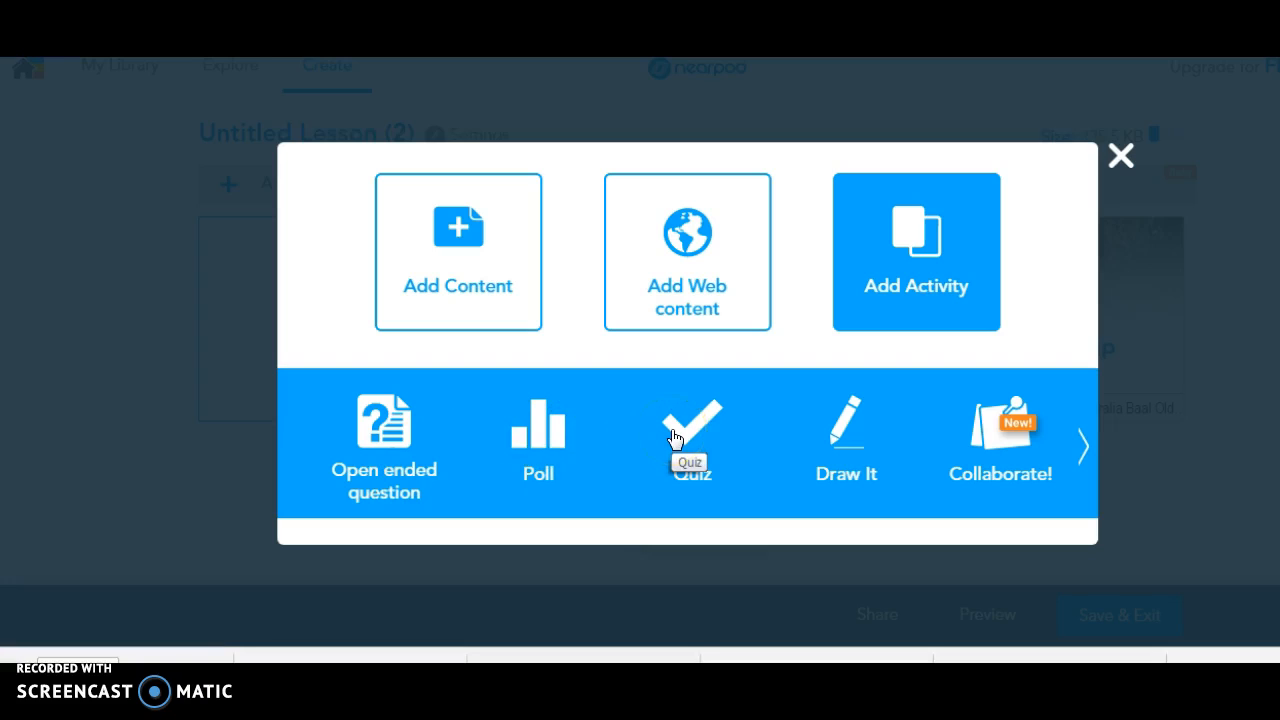
pyautogui.click(533, 437)
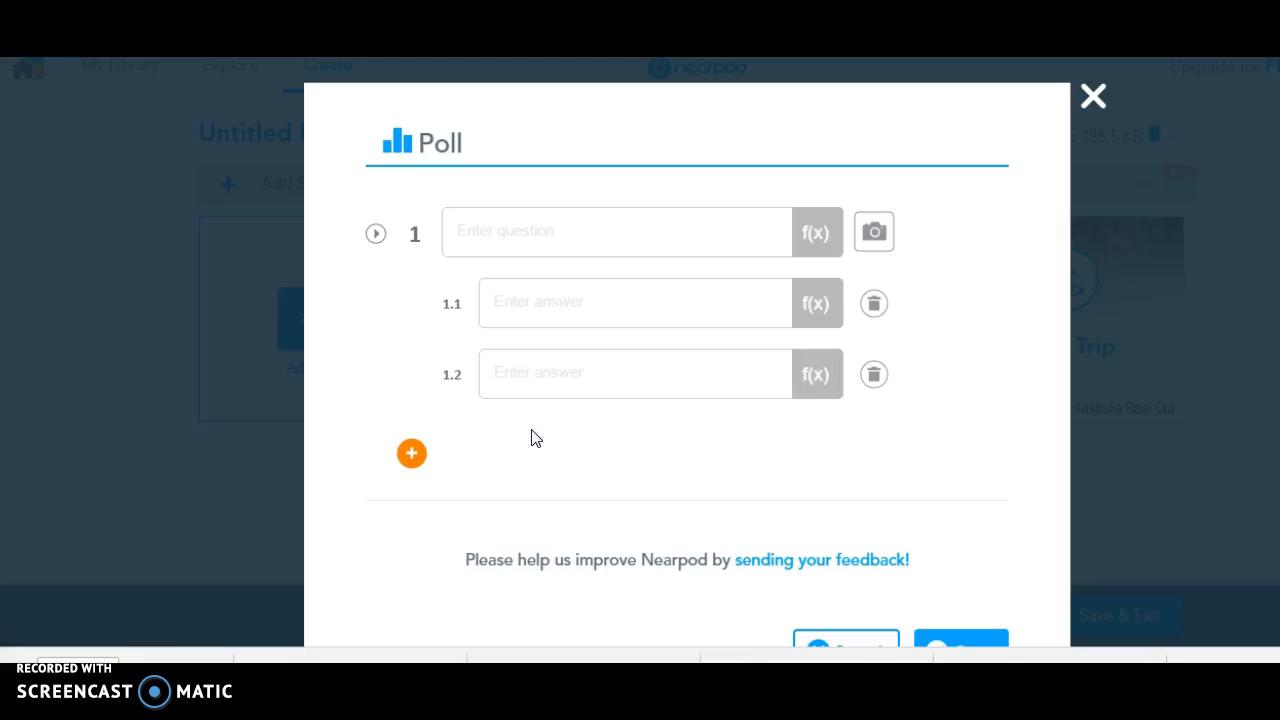
pyautogui.click(471, 236)
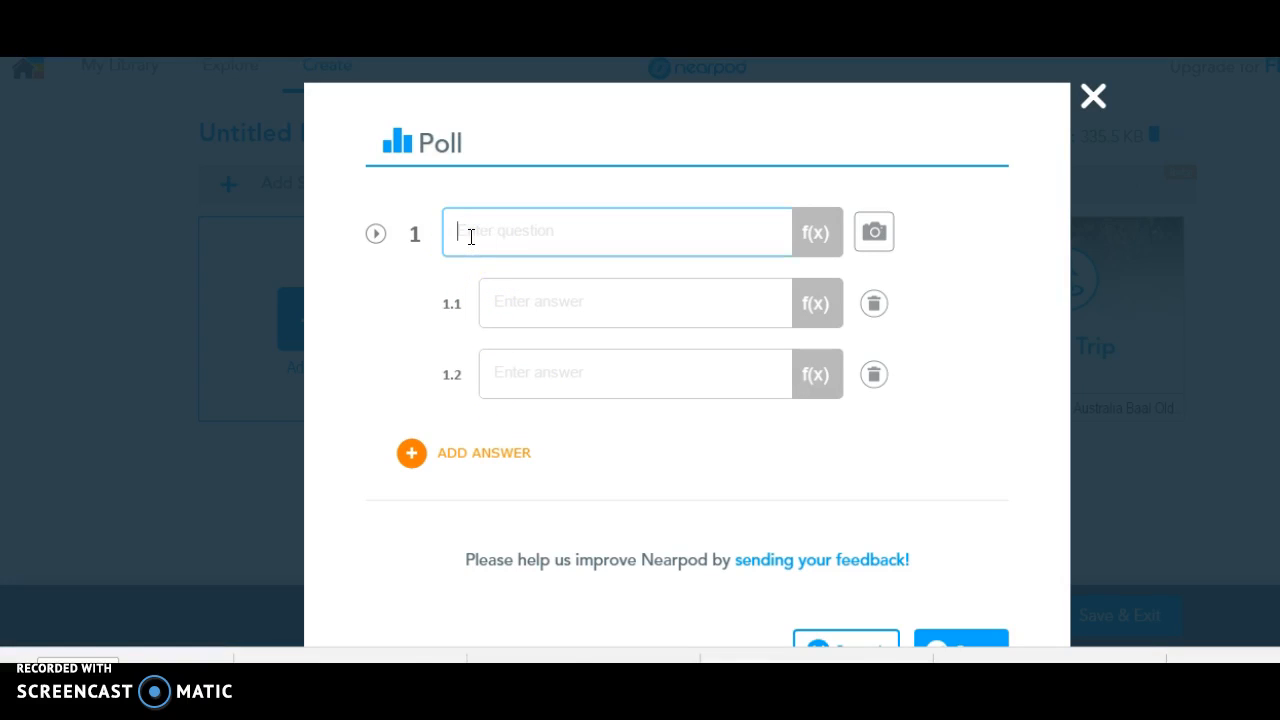
pyautogui.write('What is this animal called')
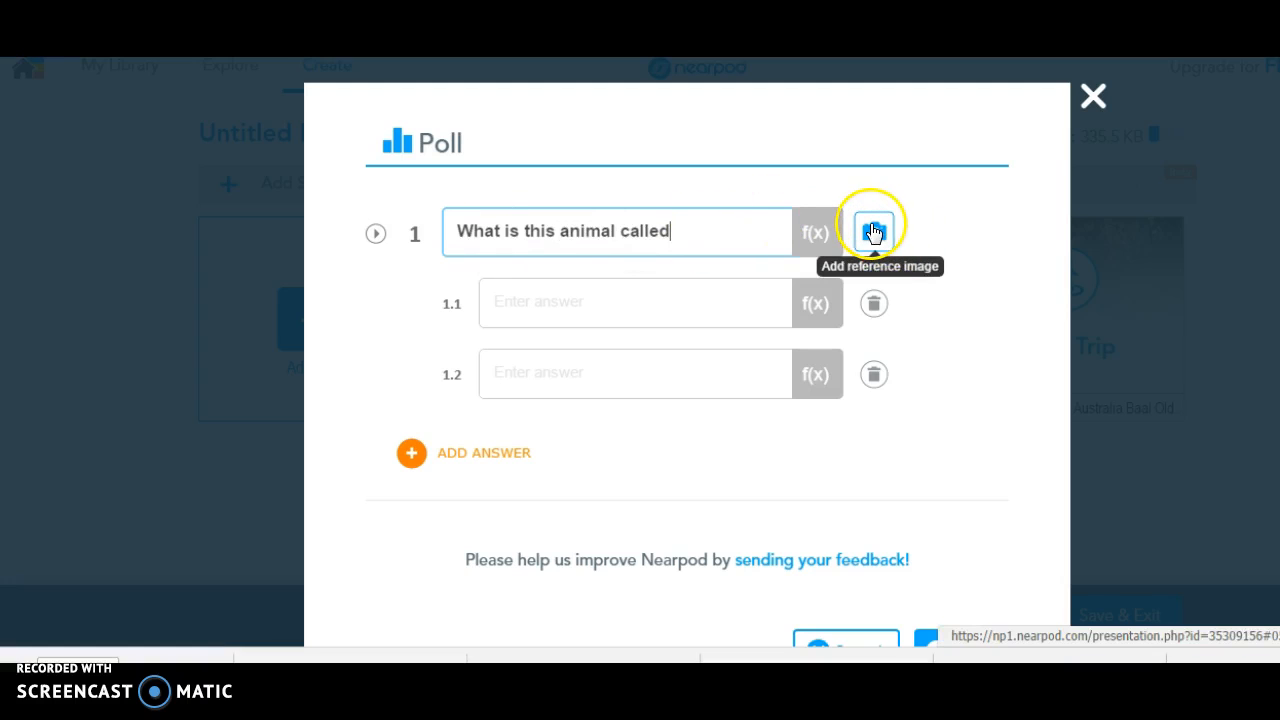
# Step: Search Google images for "koala" and attach the first picture to the poll question as its reference image
pyautogui.click(873, 232)
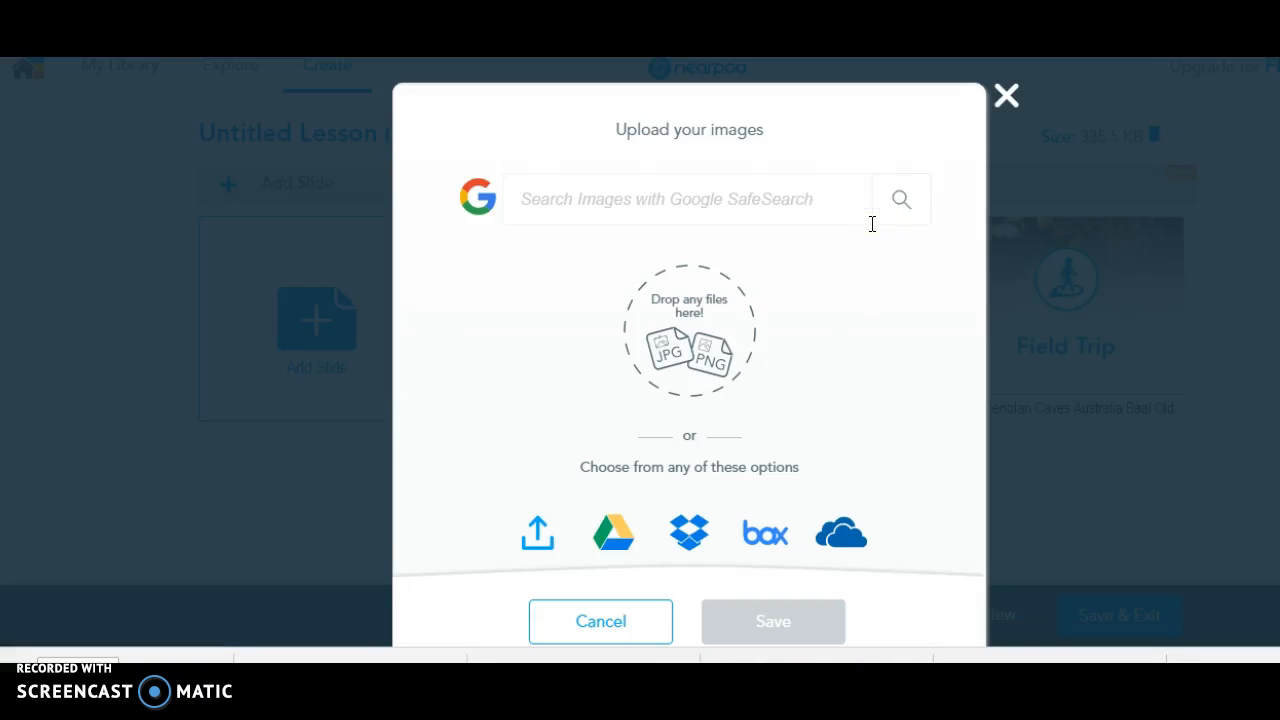
pyautogui.click(569, 197)
pyautogui.write('koala')
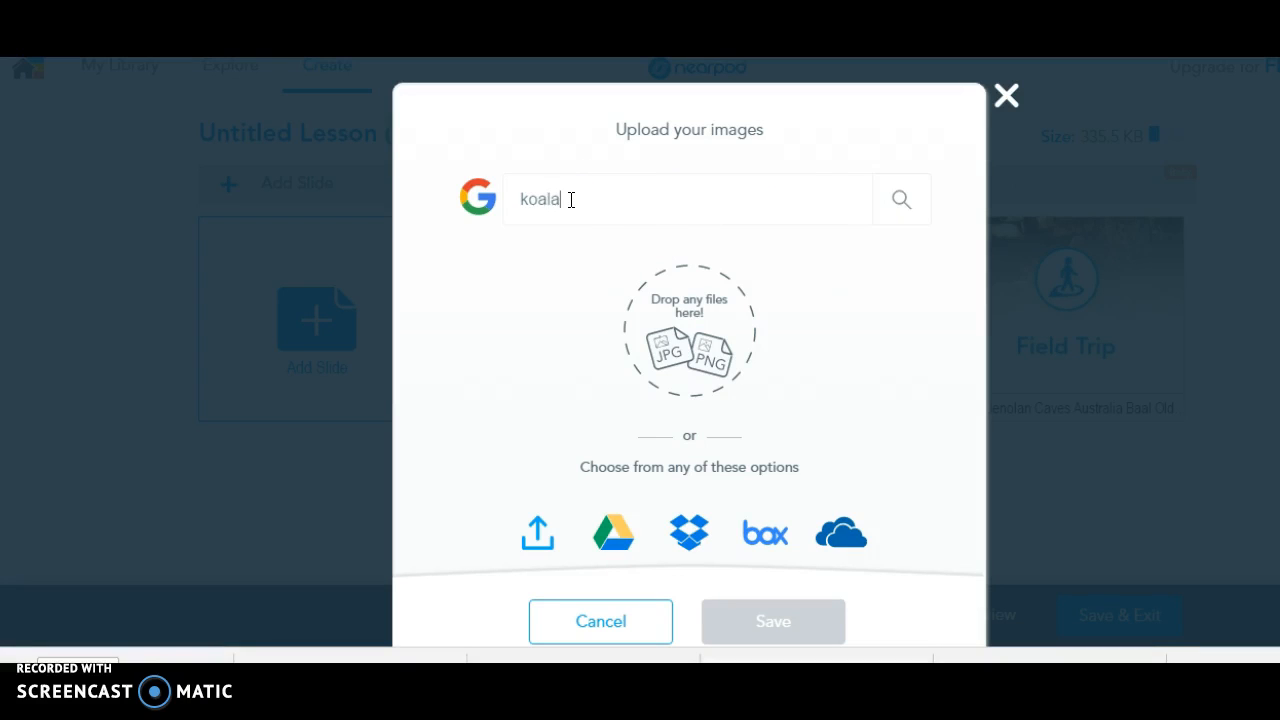
pyautogui.click(899, 210)
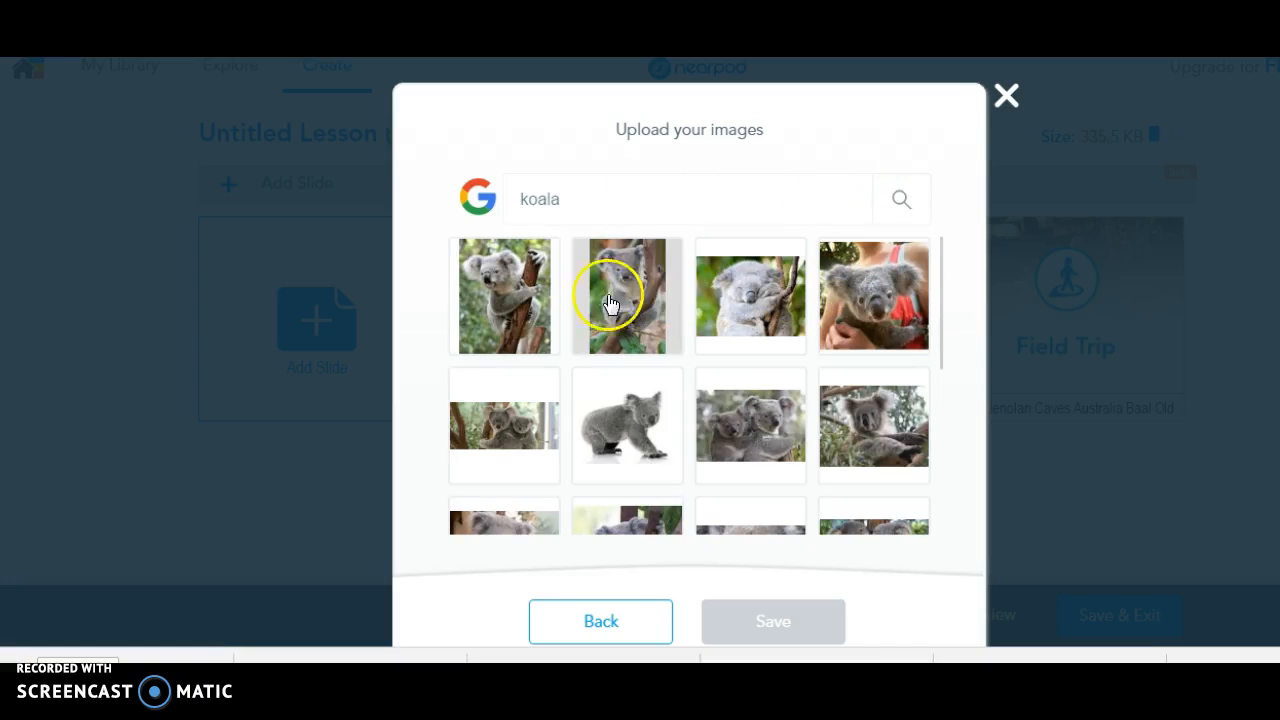
pyautogui.click(507, 296)
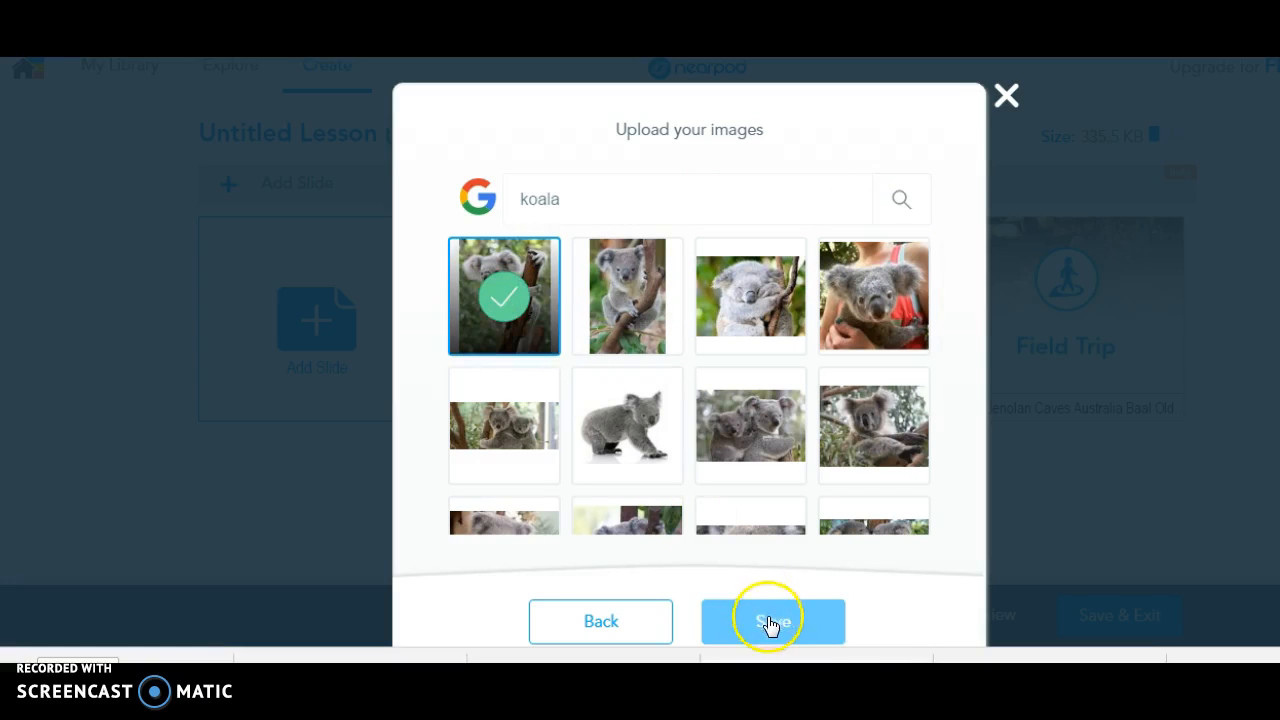
pyautogui.click(770, 623)
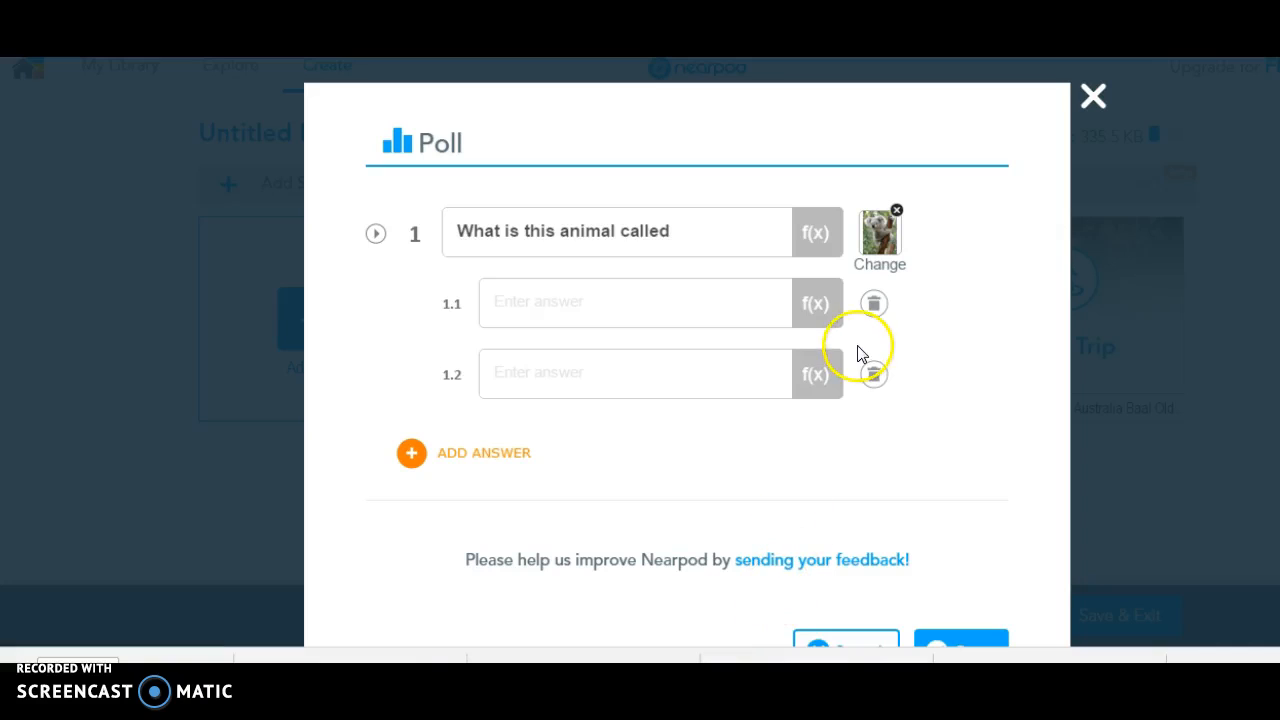
# Step: Enter "kangaroo" and "koala" as the two poll answers and save the poll
pyautogui.click(525, 304)
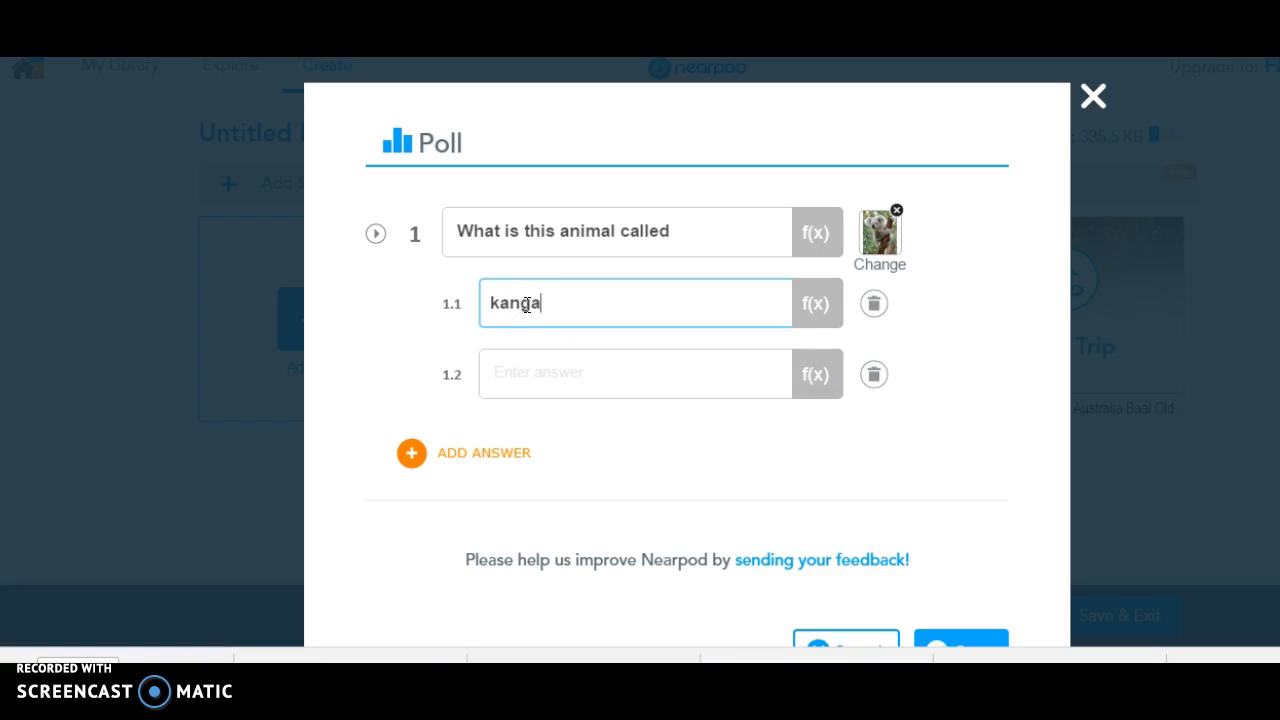
pyautogui.click(505, 370)
pyautogui.write('koala')
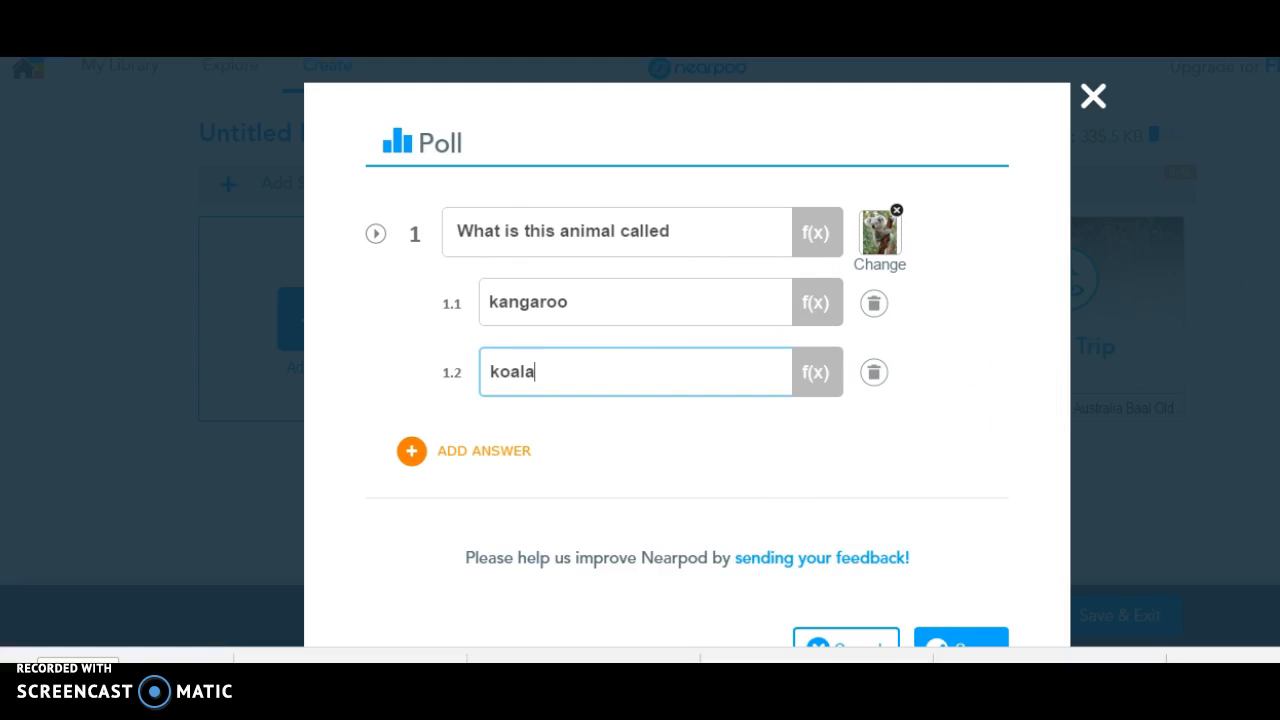
pyautogui.scroll(-2, 1156, 466)
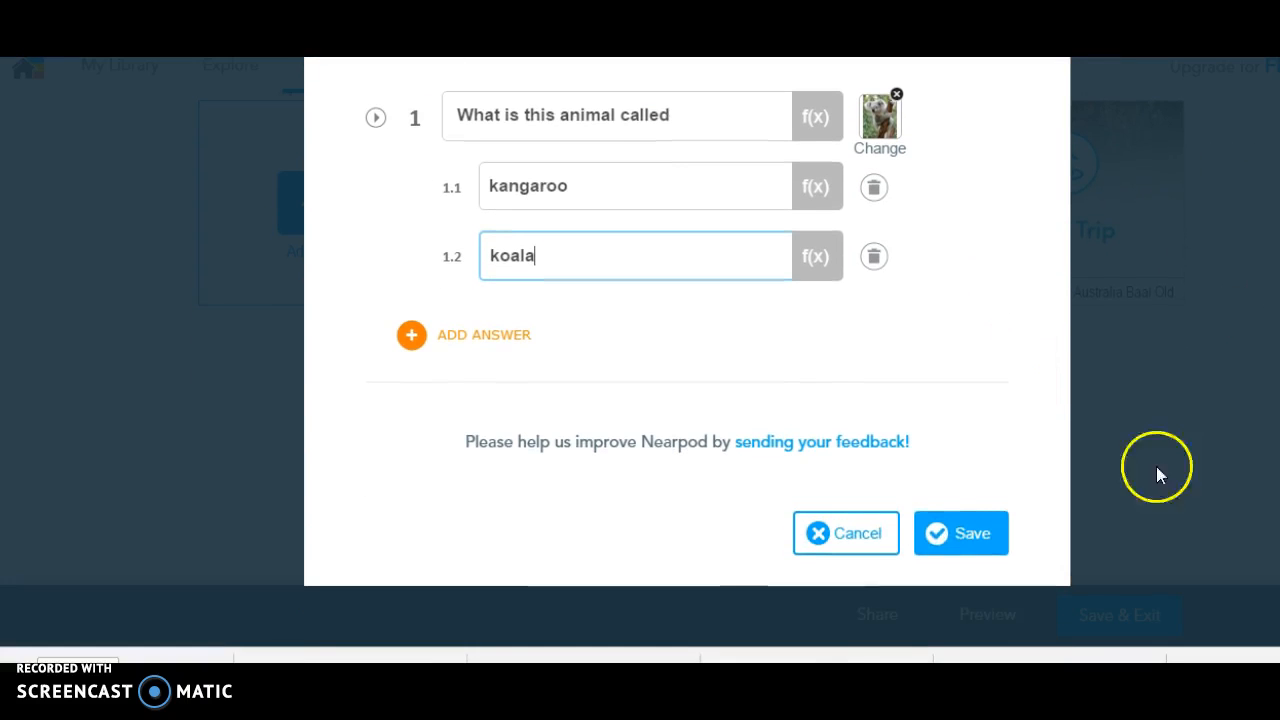
pyautogui.click(955, 536)
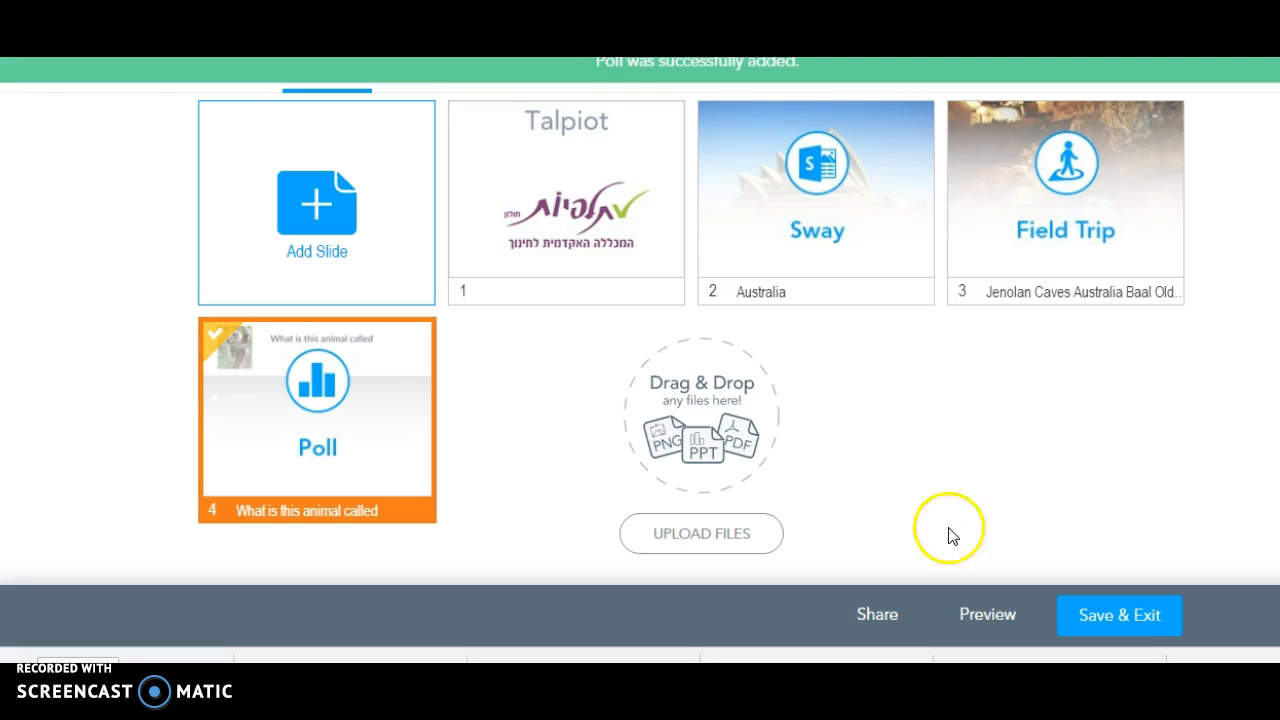
# Step: Add a Draw It activity with the question "draw an animal in australia" and save it without a reference image
pyautogui.click(360, 235)
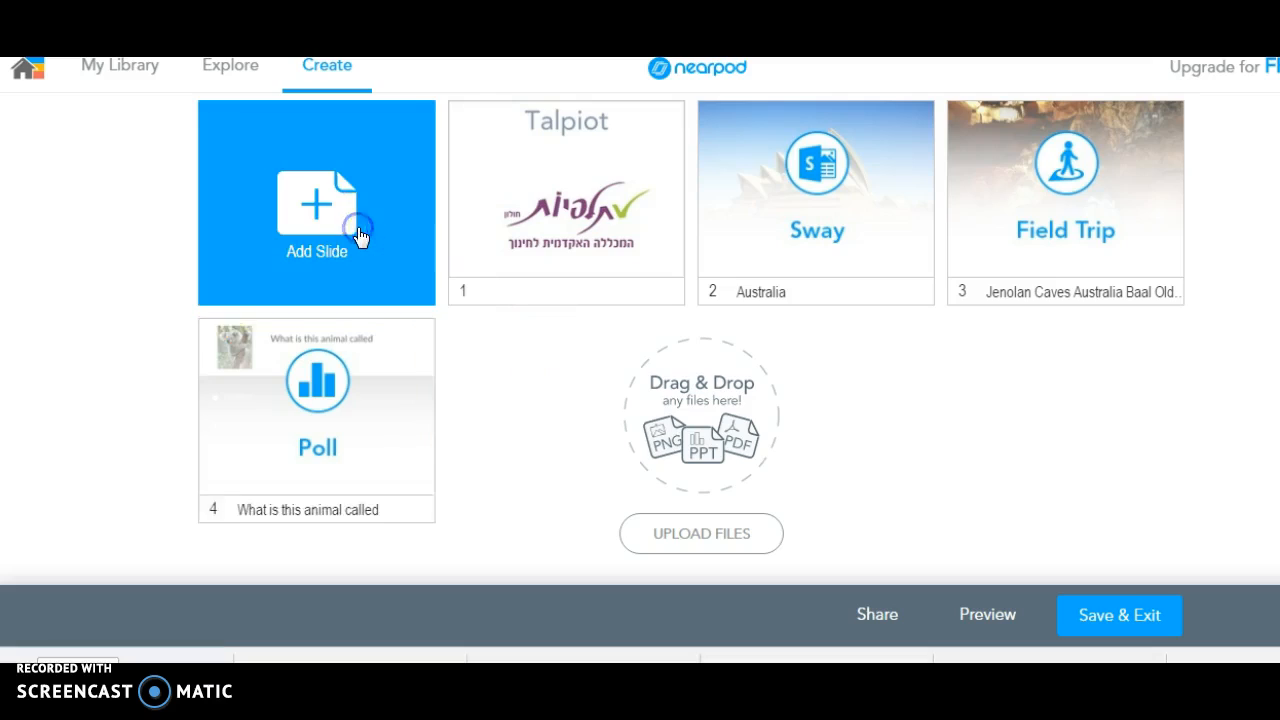
pyautogui.click(871, 343)
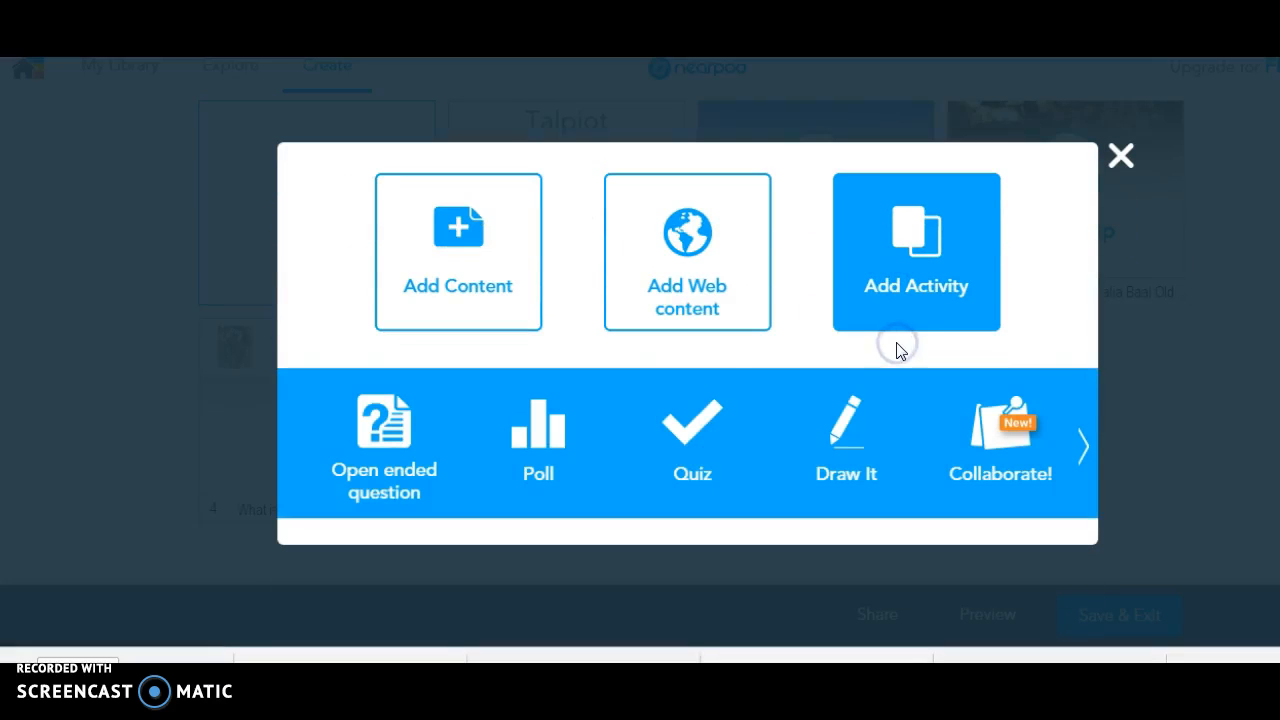
pyautogui.click(853, 441)
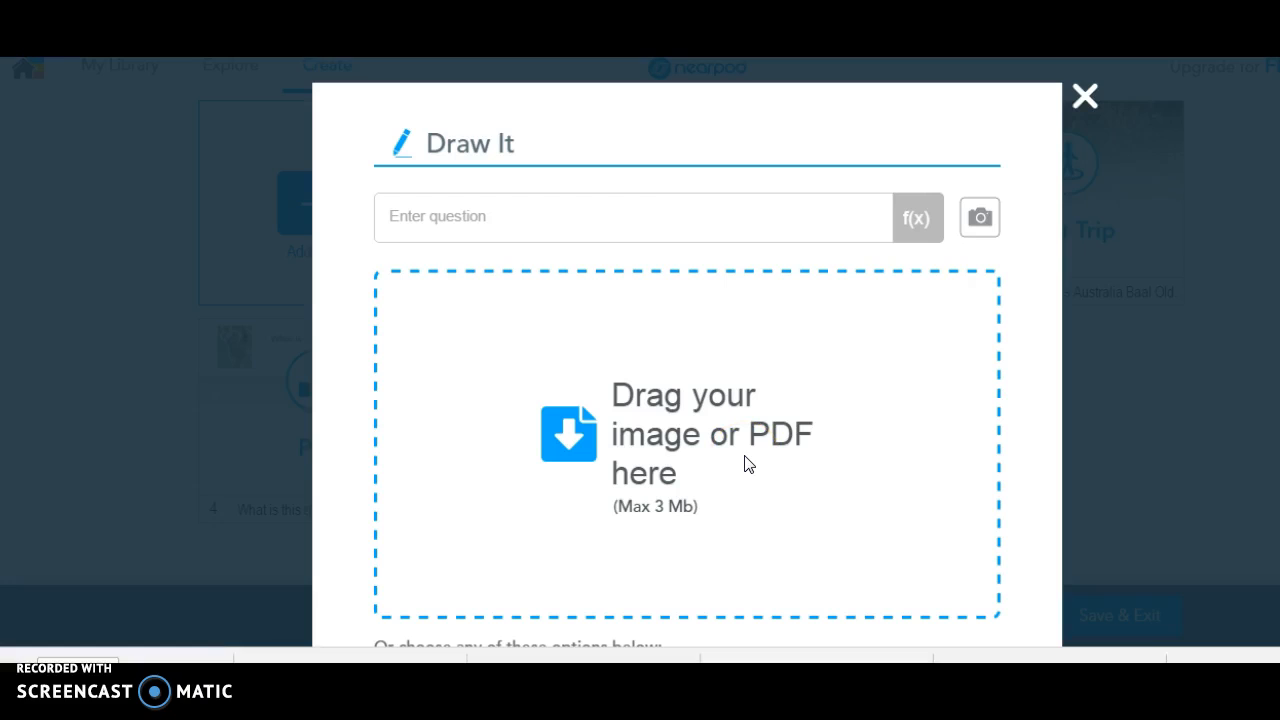
pyautogui.click(407, 221)
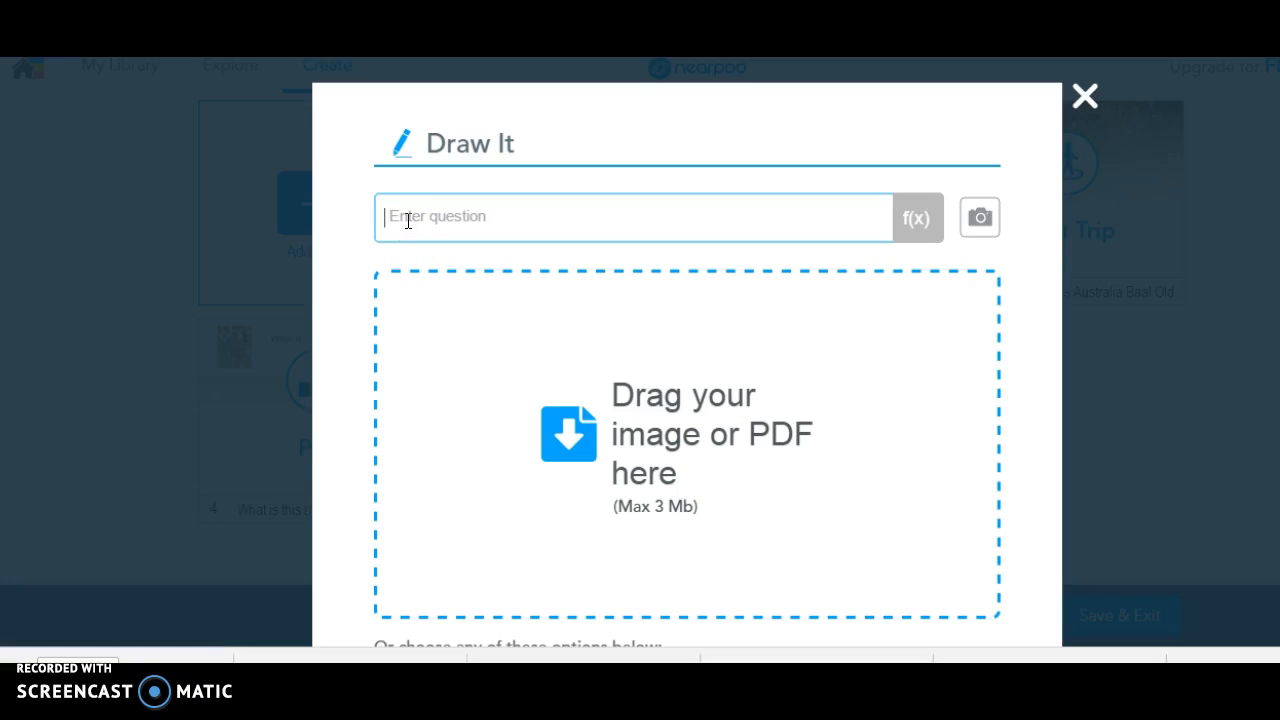
pyautogui.write('draw an animal in australia')
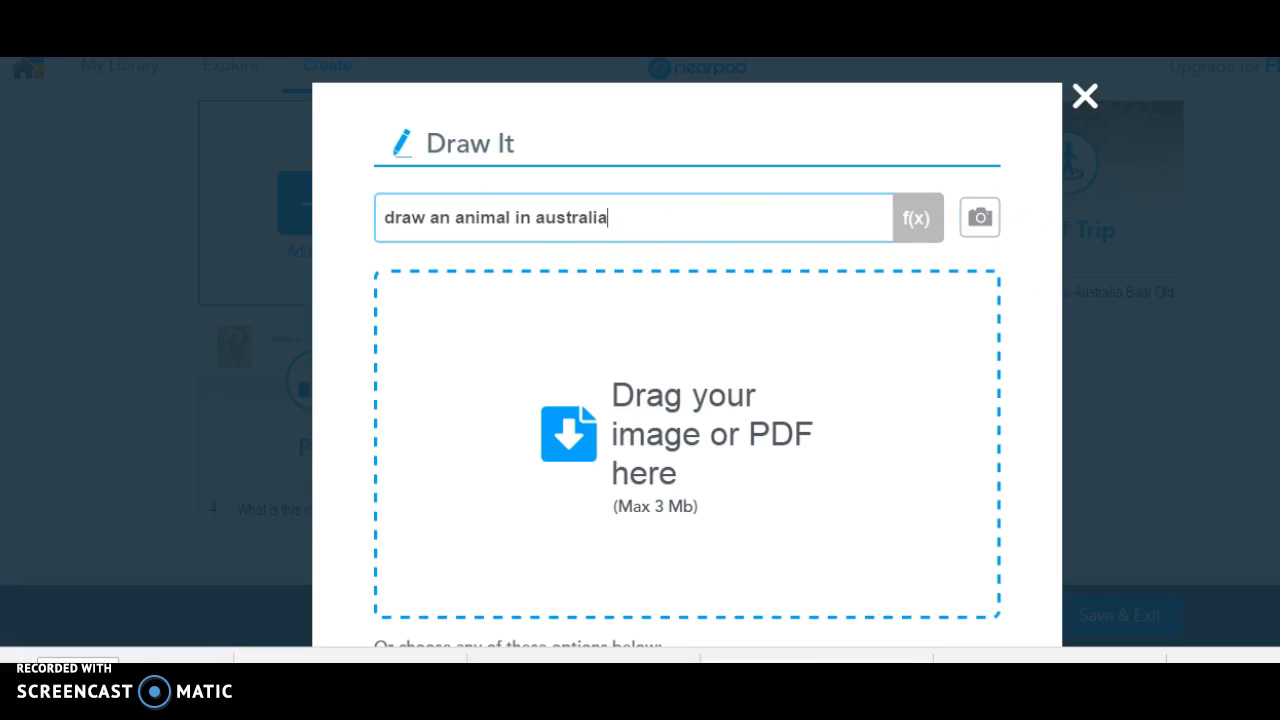
pyautogui.scroll(-3, 687, 350)
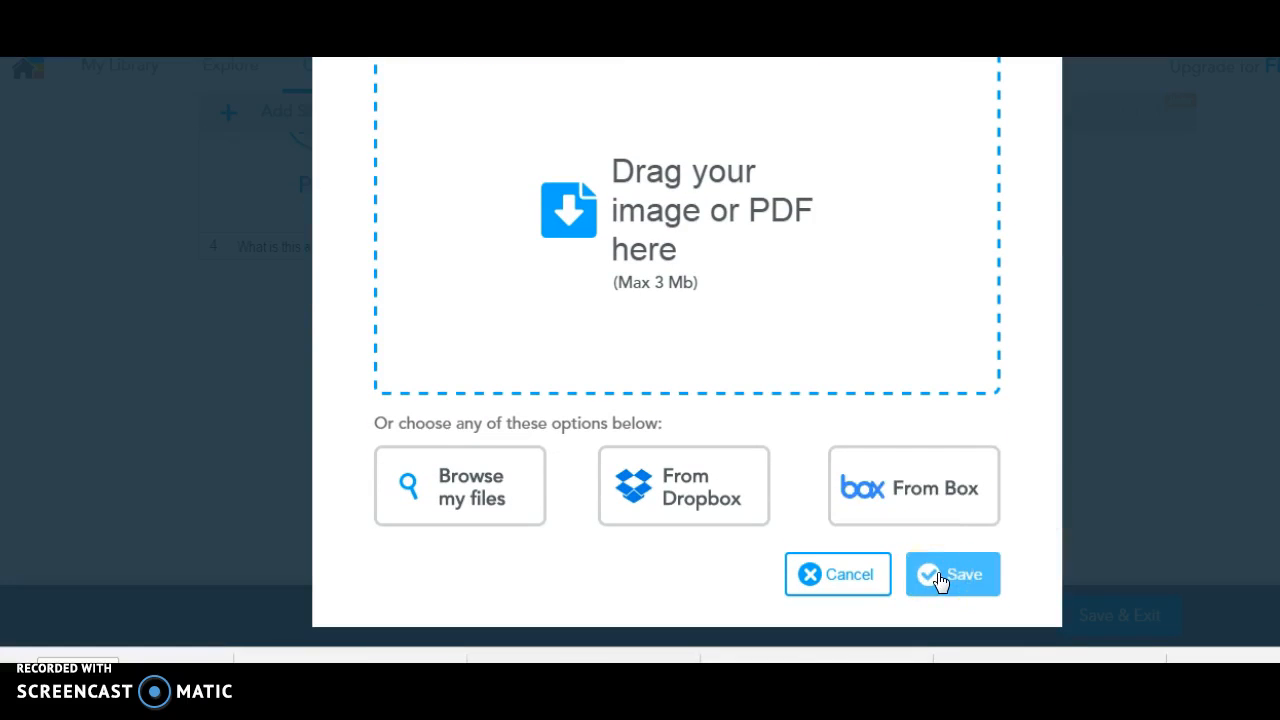
pyautogui.click(937, 573)
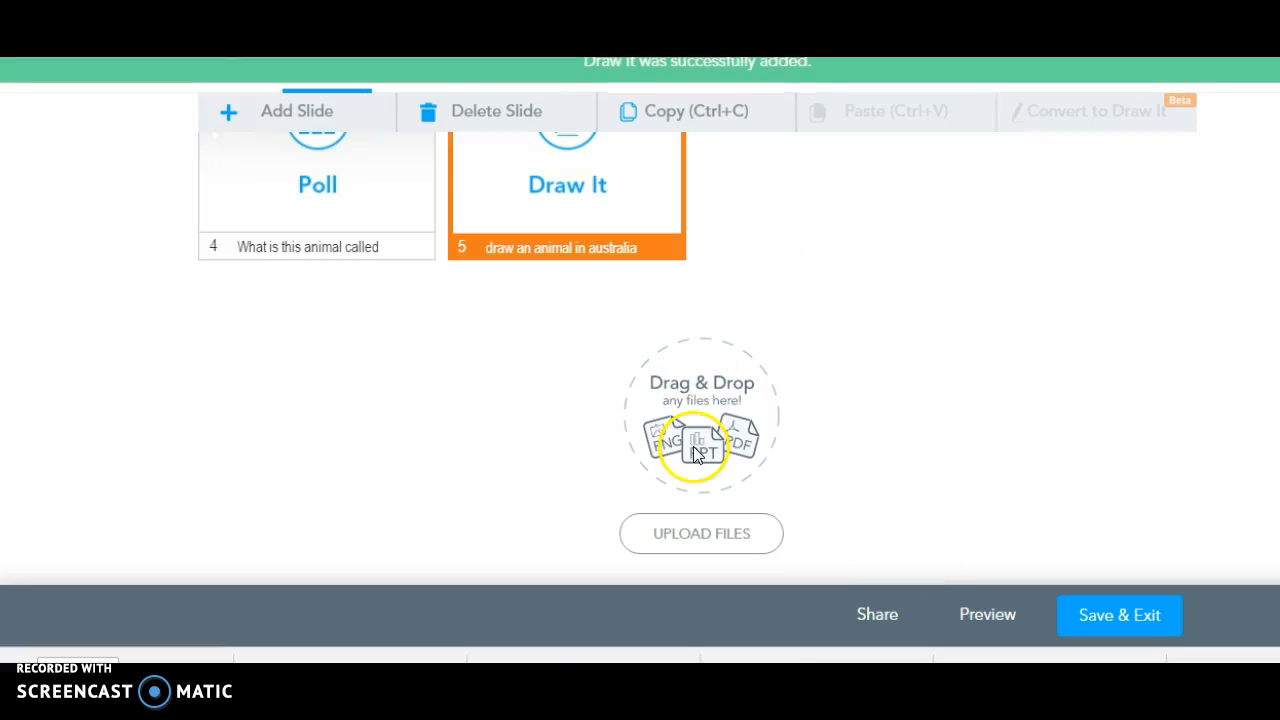
# Step: Add a new blank content slide to the lesson using the Slide content type
pyautogui.scroll(3, 700, 350)
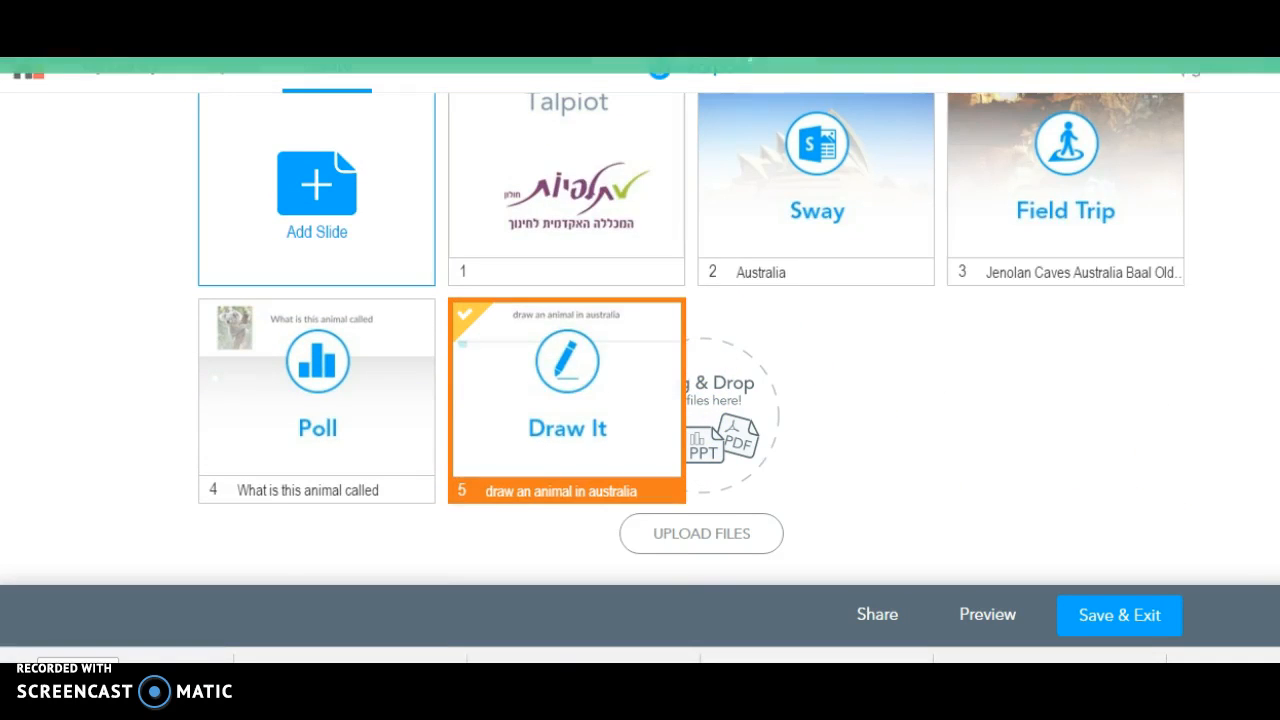
pyautogui.click(337, 265)
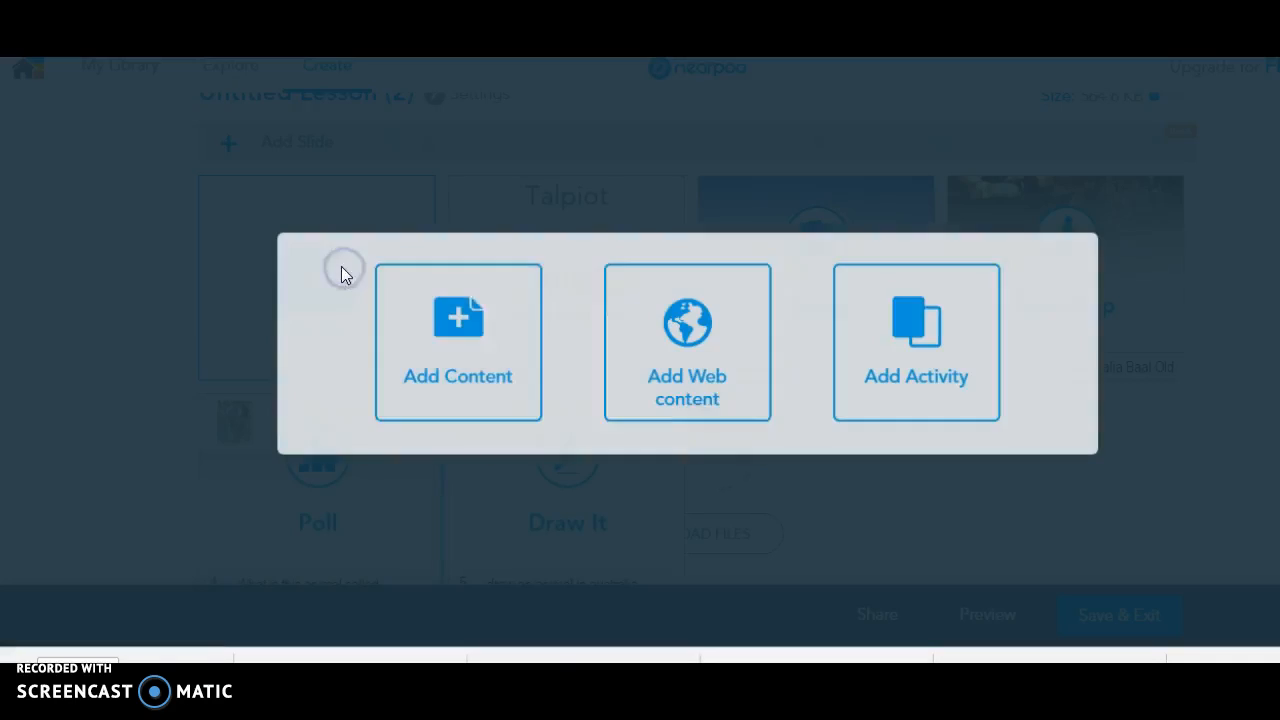
pyautogui.click(453, 348)
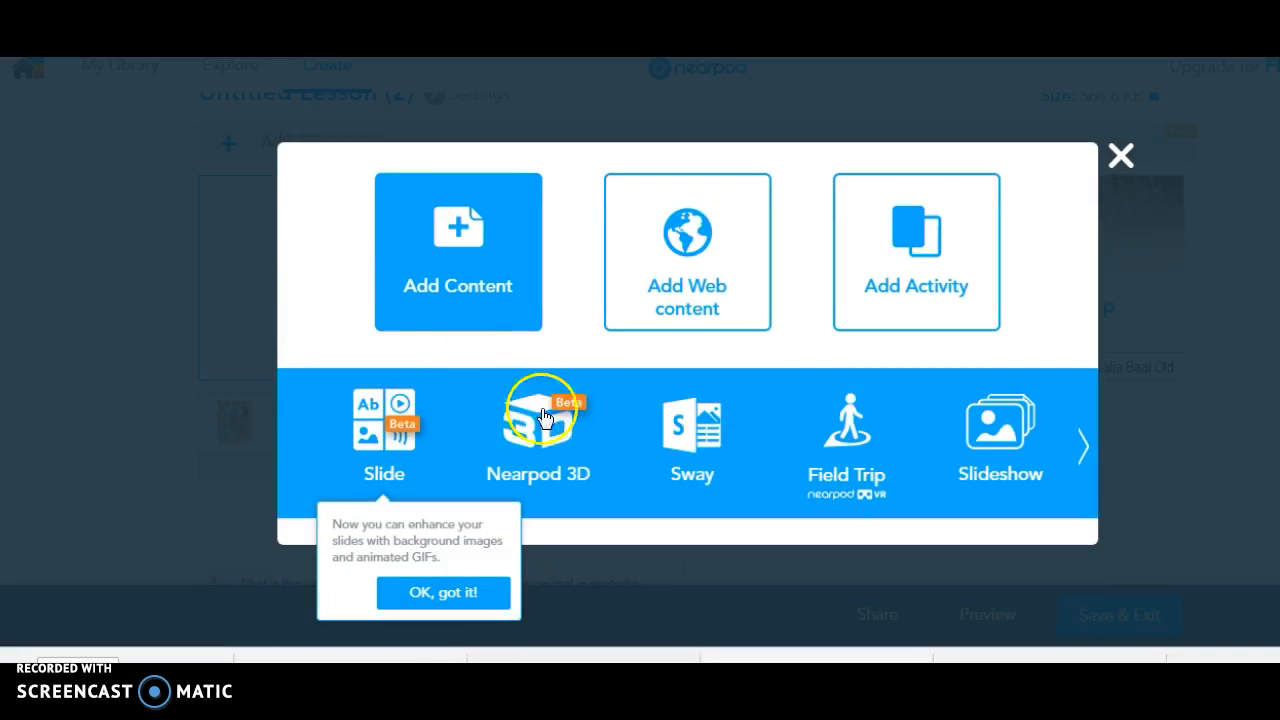
pyautogui.click(390, 442)
pyautogui.click(392, 444)
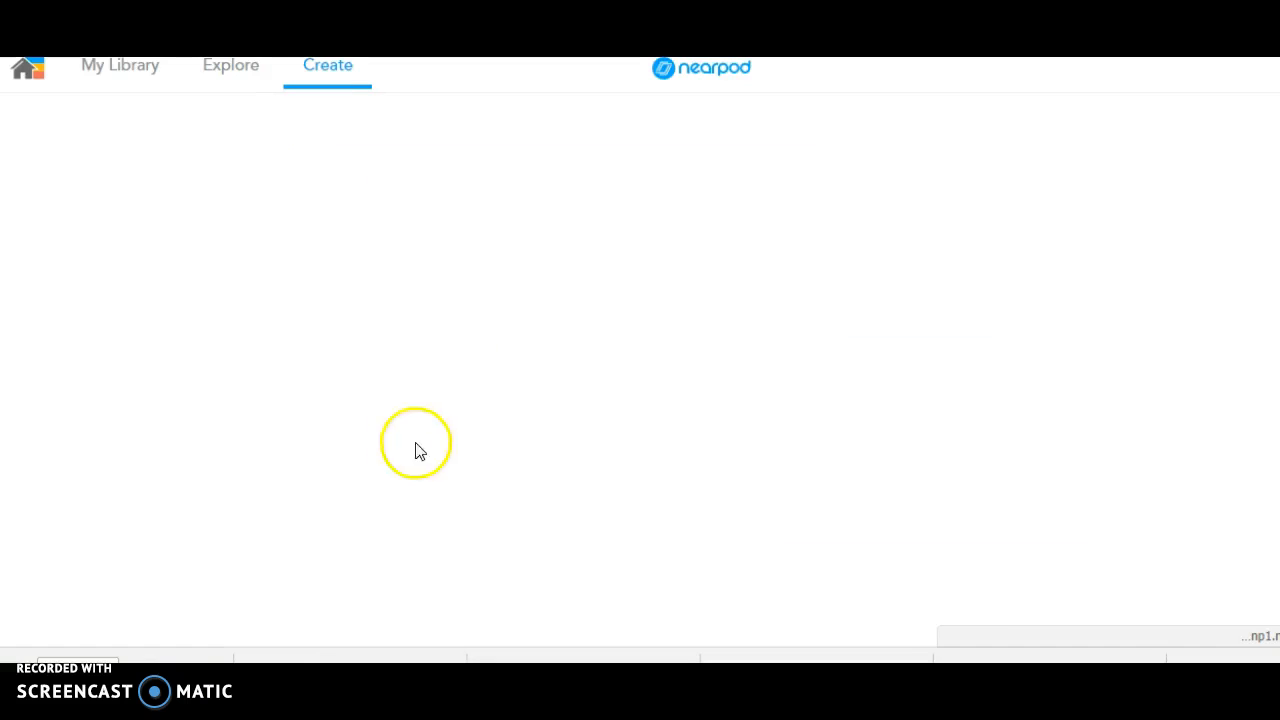
pyautogui.moveTo(694, 414)
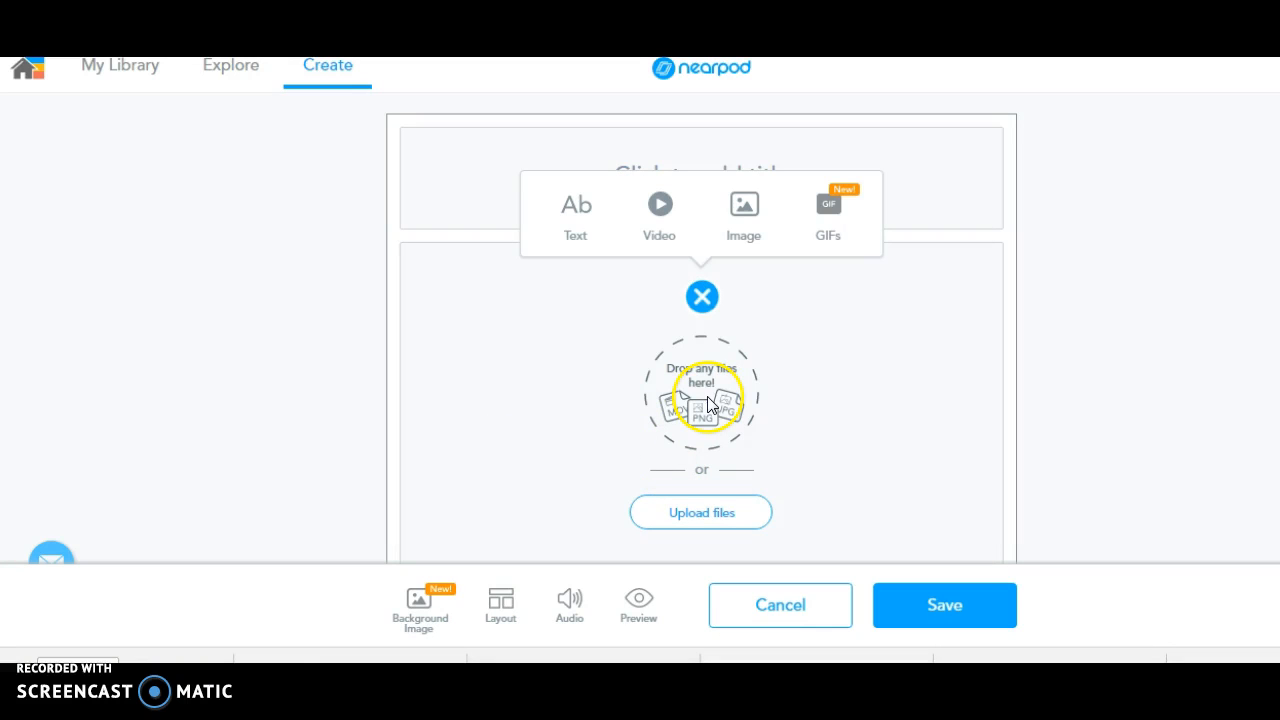
# Step: Choose video content for the slide and search YouTube for "animals in australia"
pyautogui.click(662, 215)
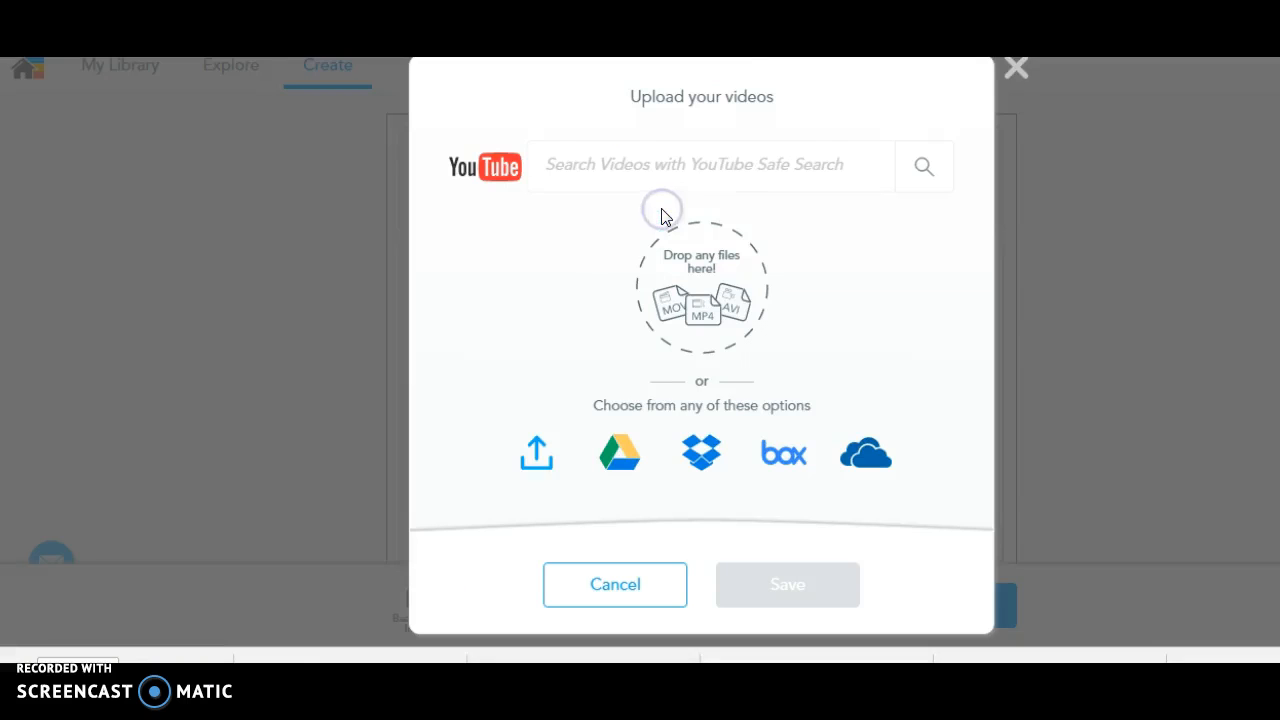
pyautogui.click(574, 163)
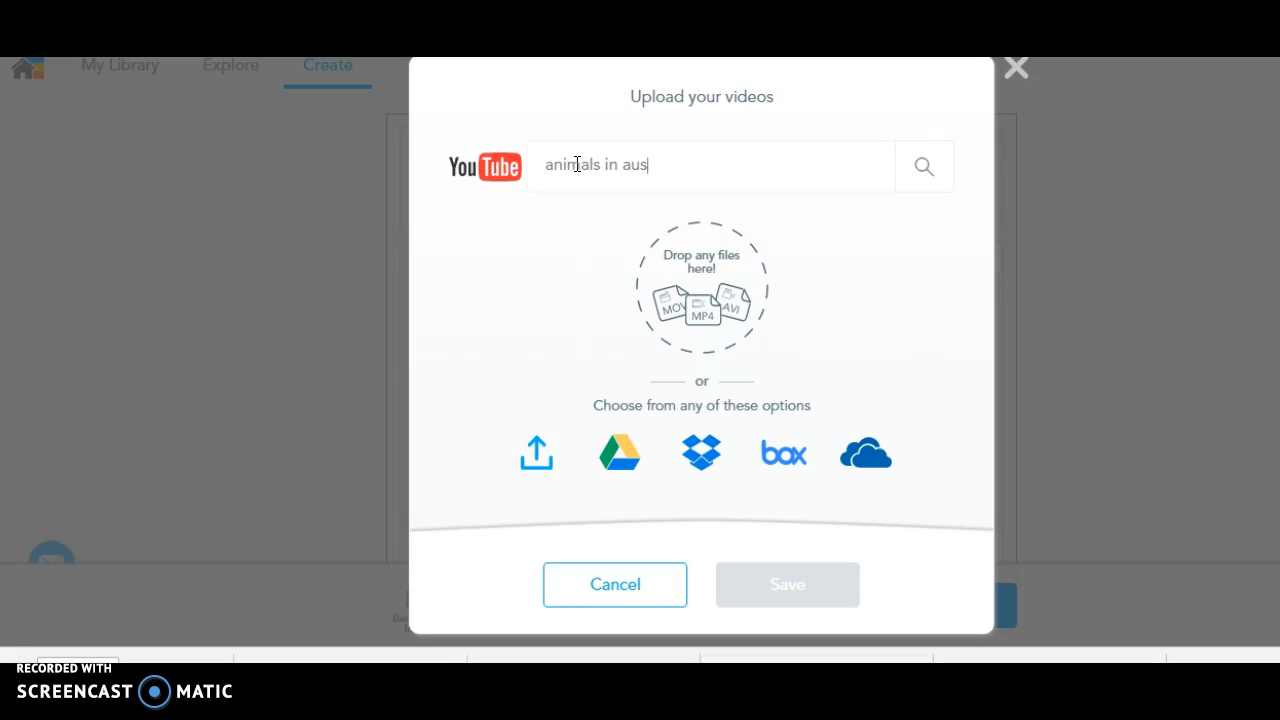
pyautogui.write('animals in australia')
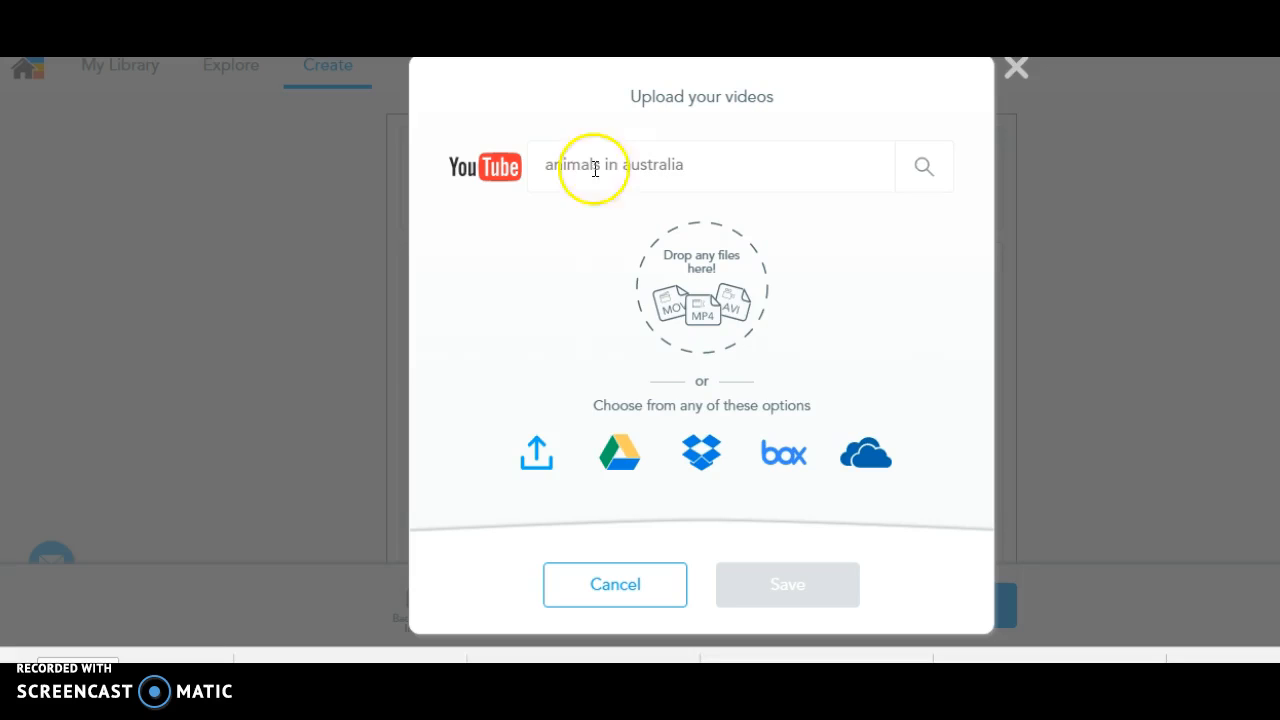
pyautogui.click(920, 167)
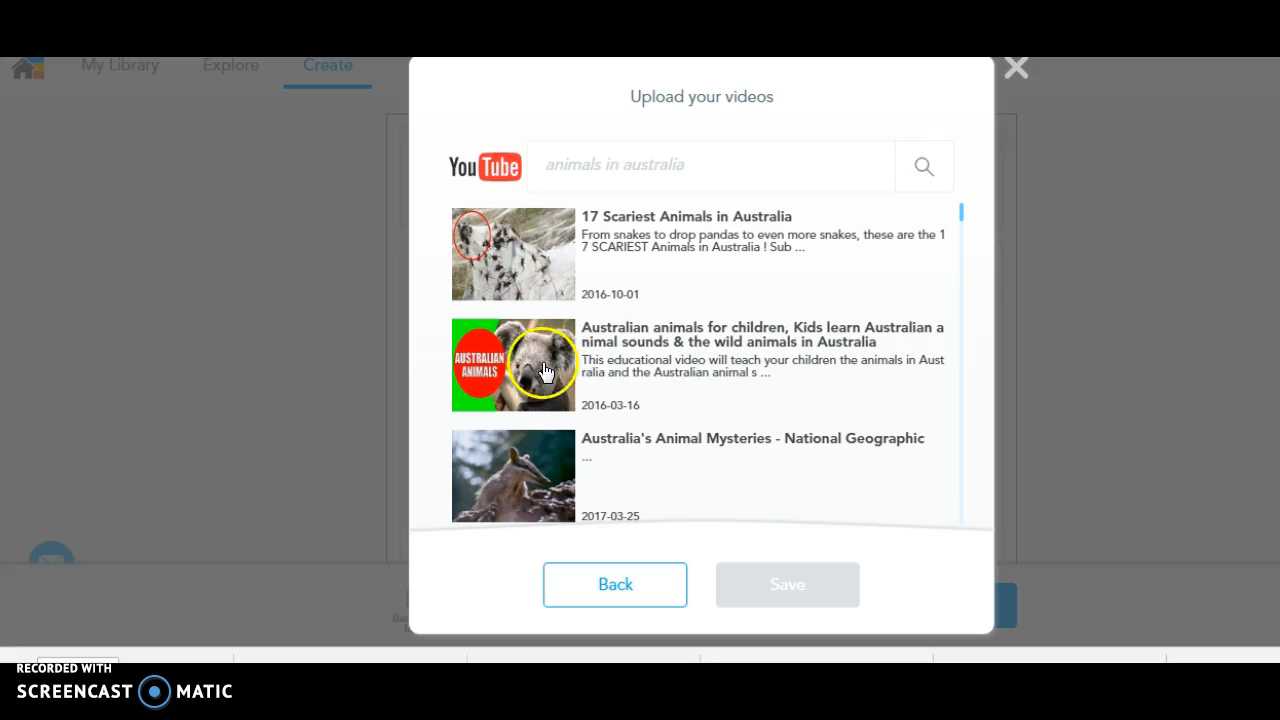
# Step: Preview the "Australian animals for children" video, insert it into the slide and save the slide
pyautogui.click(621, 358)
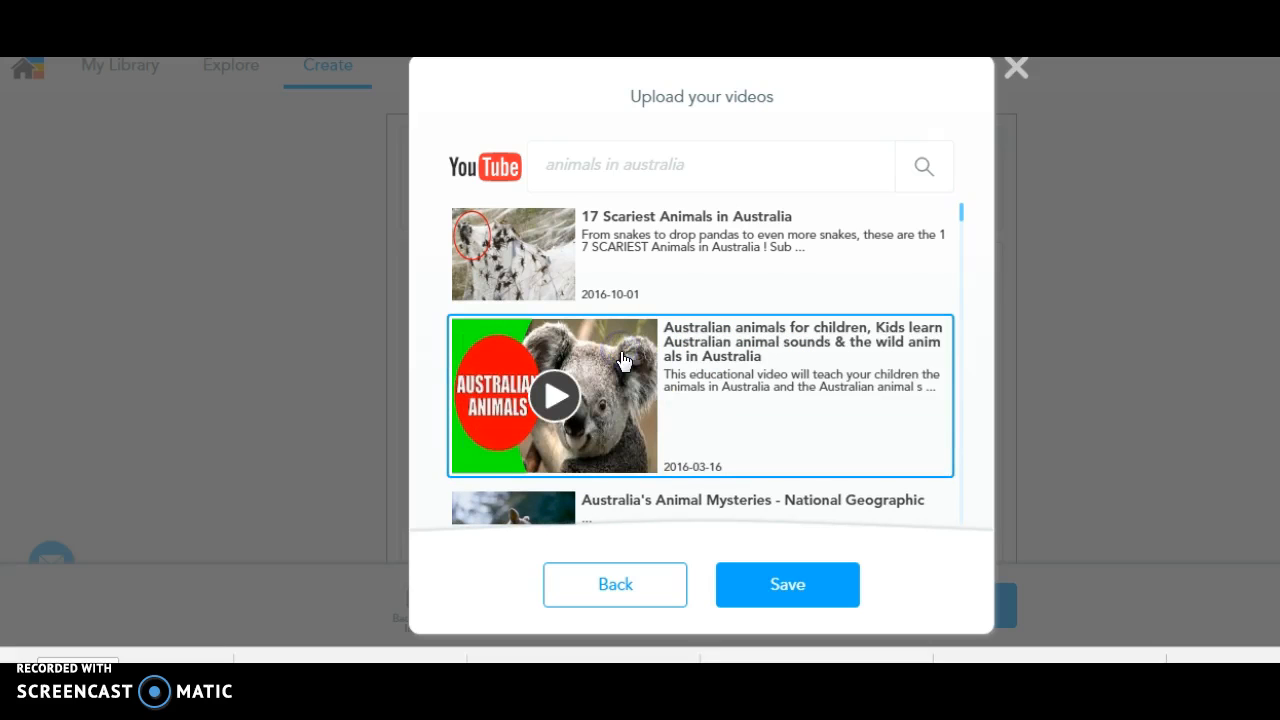
pyautogui.click(555, 397)
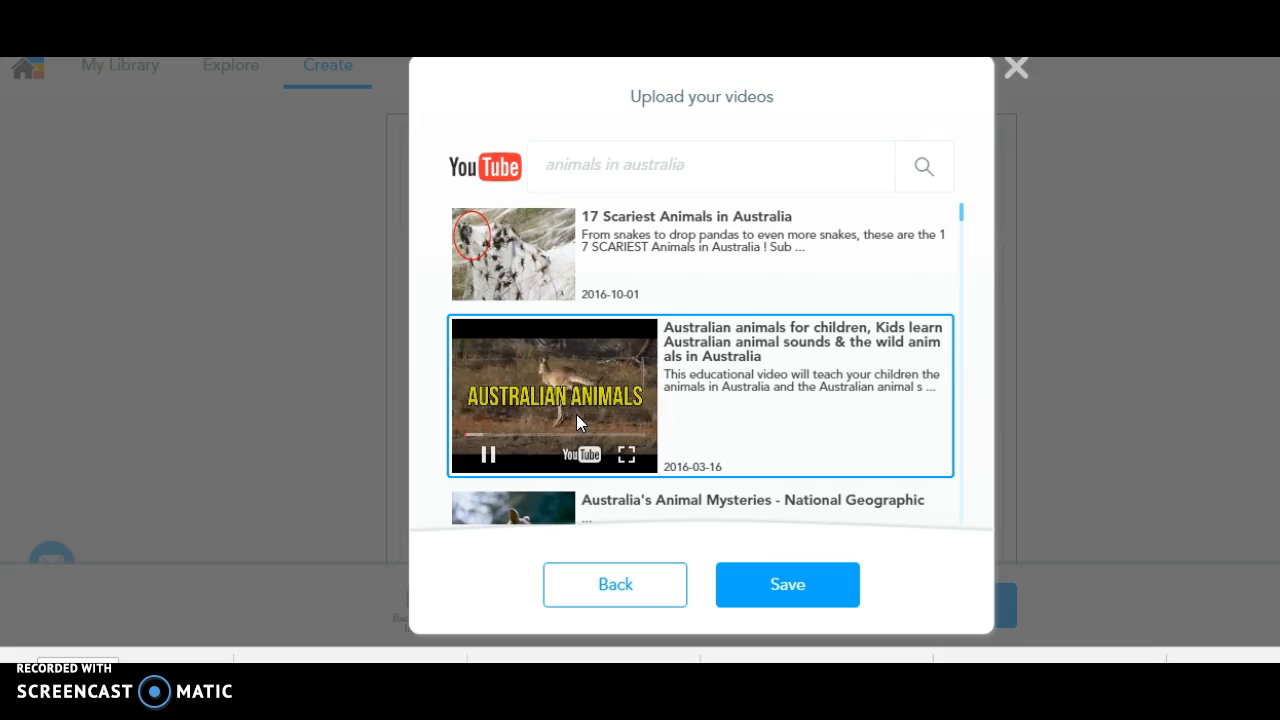
pyautogui.click(576, 414)
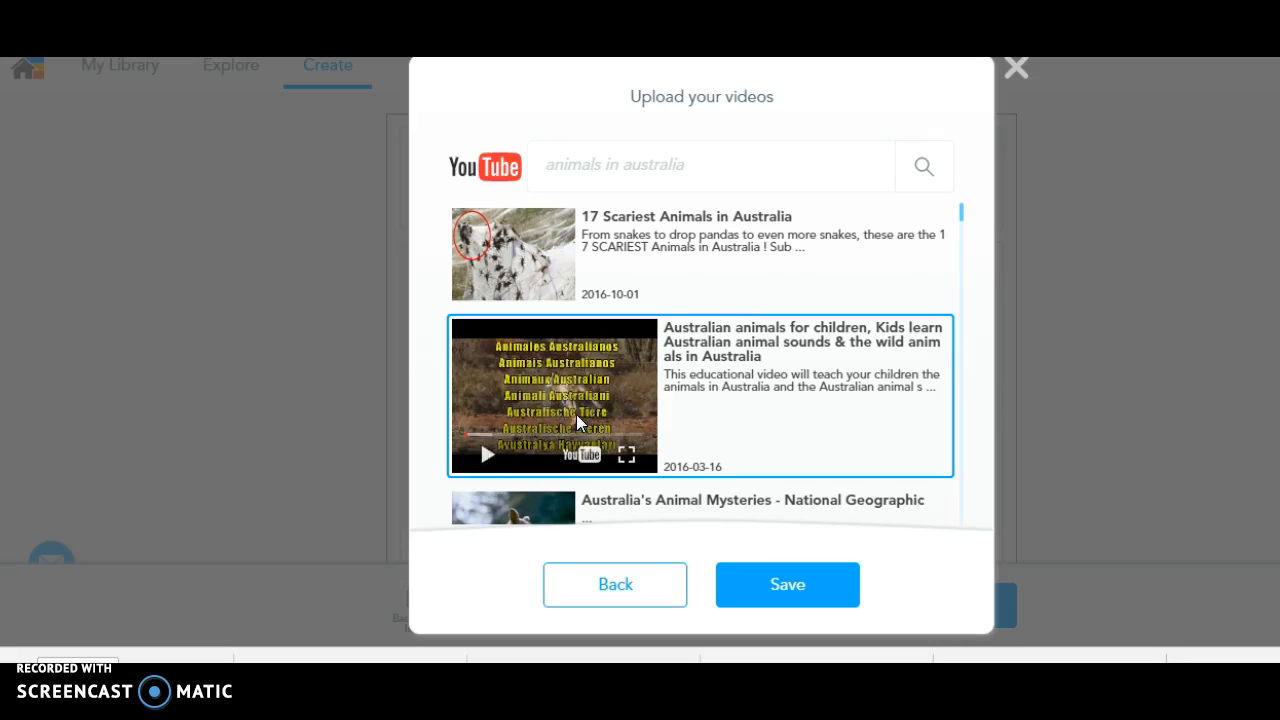
pyautogui.click(773, 592)
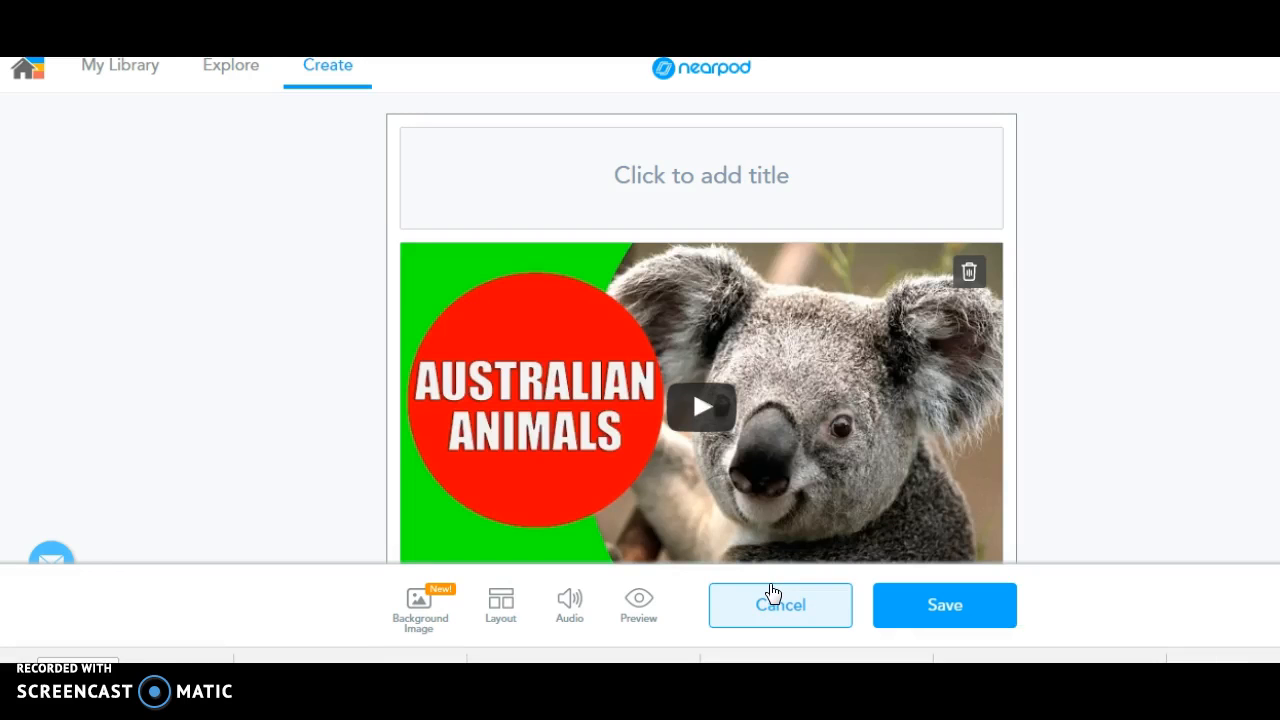
pyautogui.click(906, 599)
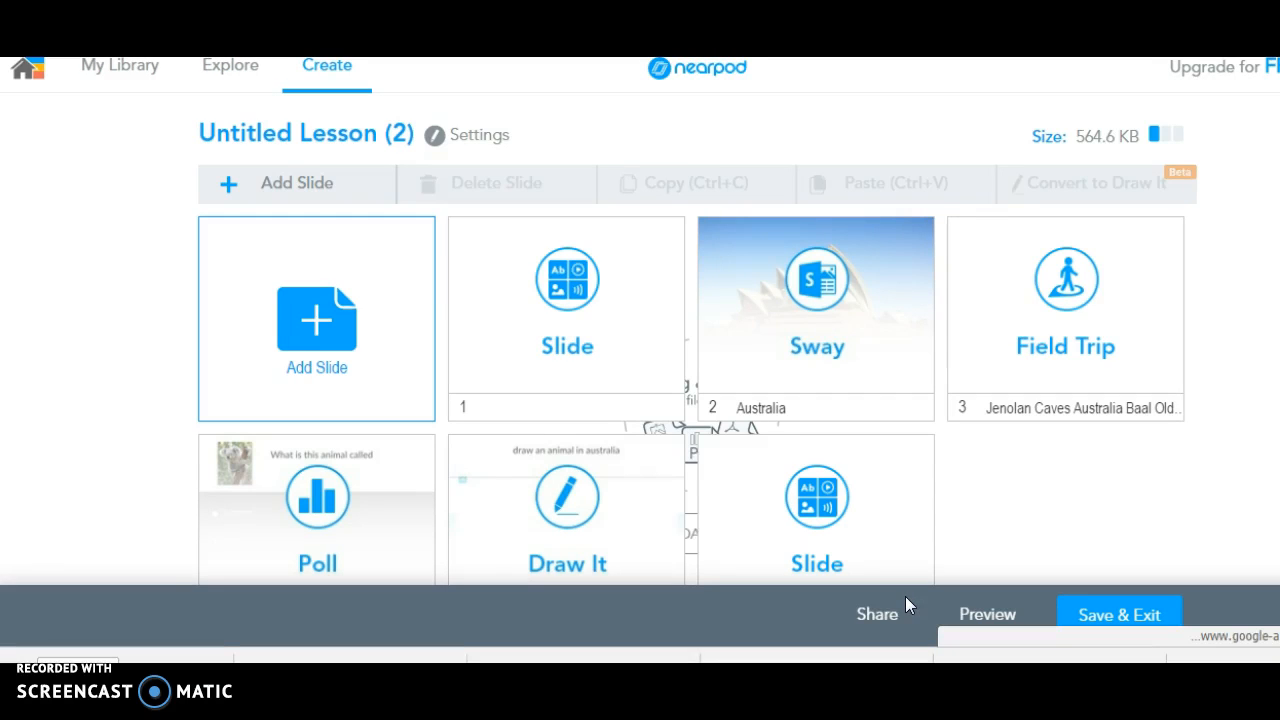
# Step: Move the new video slide ahead of the poll so that it is slide 4
pyautogui.scroll(-2, 697, 340)
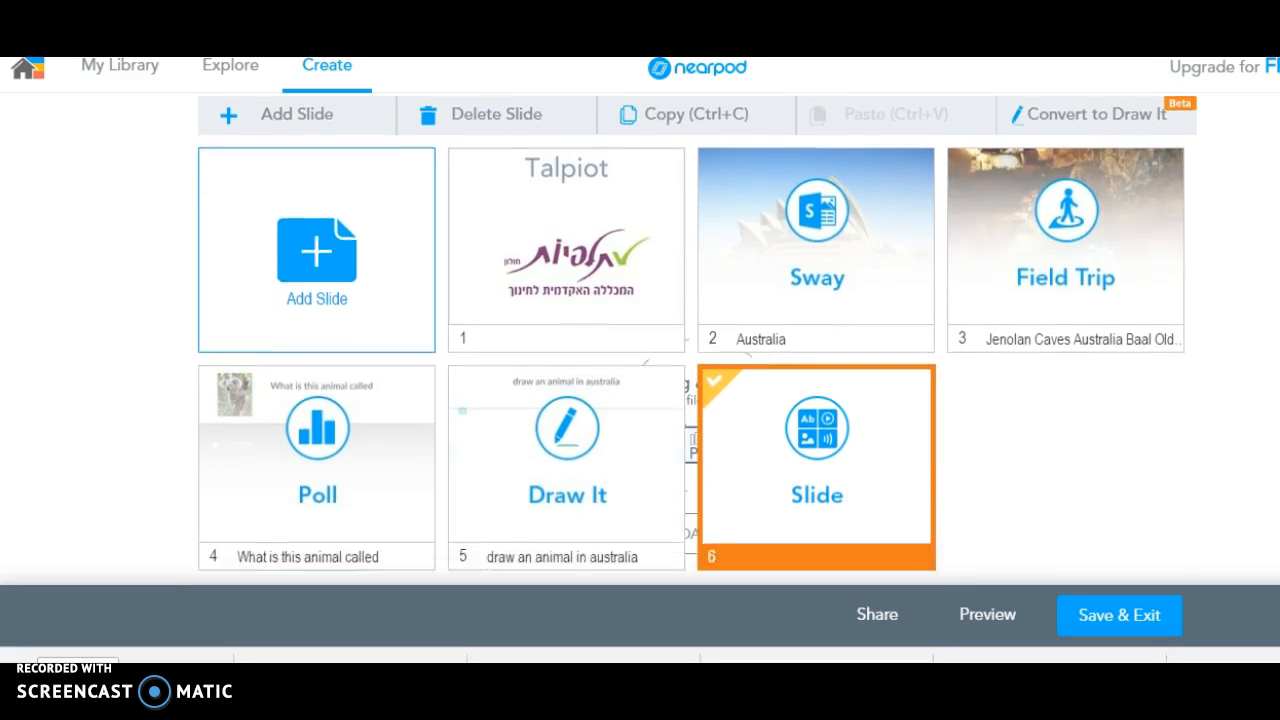
pyautogui.click(834, 370)
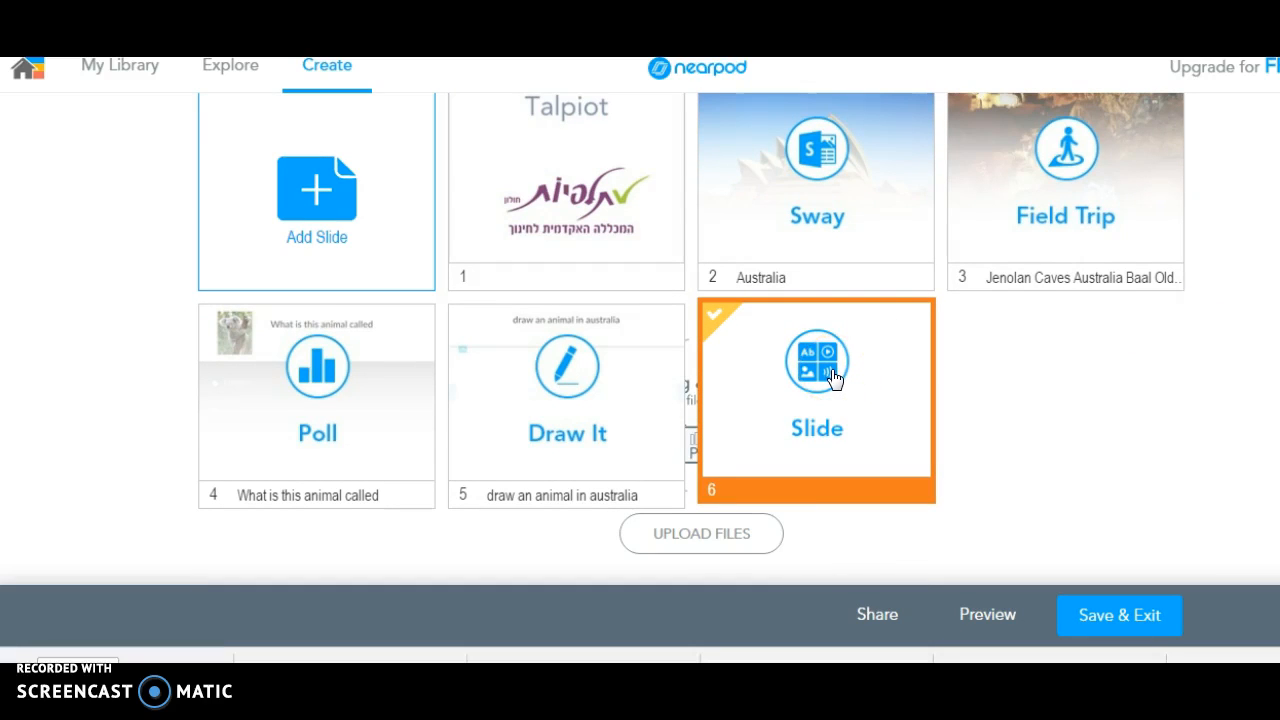
pyautogui.moveTo(834, 375)
pyautogui.mouseDown()
pyautogui.moveTo(497, 417)
pyautogui.moveTo(329, 423)
pyautogui.moveTo(306, 395)
pyautogui.mouseUp()
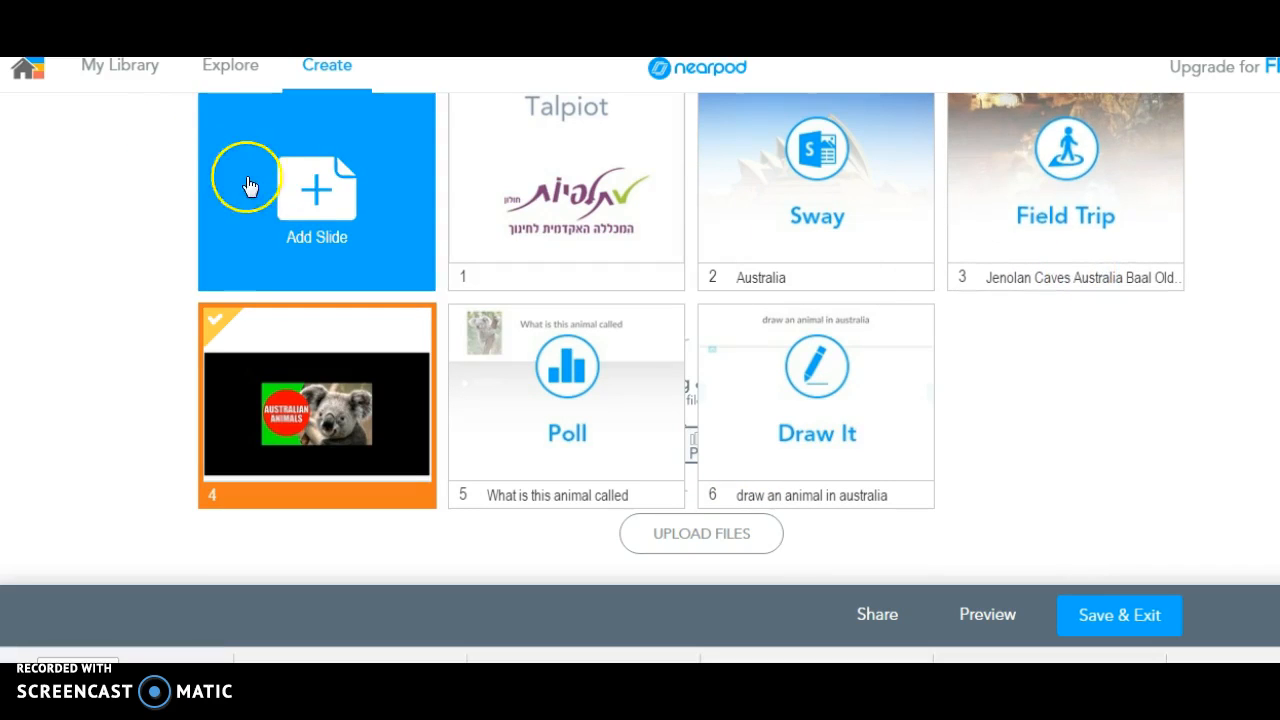
# Step: Start another slide, look through the remaining activity types and create a Memory Test activity
pyautogui.click(301, 208)
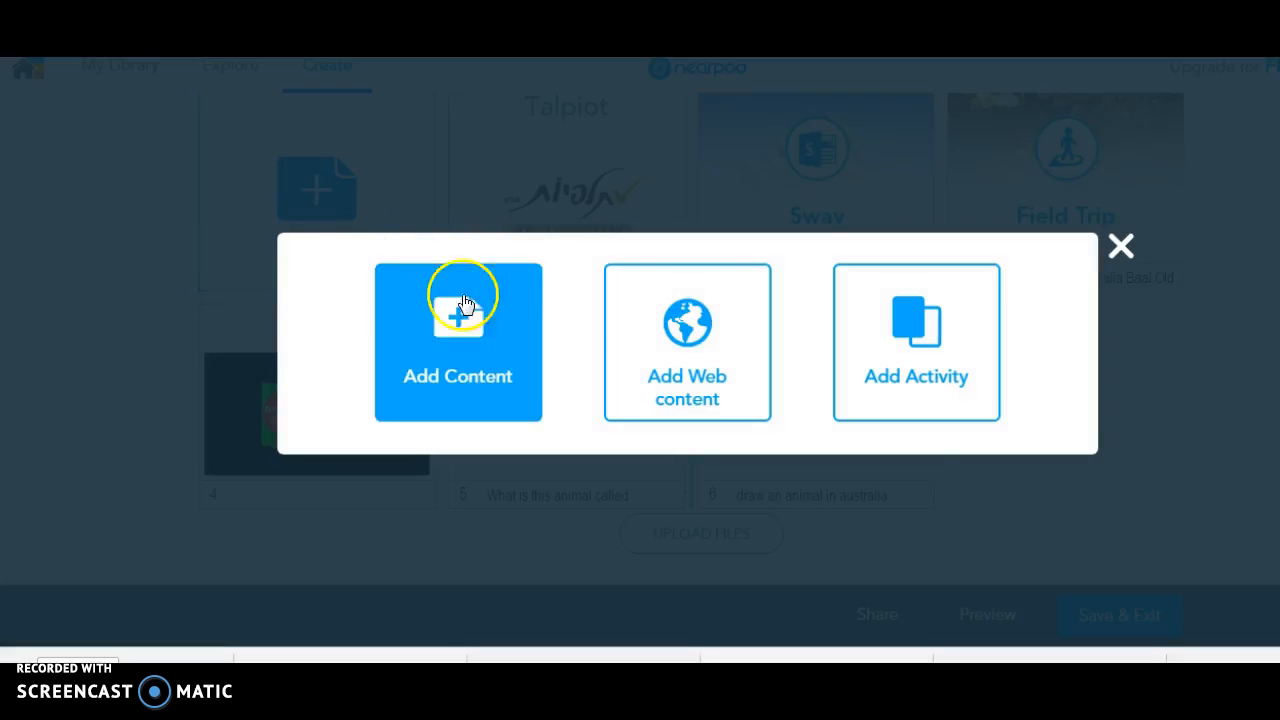
pyautogui.click(900, 396)
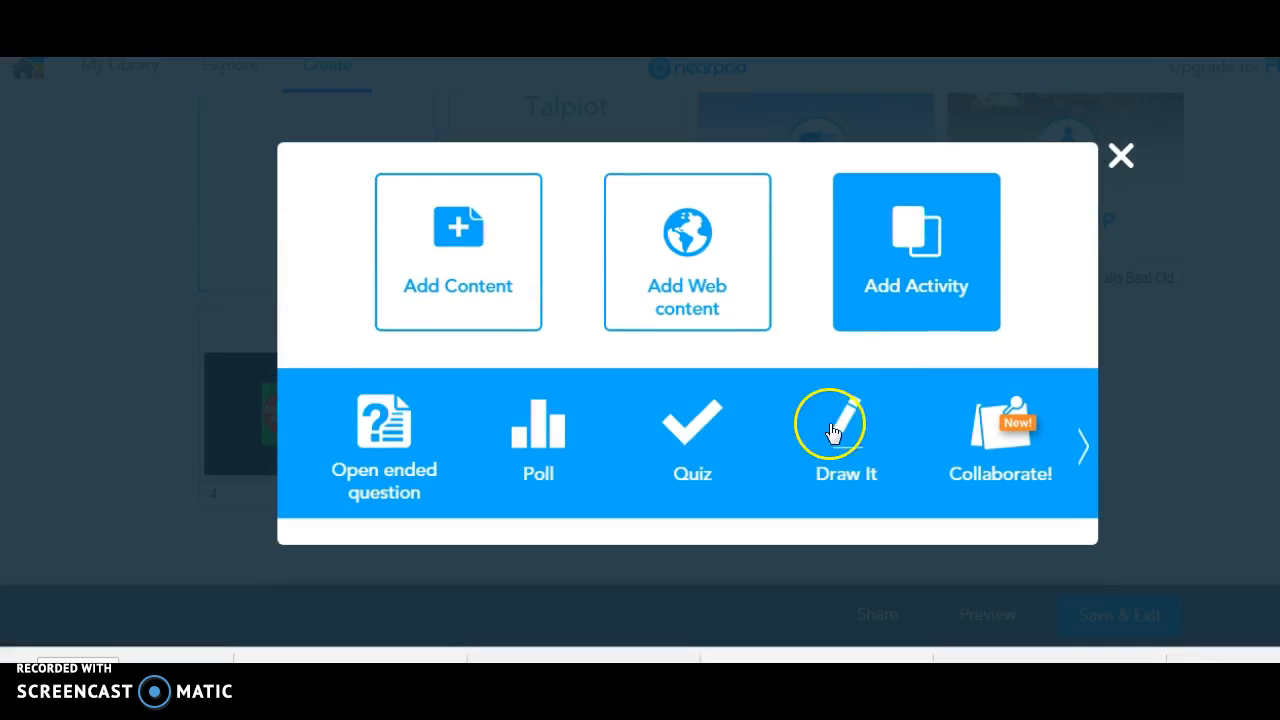
pyautogui.click(1082, 445)
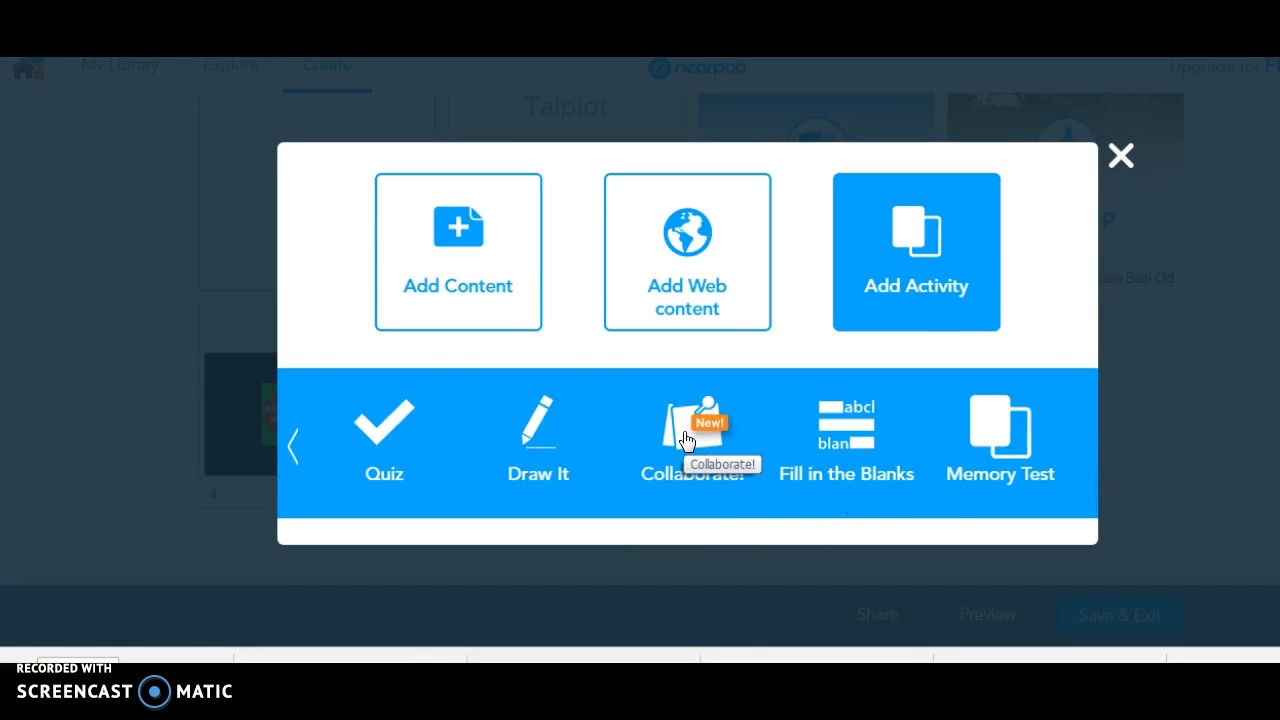
pyautogui.click(992, 443)
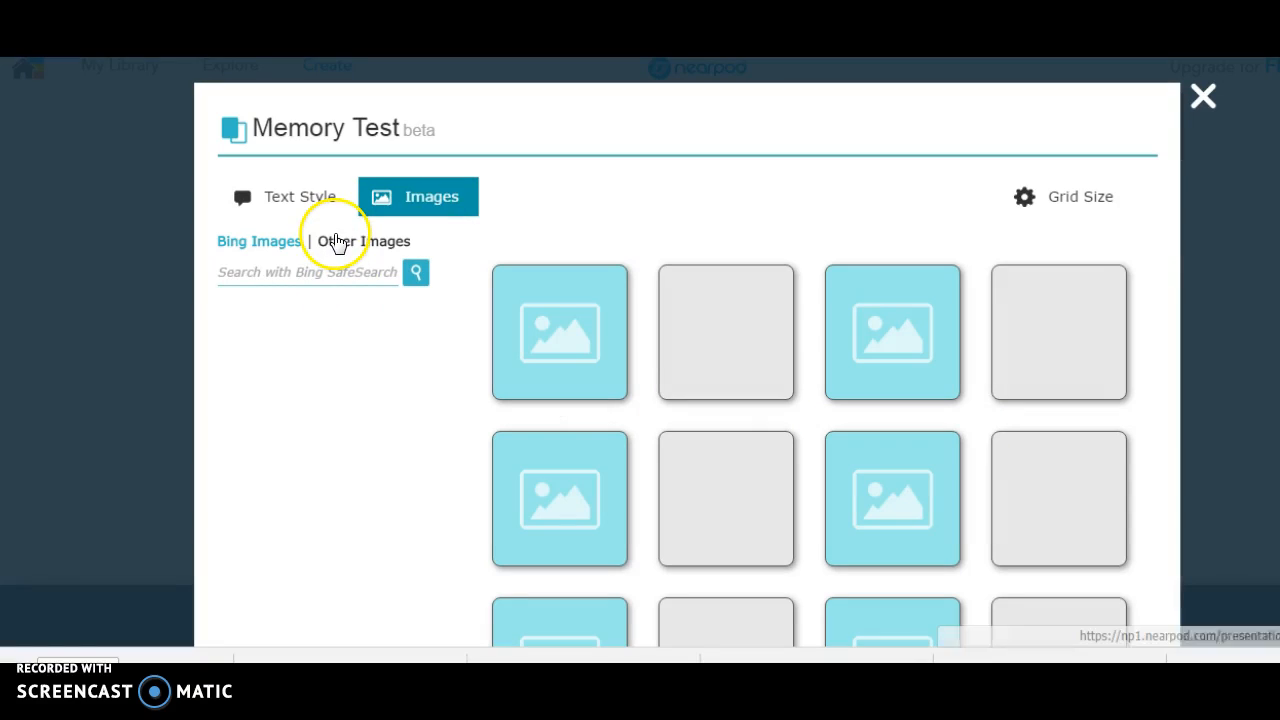
# Step: Search Bing images for "koala" and place a koala close-up on the first card pair of the memory grid
pyautogui.click(251, 276)
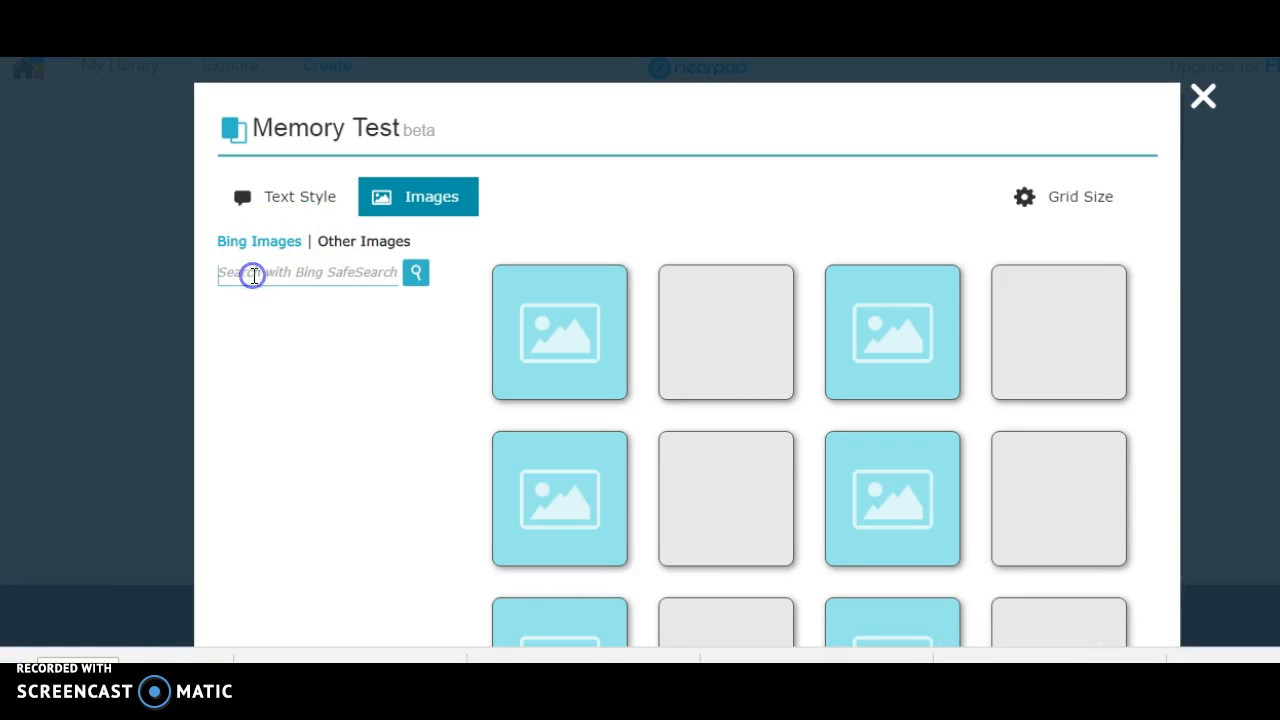
pyautogui.write('koala')
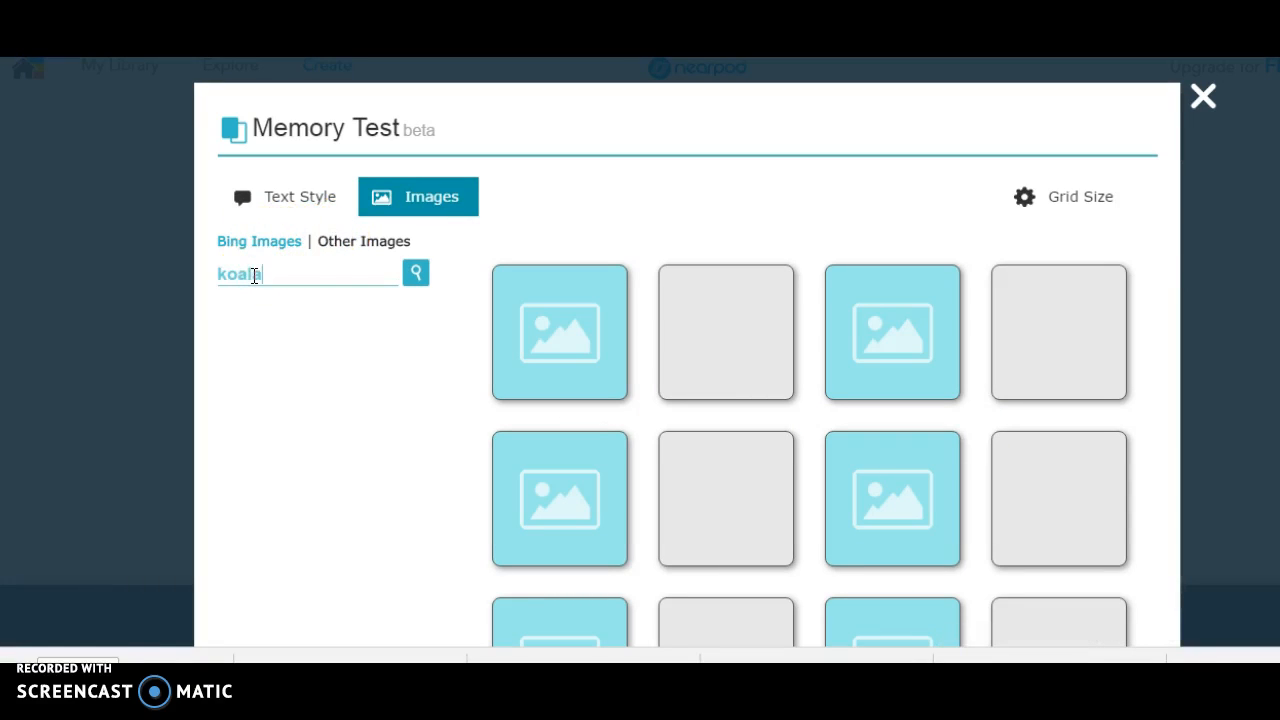
pyautogui.click(415, 275)
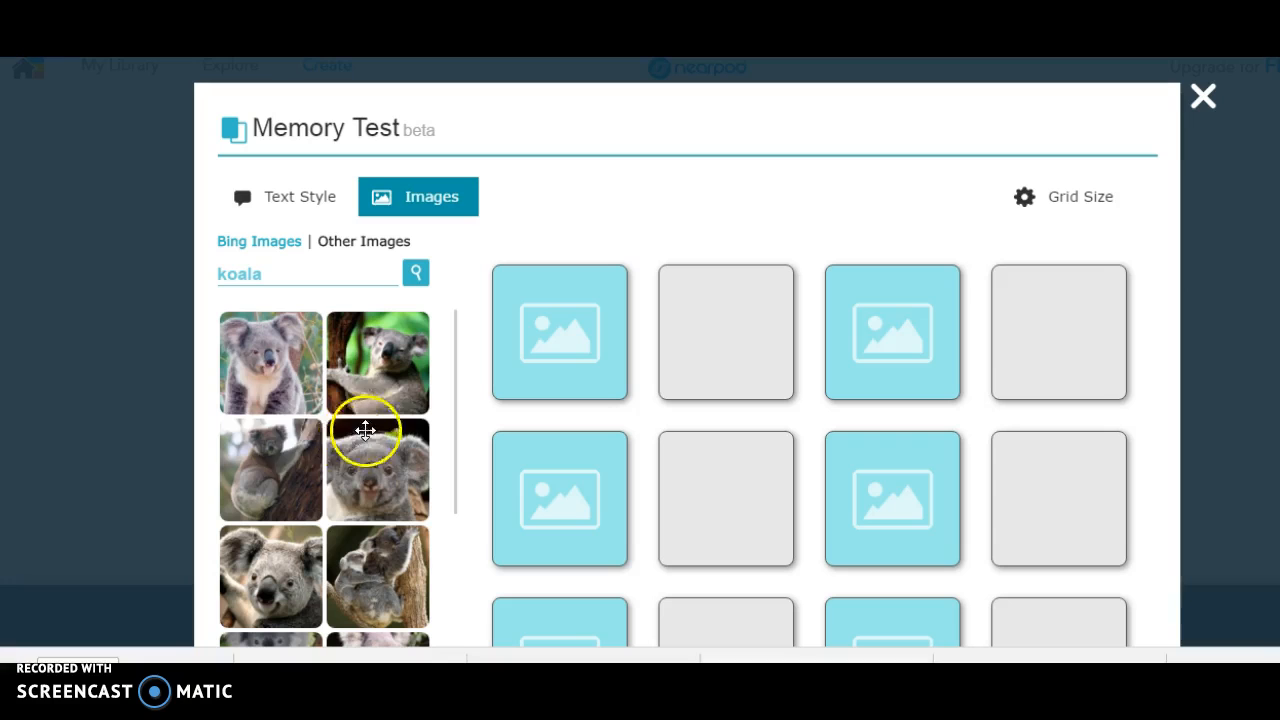
pyautogui.moveTo(277, 593); pyautogui.dragTo(718, 362)
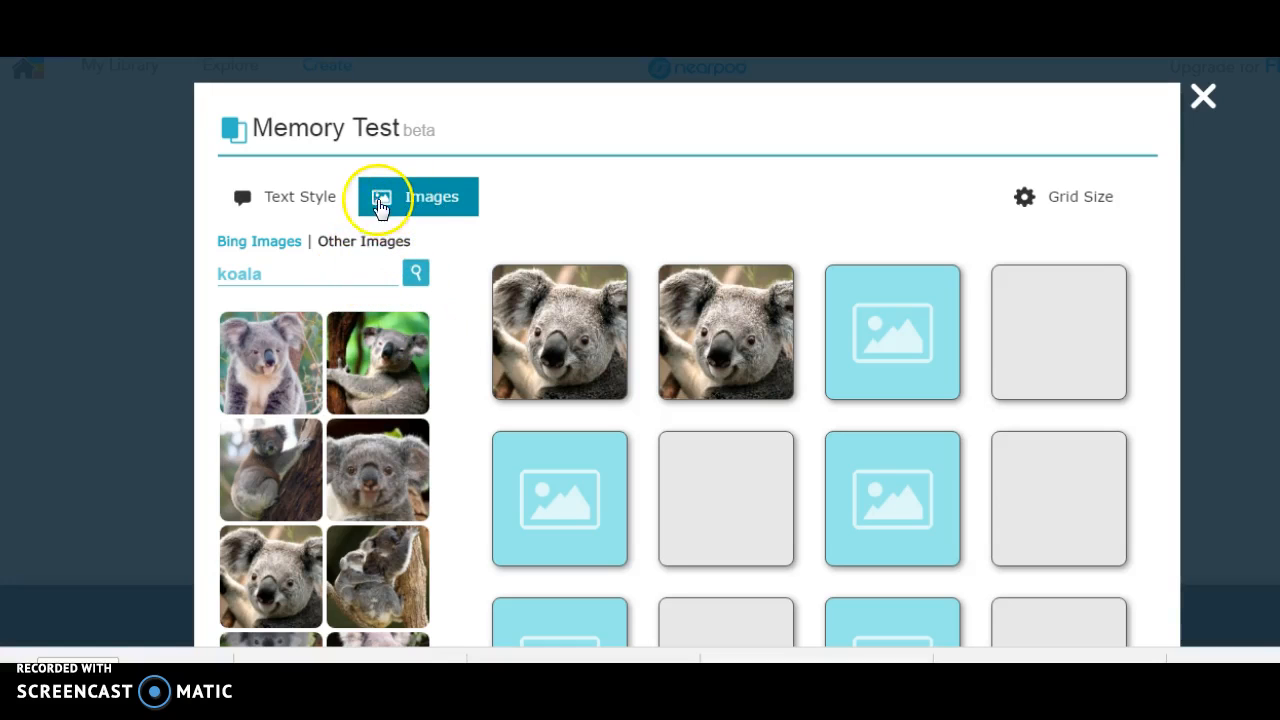
# Step: Apply the light blue text style to the card pair below the koala pair and enter "kangaroo" on it
pyautogui.click(300, 206)
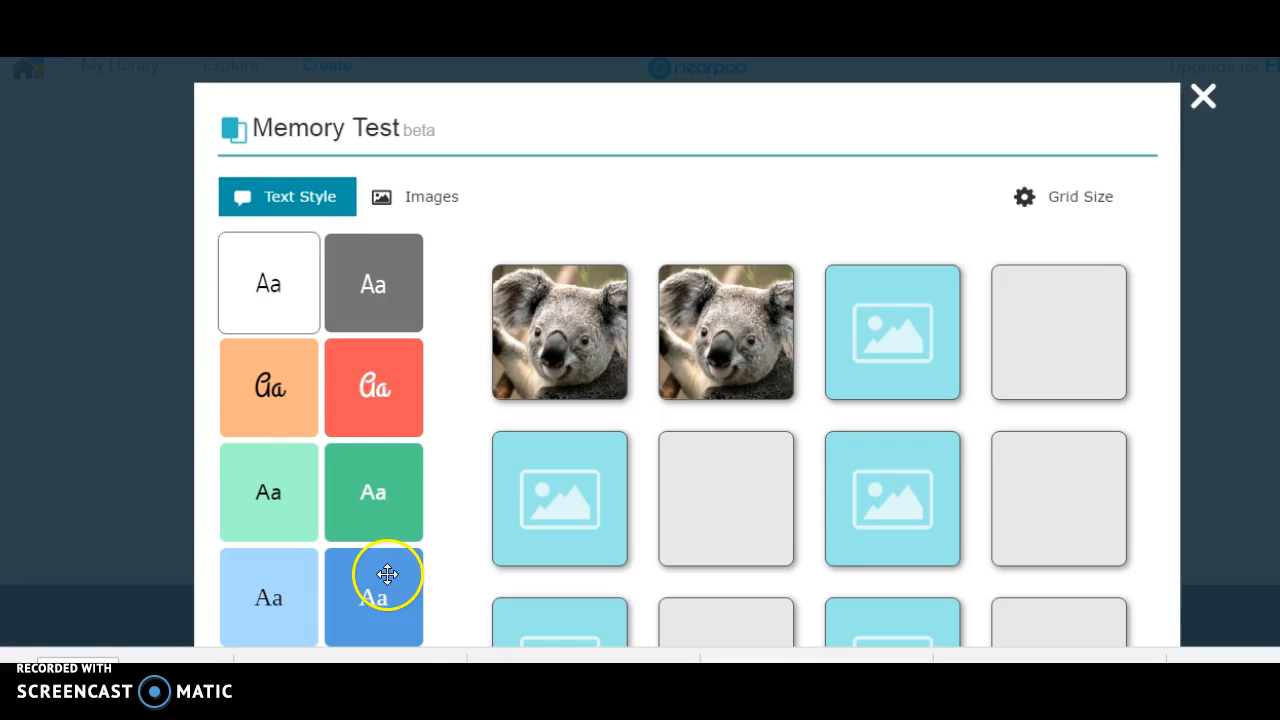
pyautogui.moveTo(272, 612); pyautogui.dragTo(723, 523)
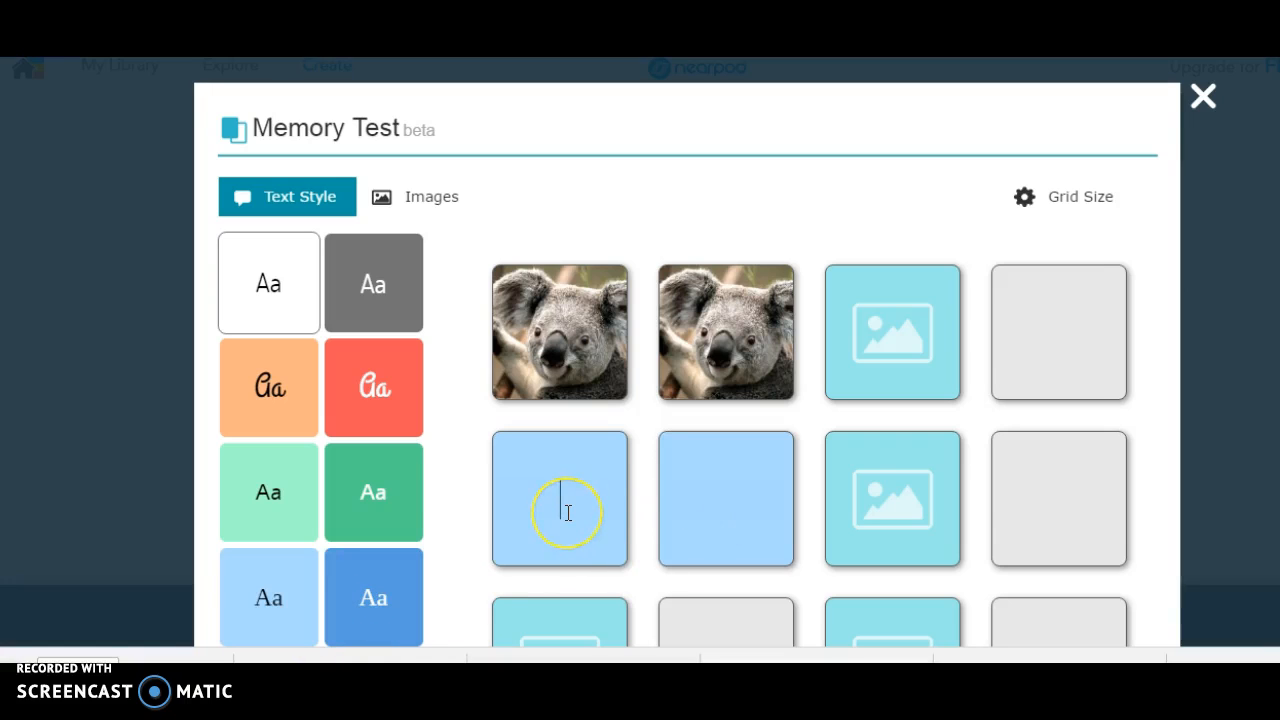
pyautogui.write('kangaroo')
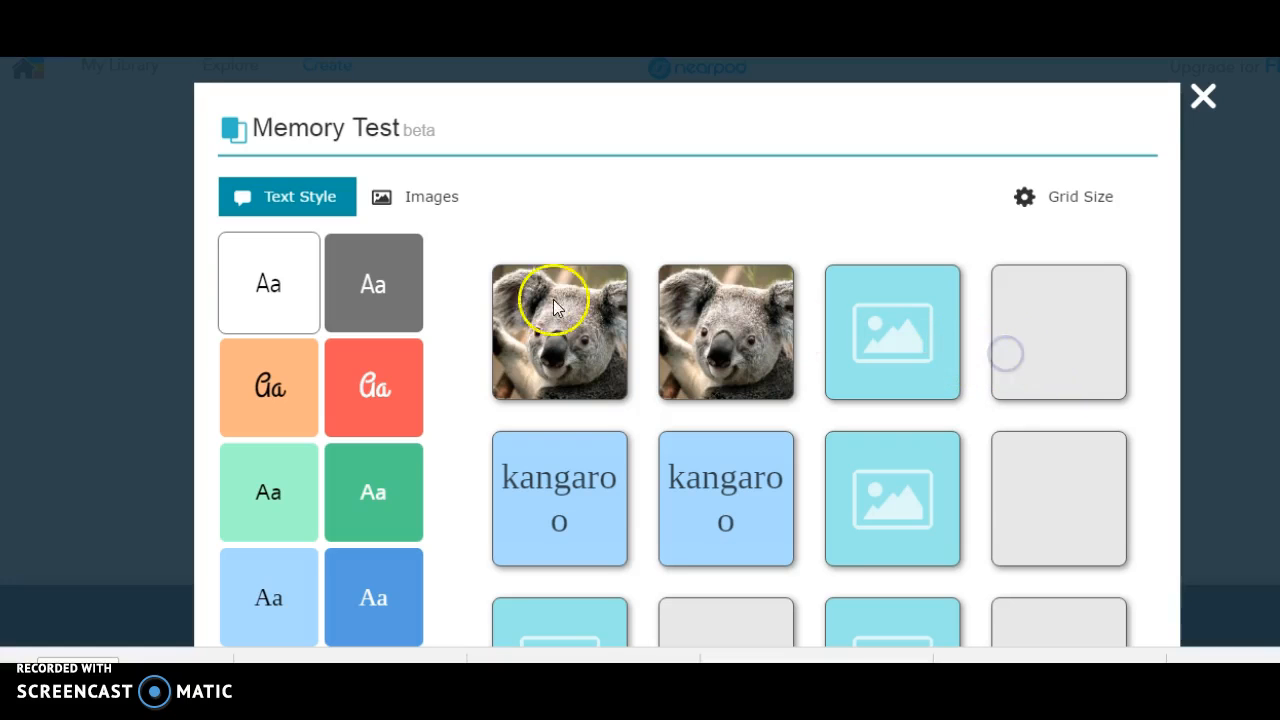
# Step: Search Bing images for "platypus" and place the swimming platypus photo on the empty card pair beside the koalas
pyautogui.click(432, 210)
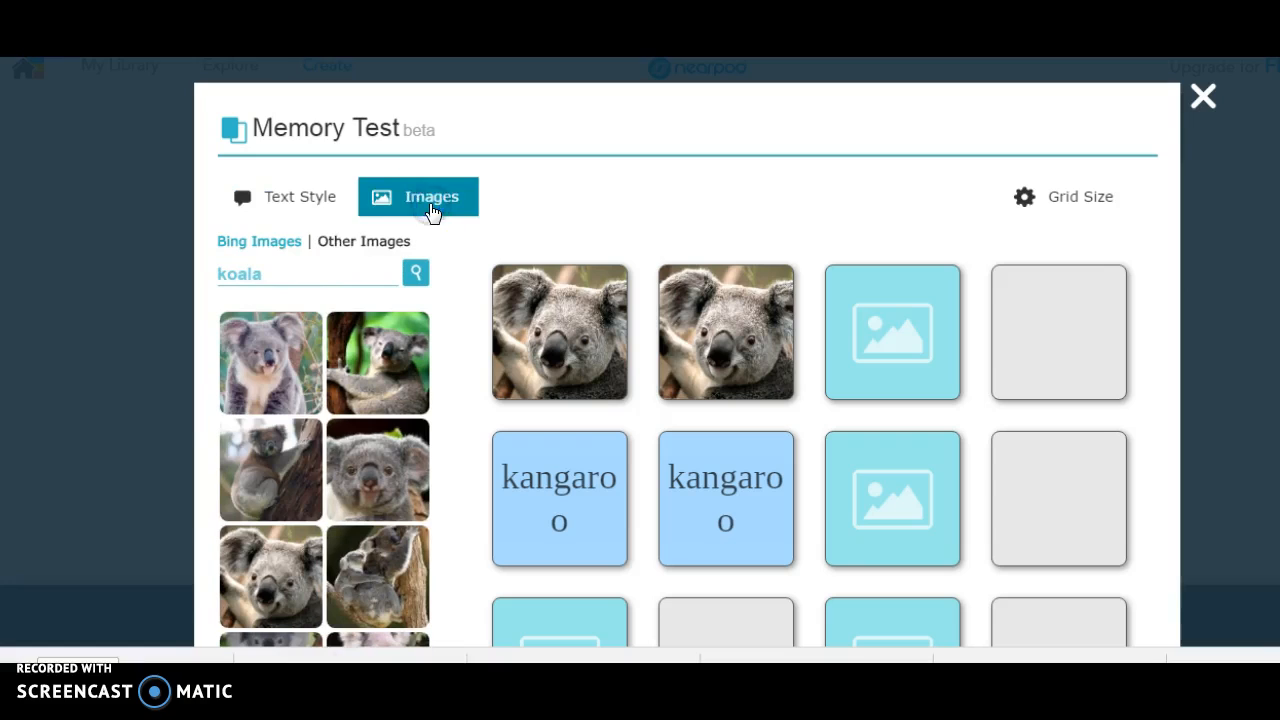
pyautogui.click(274, 271)
pyautogui.moveTo(274, 271); pyautogui.dragTo(220, 272)
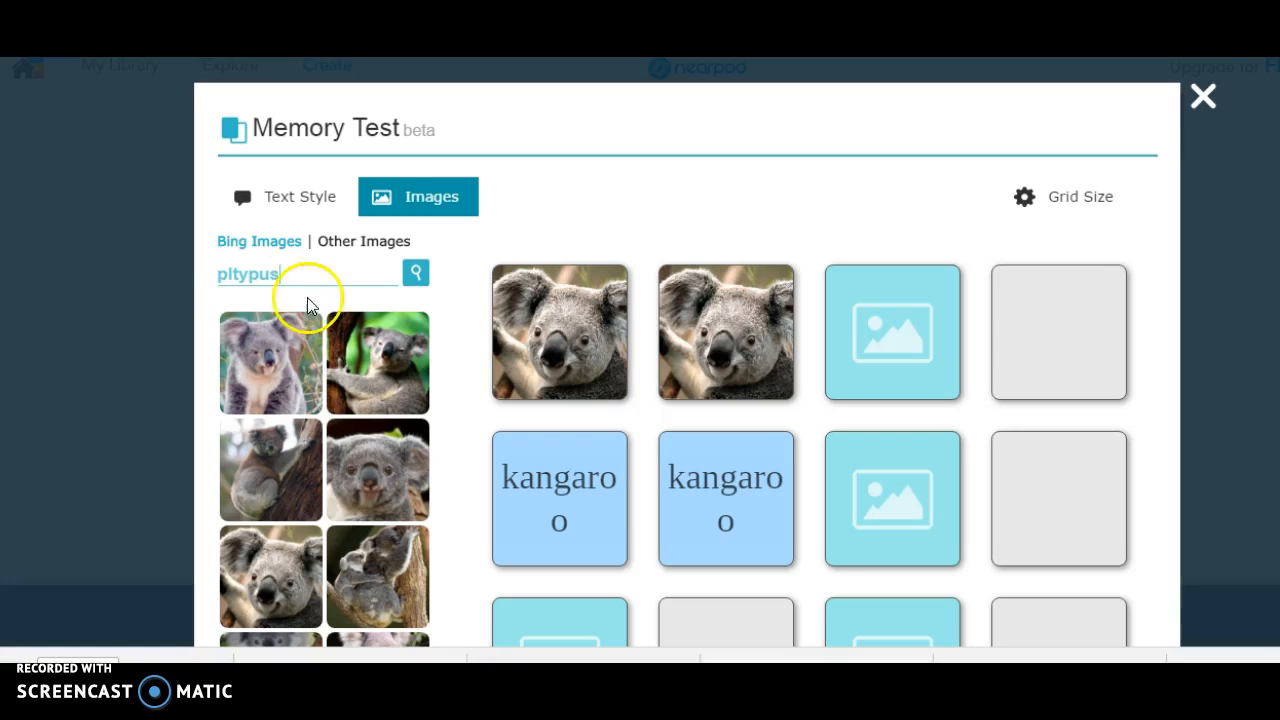
pyautogui.click(235, 273)
pyautogui.write('a')
pyautogui.click(411, 275)
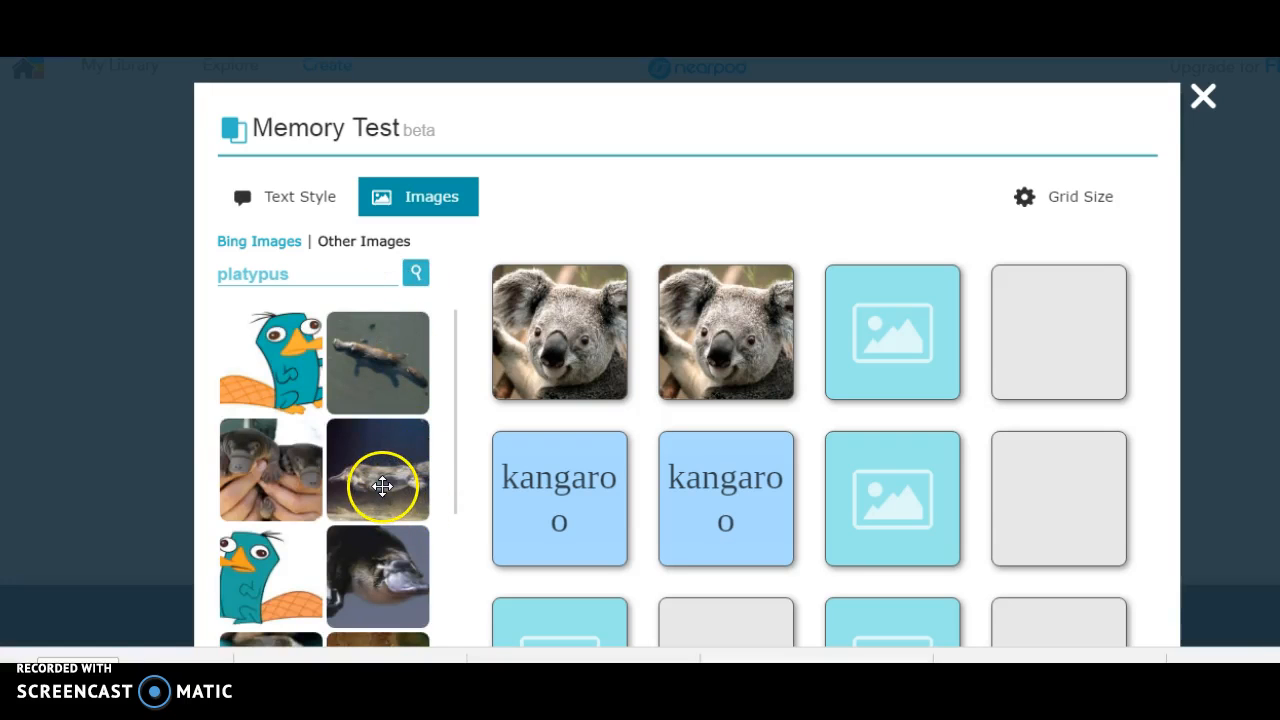
pyautogui.moveTo(382, 486); pyautogui.dragTo(1050, 364)
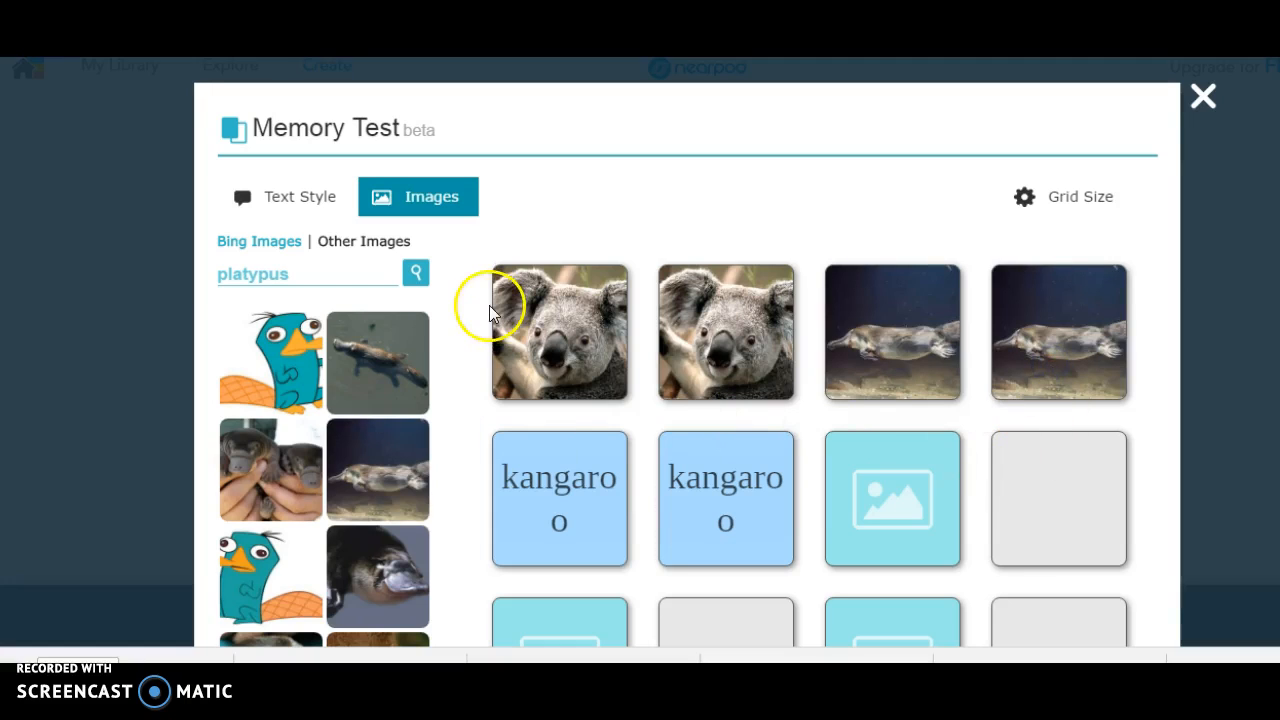
# Step: Turn on the final question option for the Memory Test and try to proceed to it
pyautogui.moveTo(320, 277); pyautogui.dragTo(209, 276)
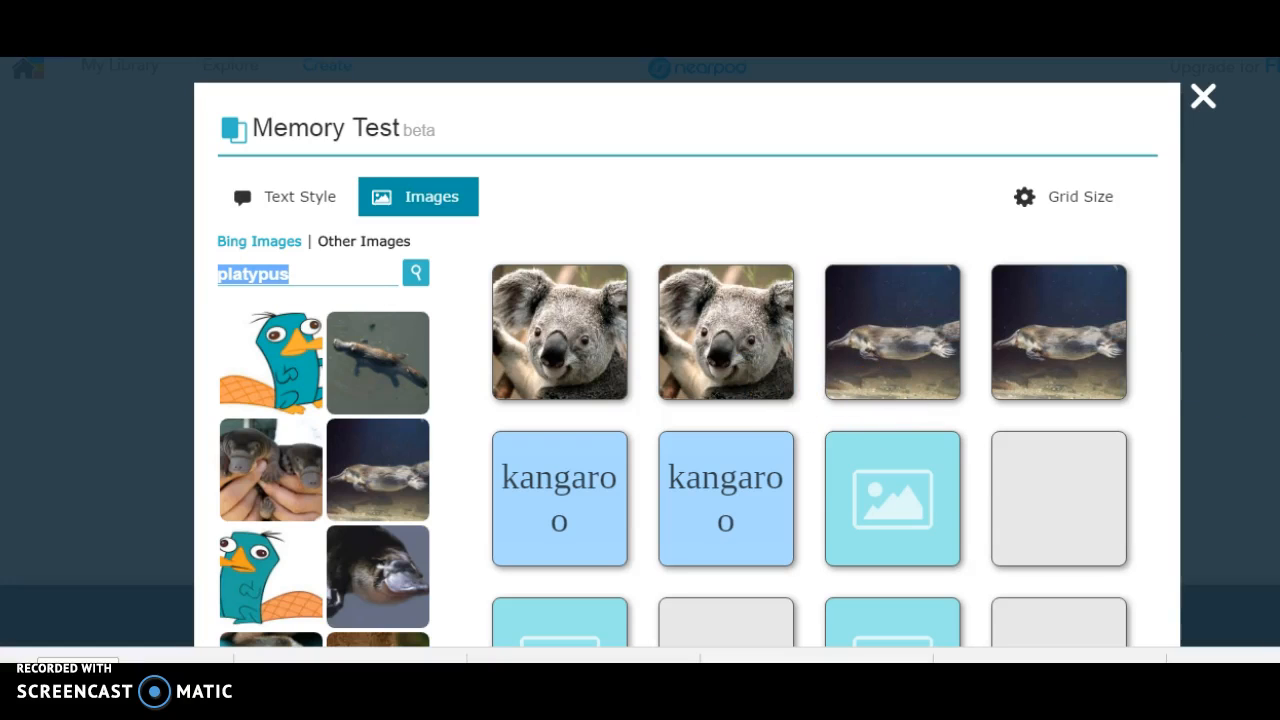
pyautogui.scroll(-1, 687, 352)
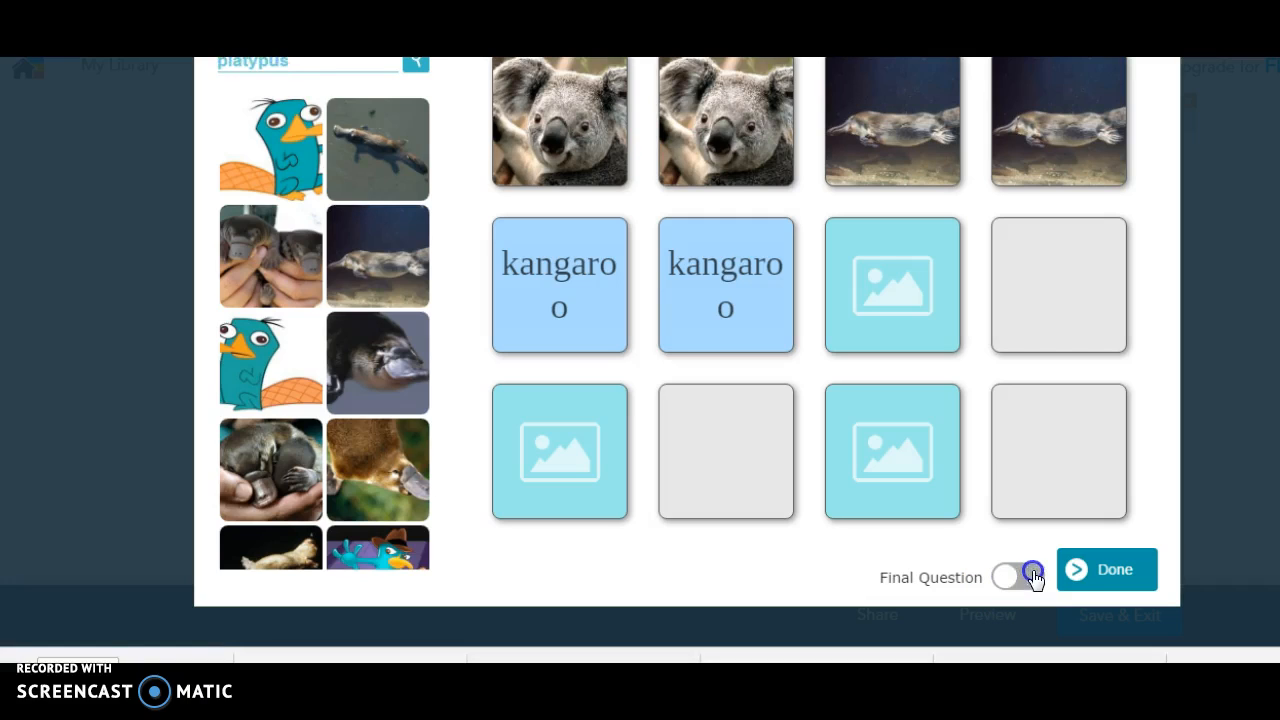
pyautogui.click(1035, 577)
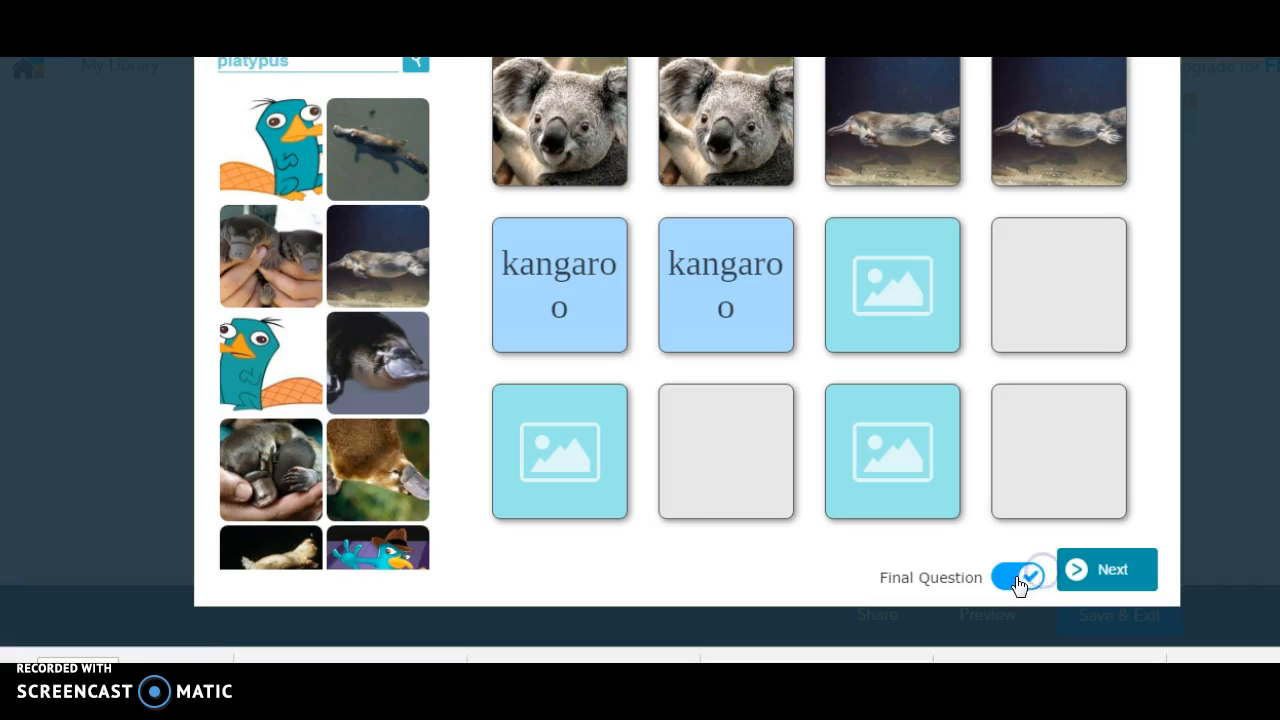
pyautogui.click(1091, 574)
pyautogui.click(684, 240)
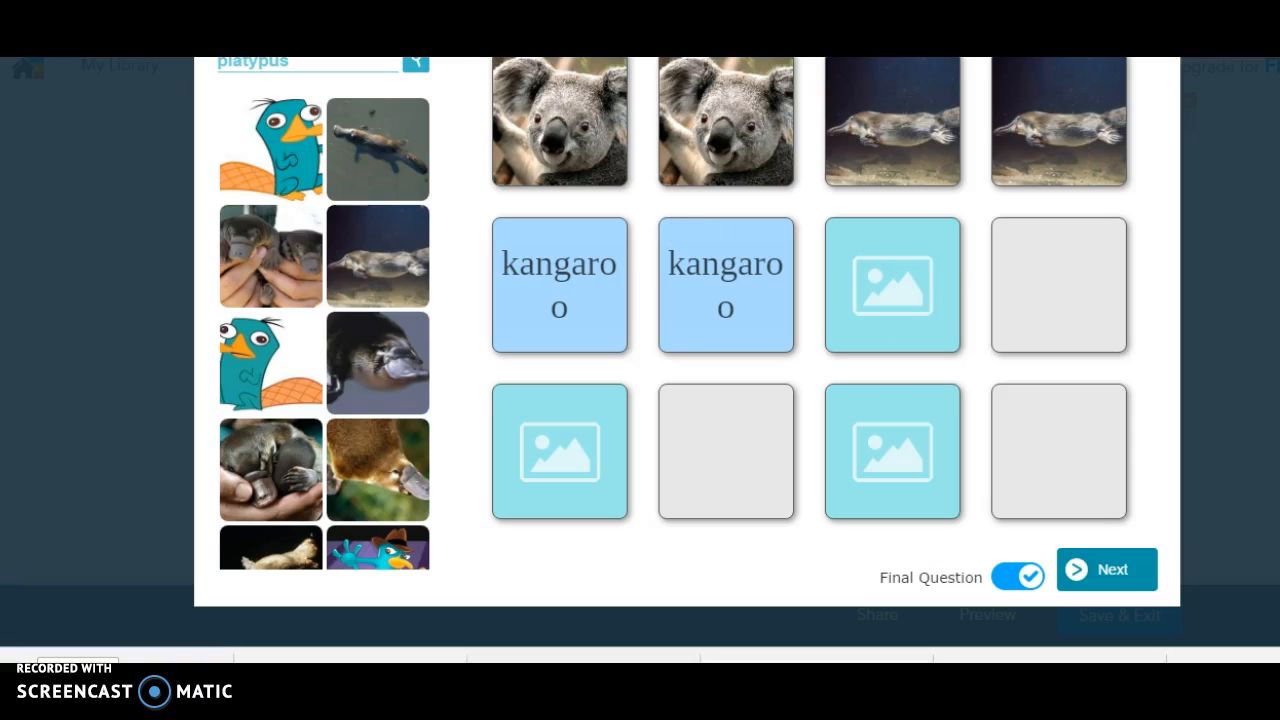
pyautogui.scroll(1, 688, 345)
pyautogui.scroll(-1, 688, 345)
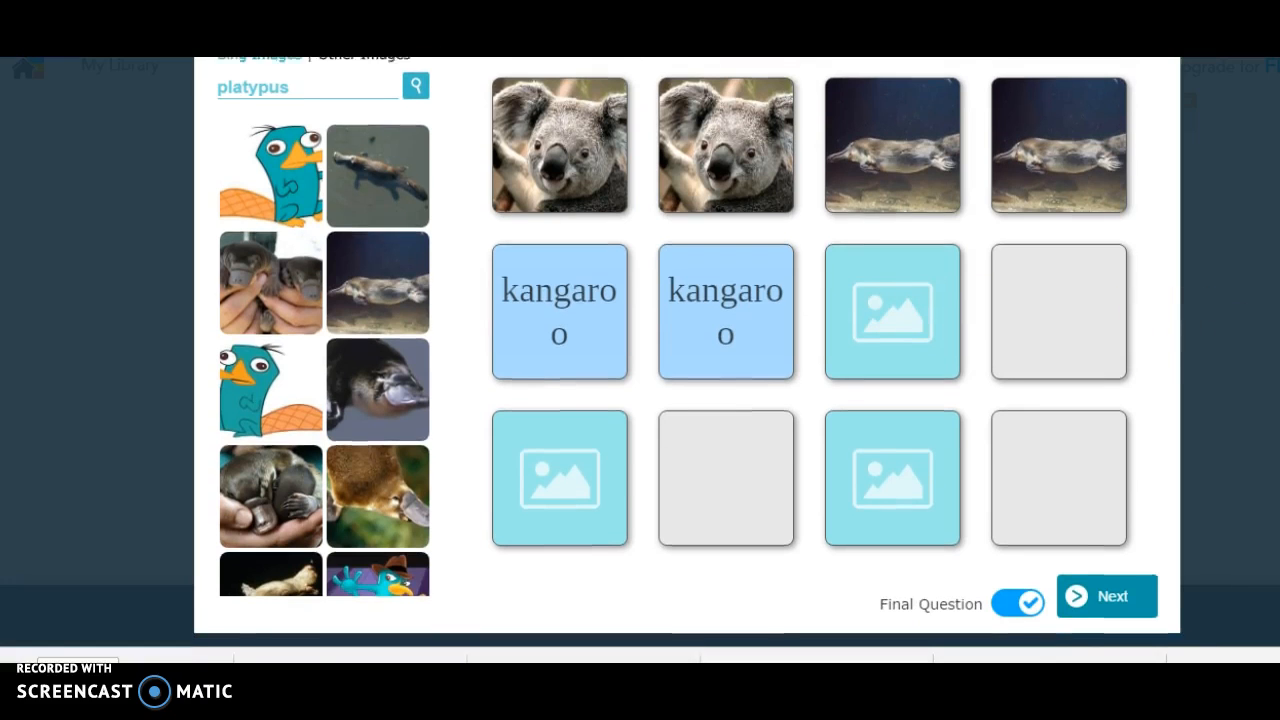
# Step: Search Bing images for "australia" and place the Australian flag on the card pair below the platypus
pyautogui.scroll(2, 1077, 257)
pyautogui.moveTo(290, 220); pyautogui.dragTo(194, 220)
pyautogui.write('australia')
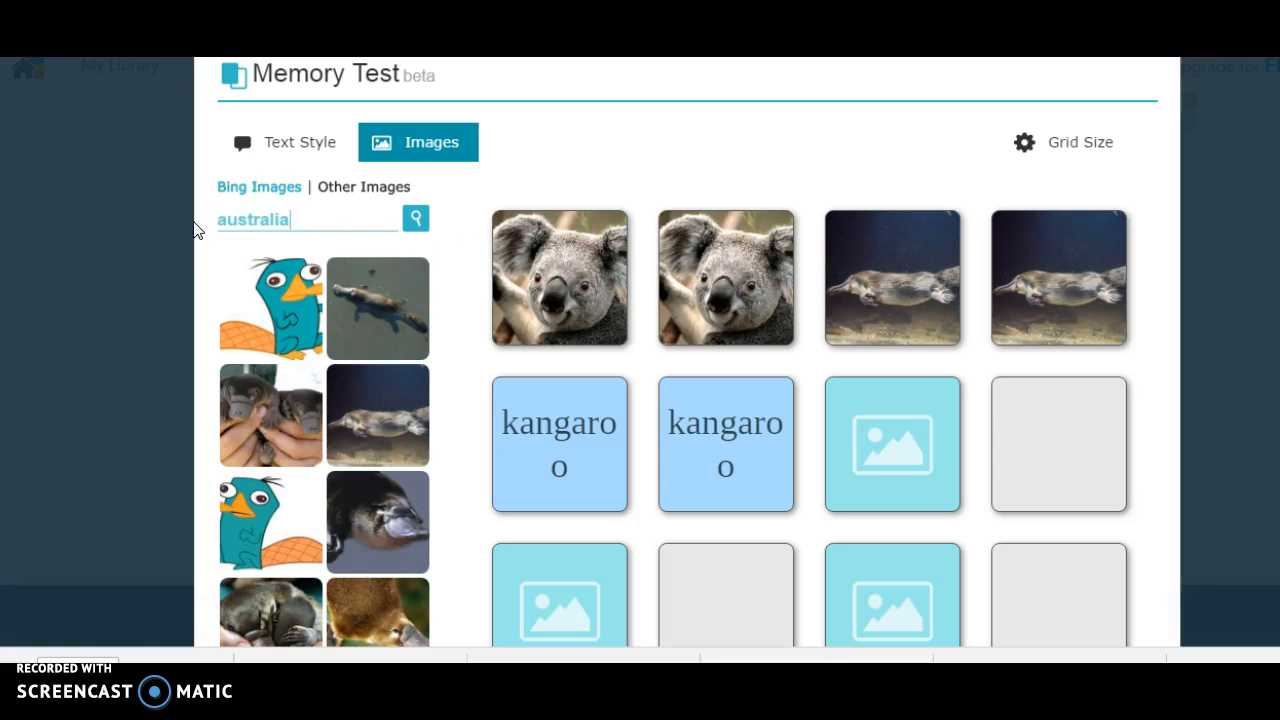
pyautogui.press('Return')
pyautogui.moveTo(266, 469); pyautogui.dragTo(1062, 451)
# Step: Try the relief map of Australia on the card pair below the flags, and replace it with the coloured states map
pyautogui.scroll(-3, 1186, 434)
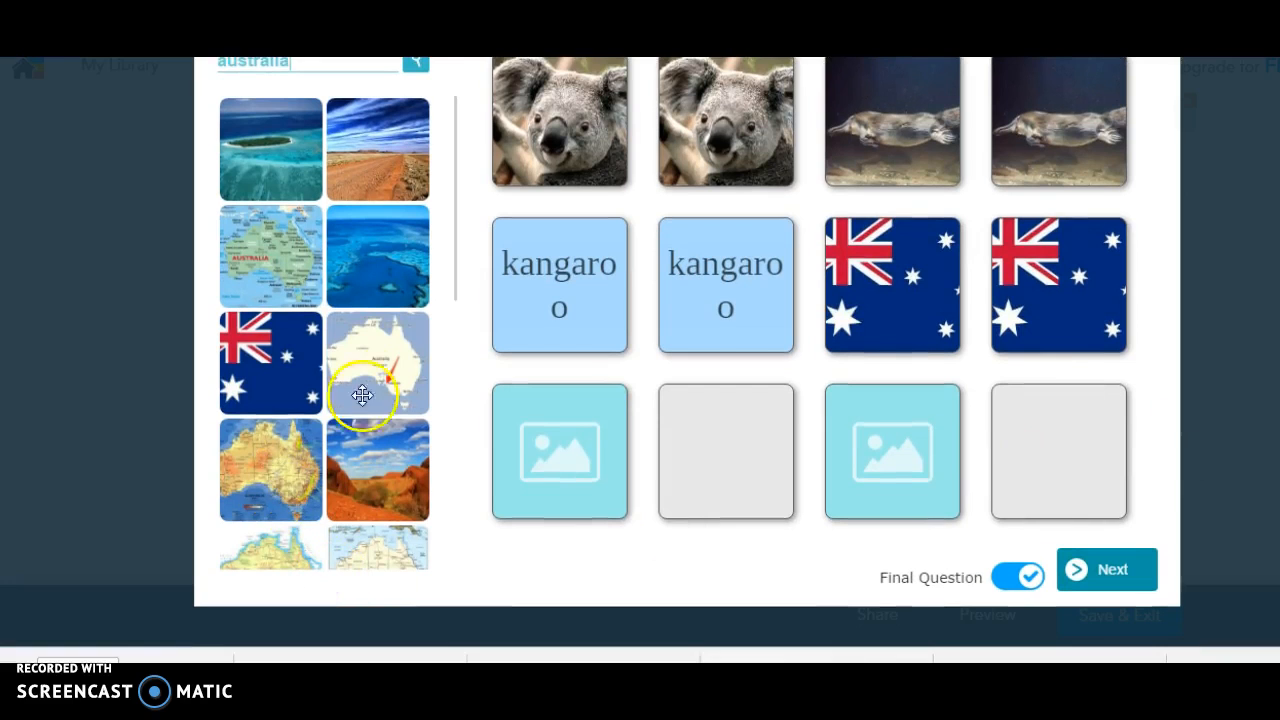
pyautogui.moveTo(300, 462); pyautogui.dragTo(1046, 475)
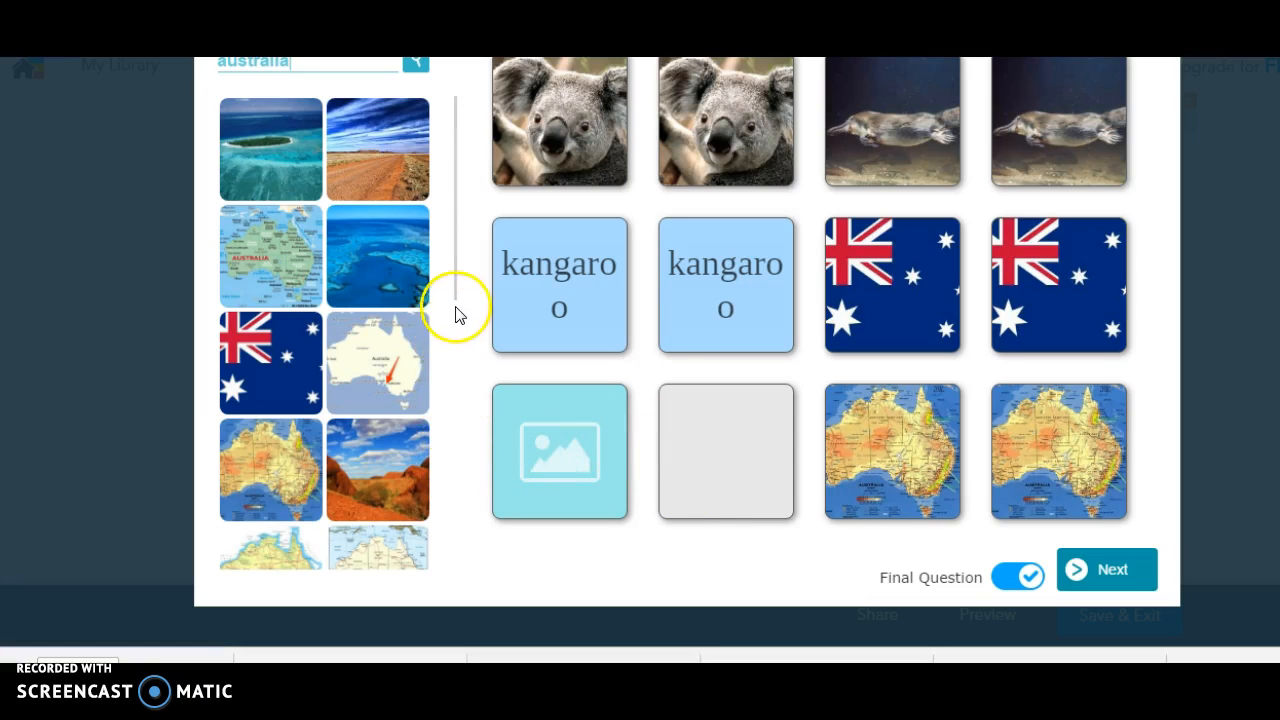
pyautogui.moveTo(454, 297); pyautogui.dragTo(447, 597)
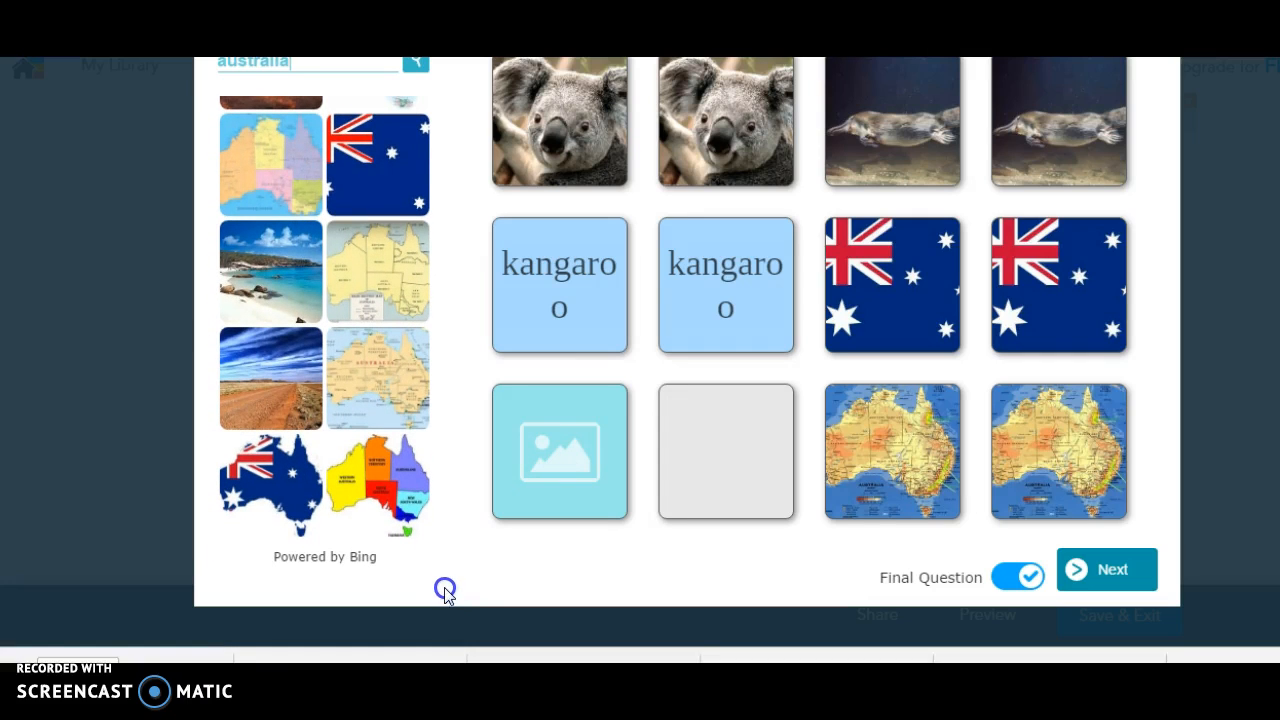
pyautogui.moveTo(398, 485); pyautogui.dragTo(928, 448)
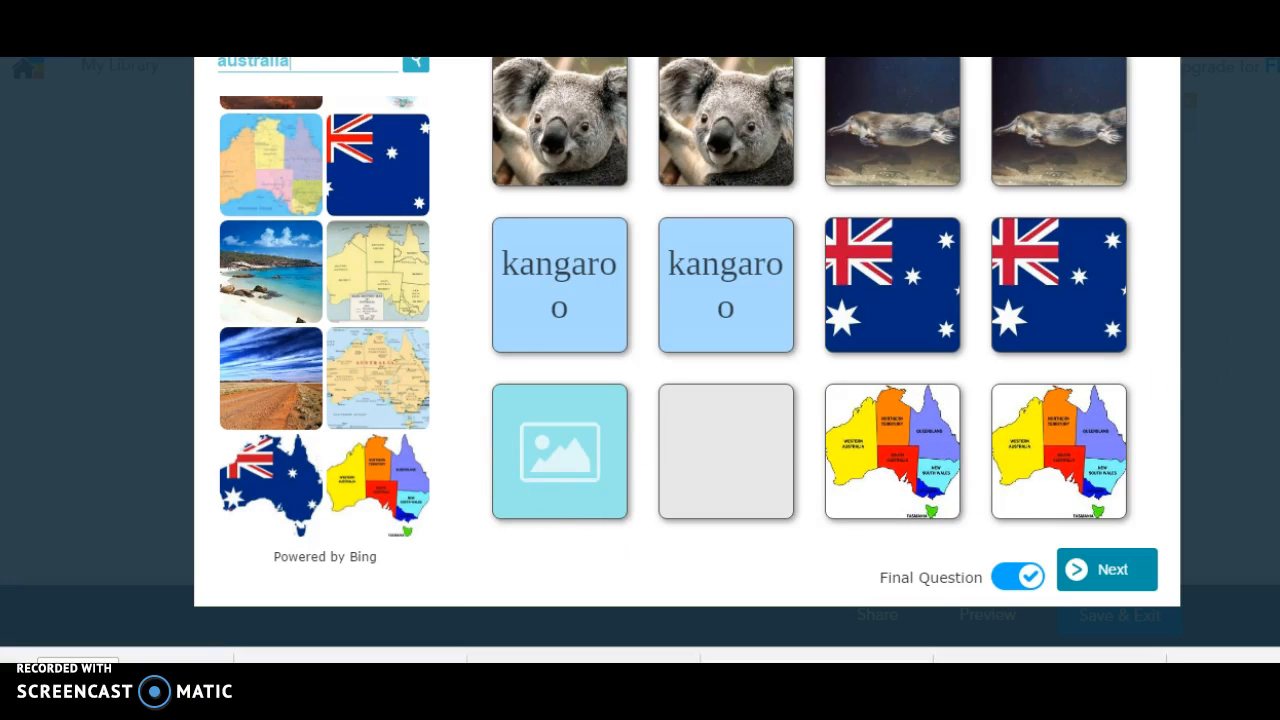
# Step: Search Bing images for "great barrier reef" and place the sea turtle reef photo on the last empty card pair
pyautogui.scroll(3, 688, 350)
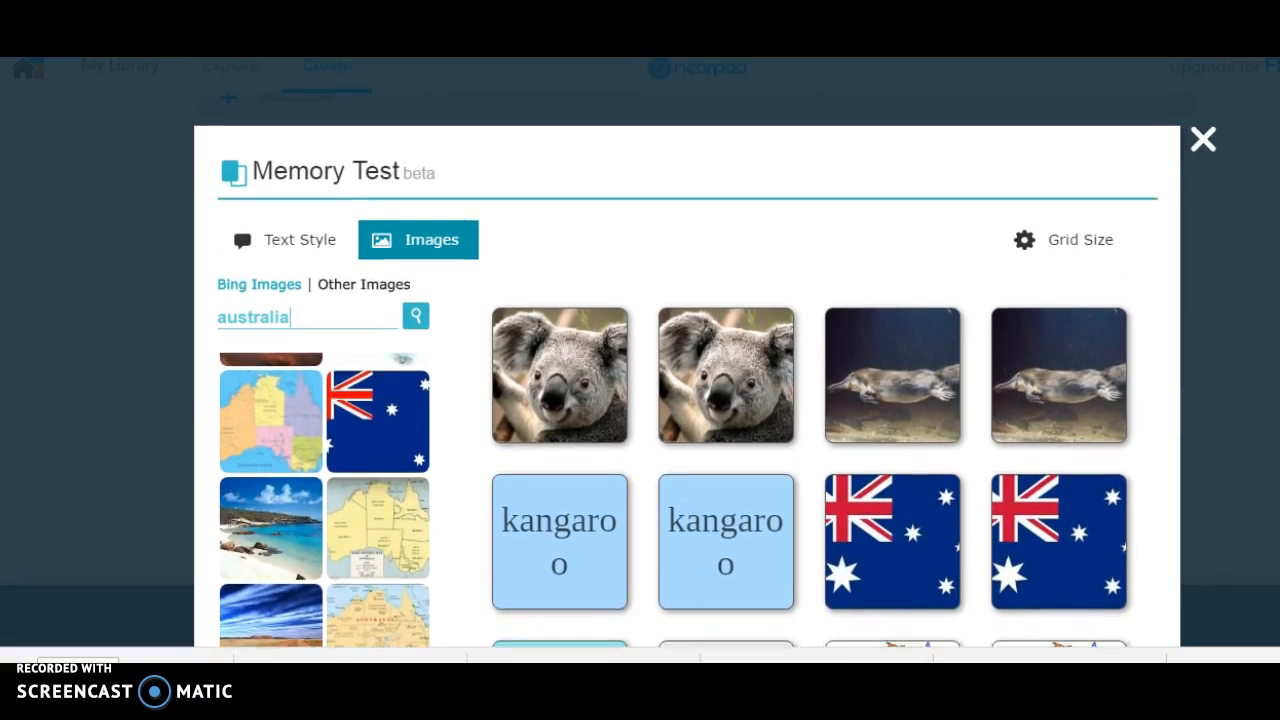
pyautogui.moveTo(303, 327); pyautogui.dragTo(212, 328)
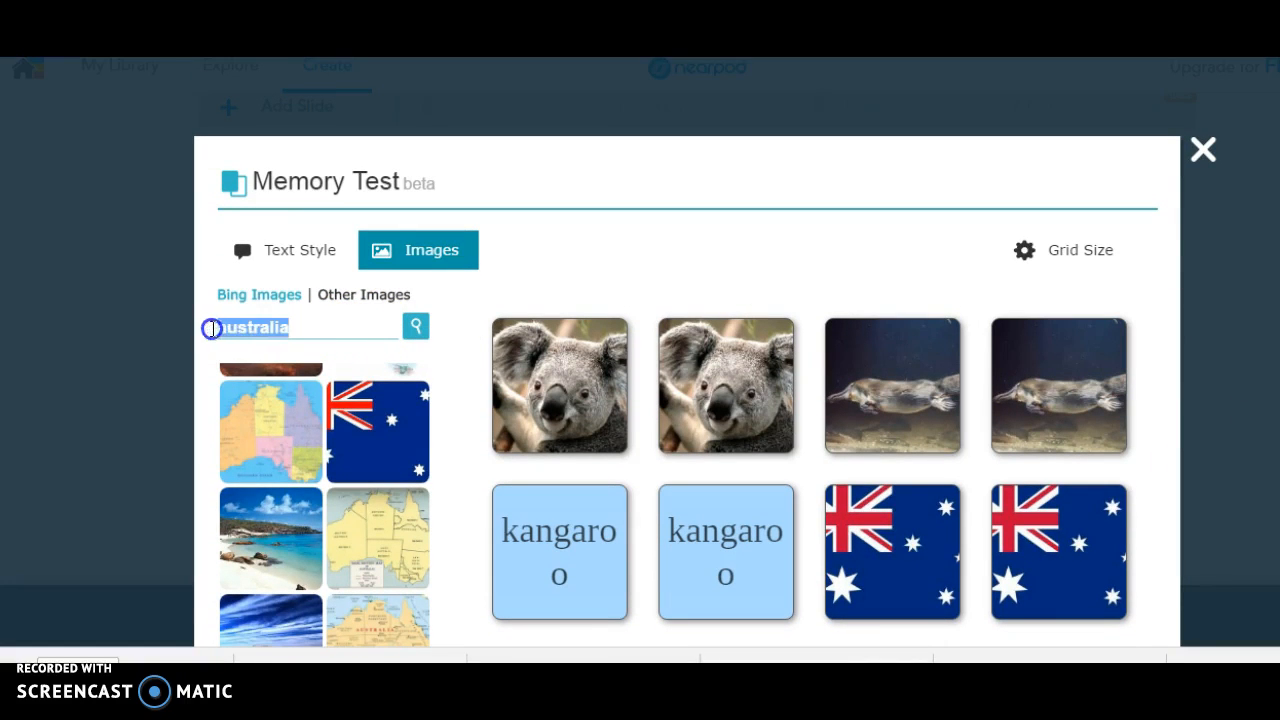
pyautogui.write('great barrier reef')
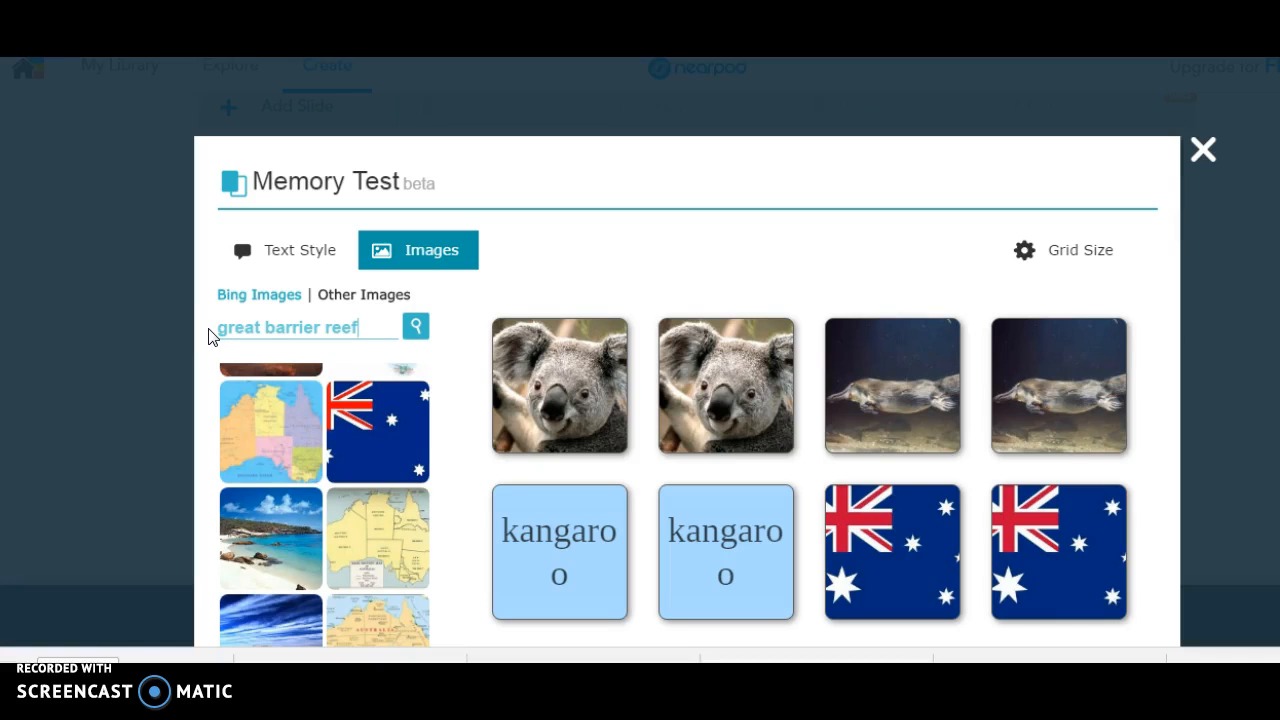
pyautogui.press('Return')
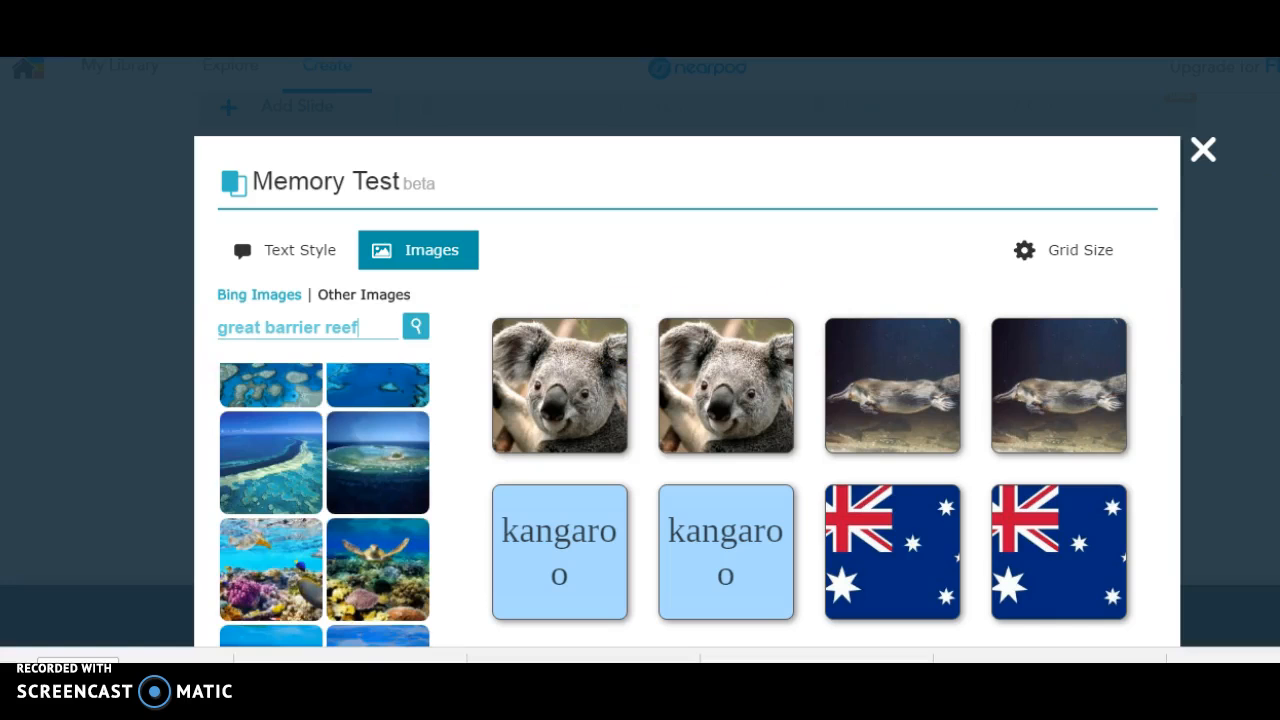
pyautogui.scroll(-5, 631, 300)
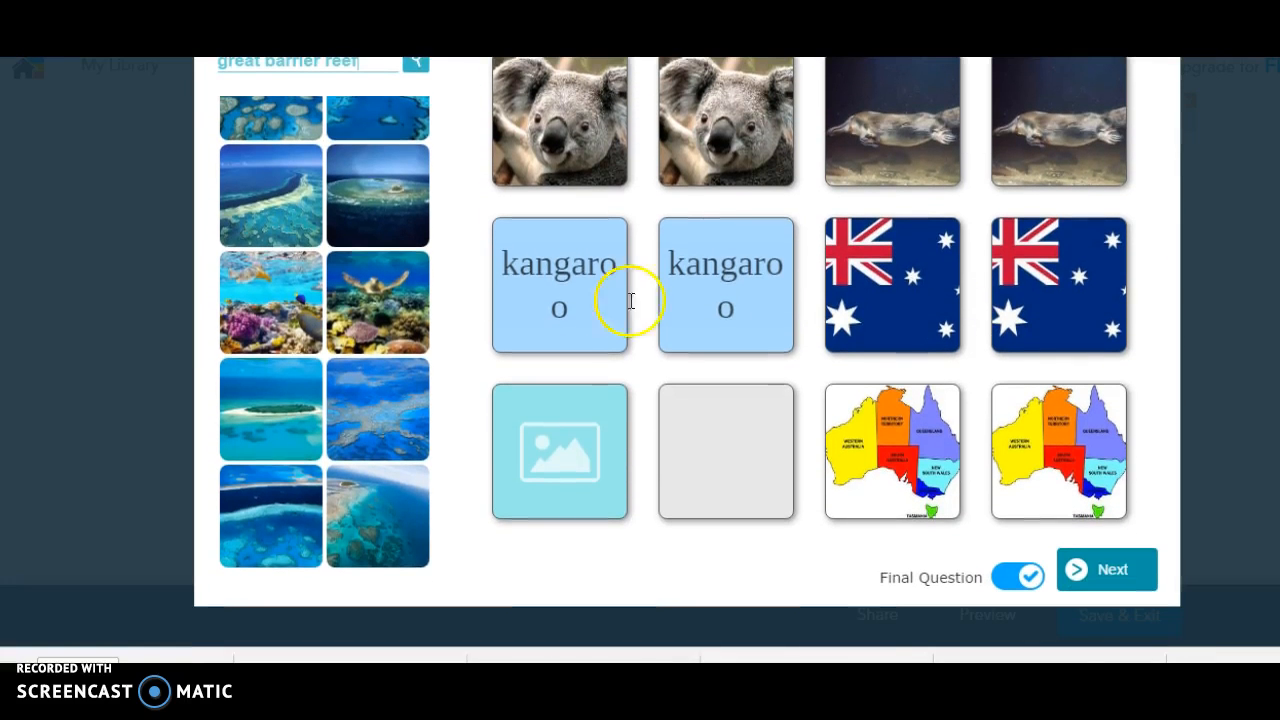
pyautogui.moveTo(408, 282); pyautogui.dragTo(729, 470)
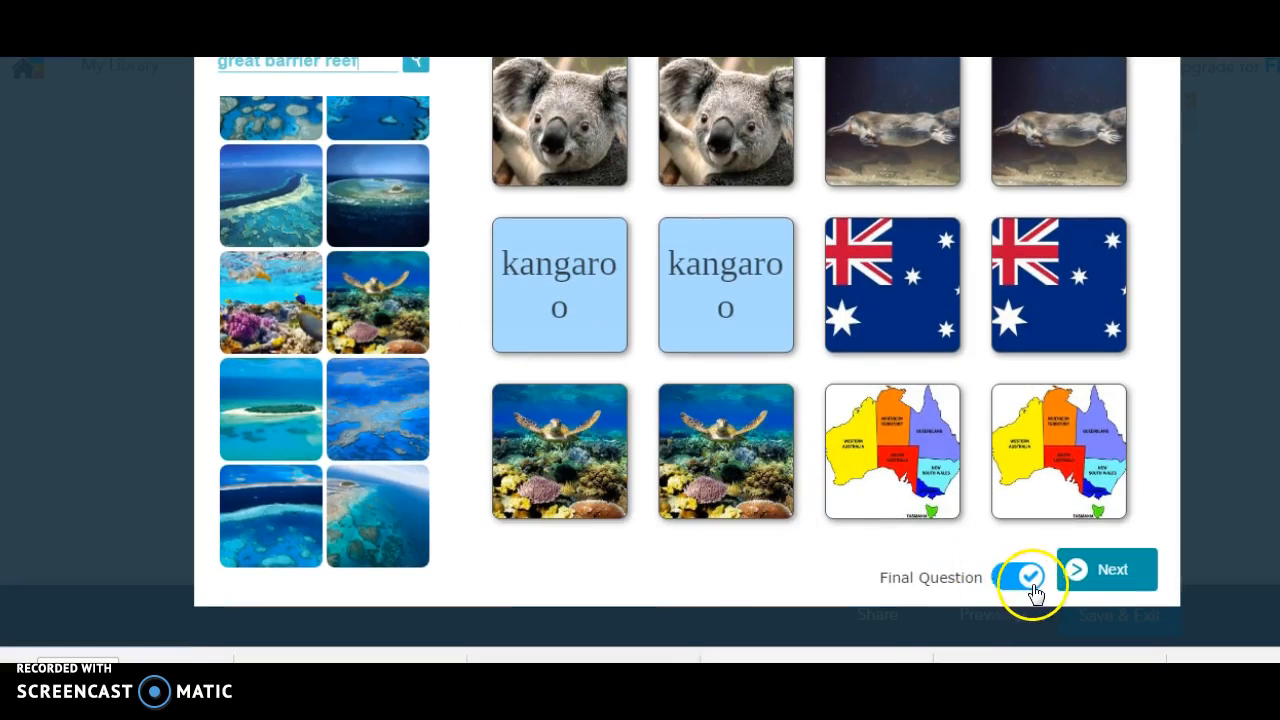
# Step: Add the final question "which animal lives on the land and the sea?" with the platypus as the right answer, and finish the Memory Test
pyautogui.click(1107, 575)
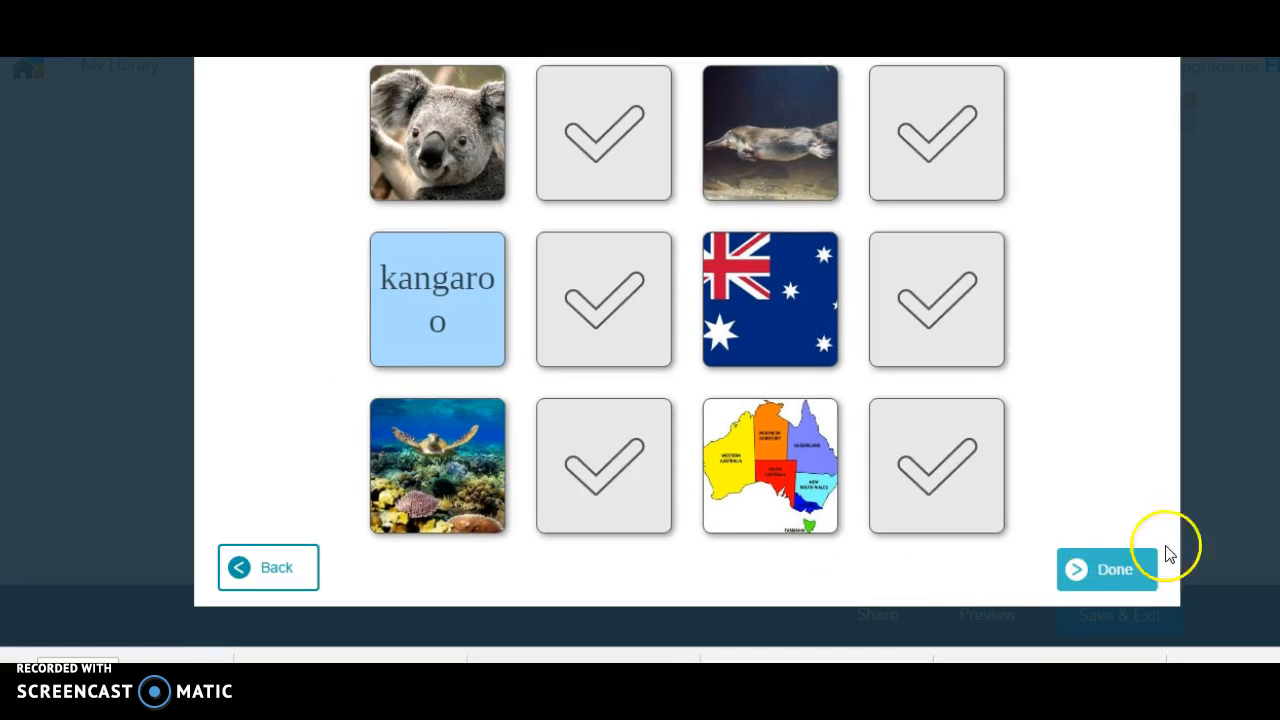
pyautogui.scroll(3, 497, 347)
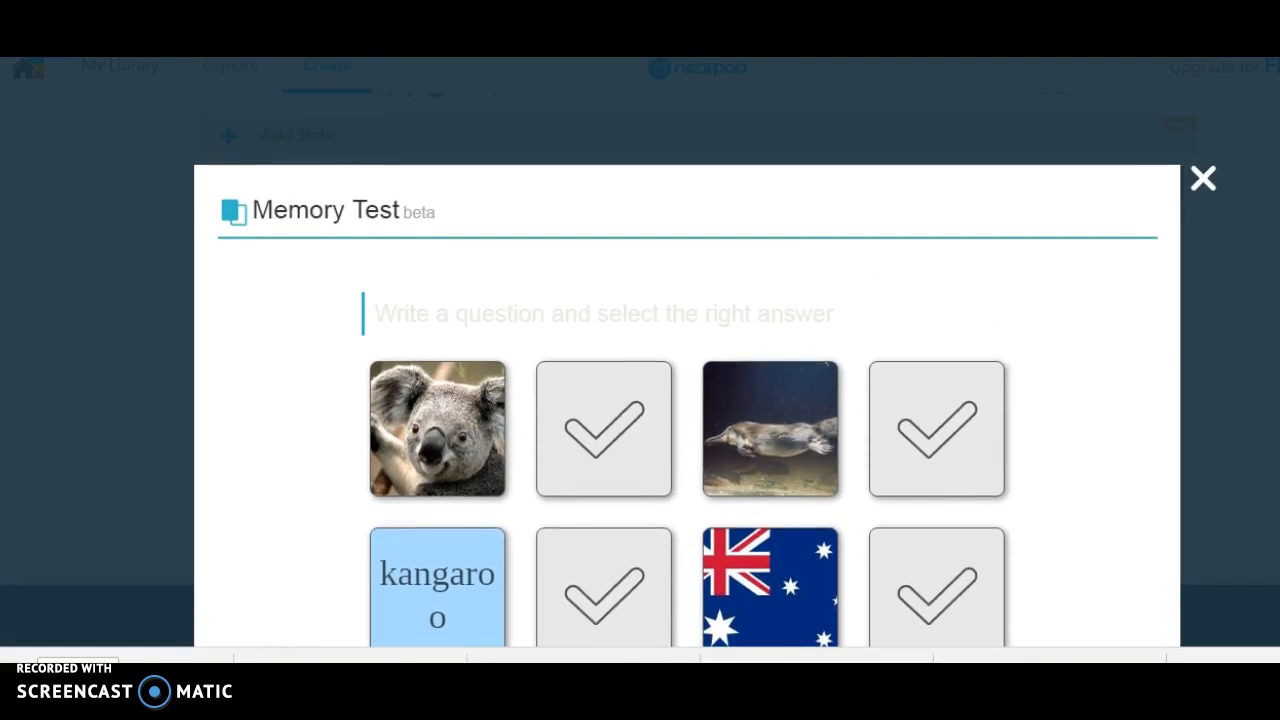
pyautogui.click(396, 313)
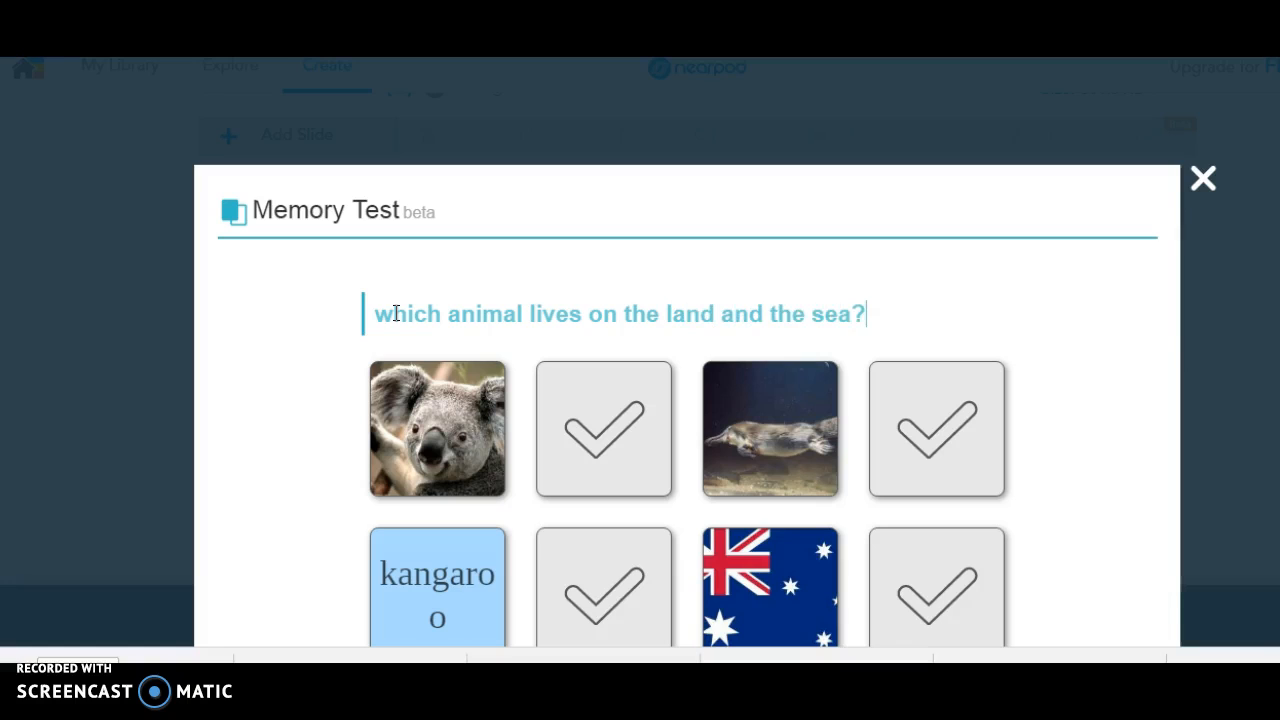
pyautogui.click(927, 434)
pyautogui.scroll(-3, 688, 400)
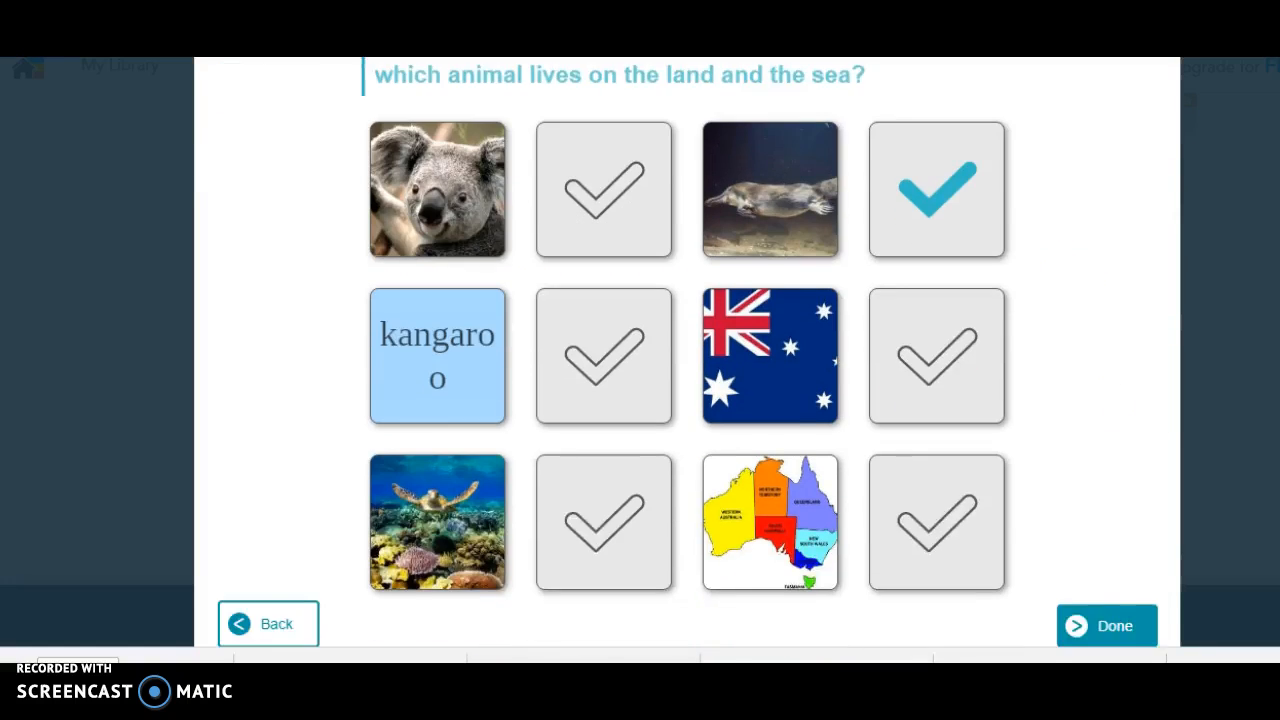
pyautogui.click(1127, 586)
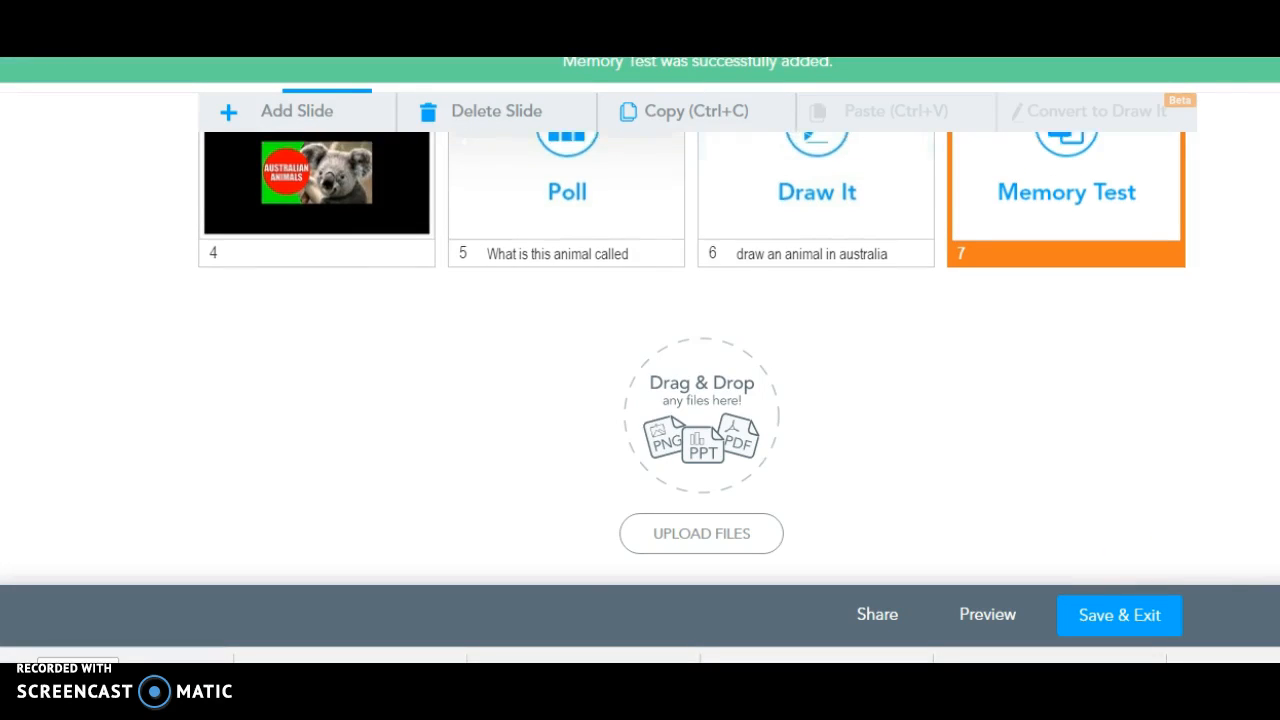
# Step: Review the lesson's slides and open a preview of the Memory Test slide
pyautogui.scroll(4, 690, 330)
pyautogui.scroll(-1, 690, 330)
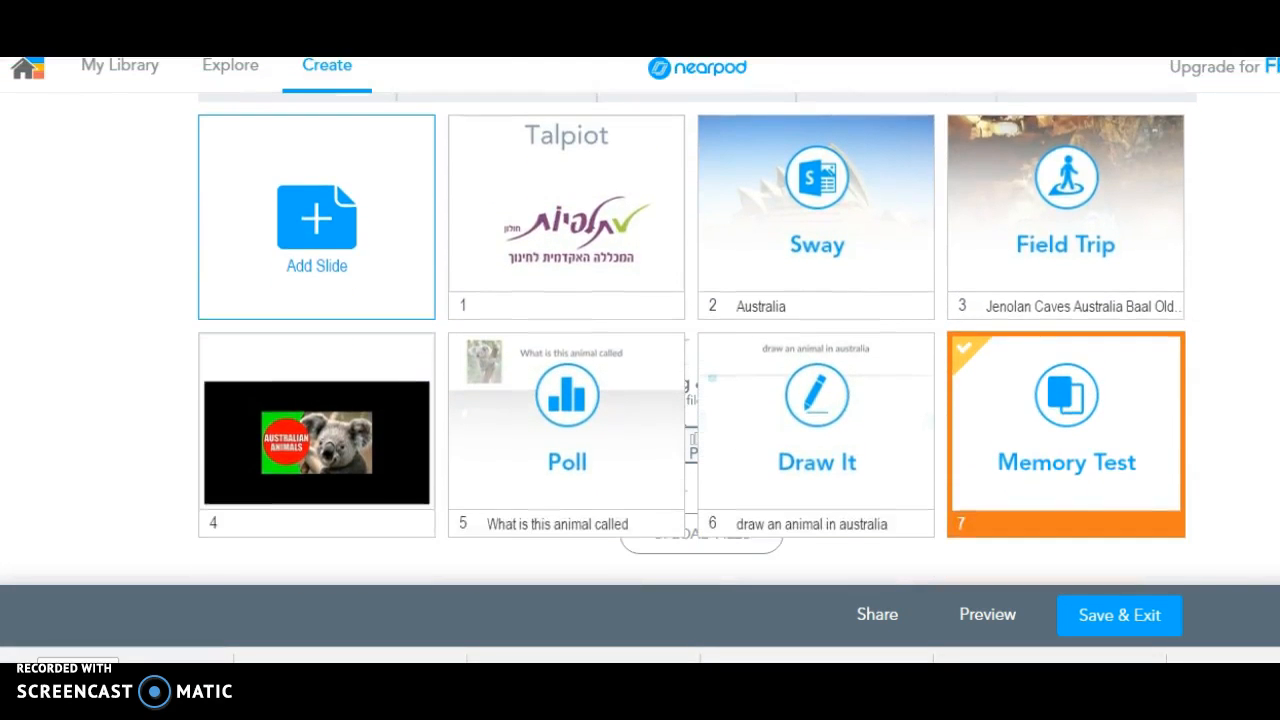
pyautogui.scroll(-2, 690, 330)
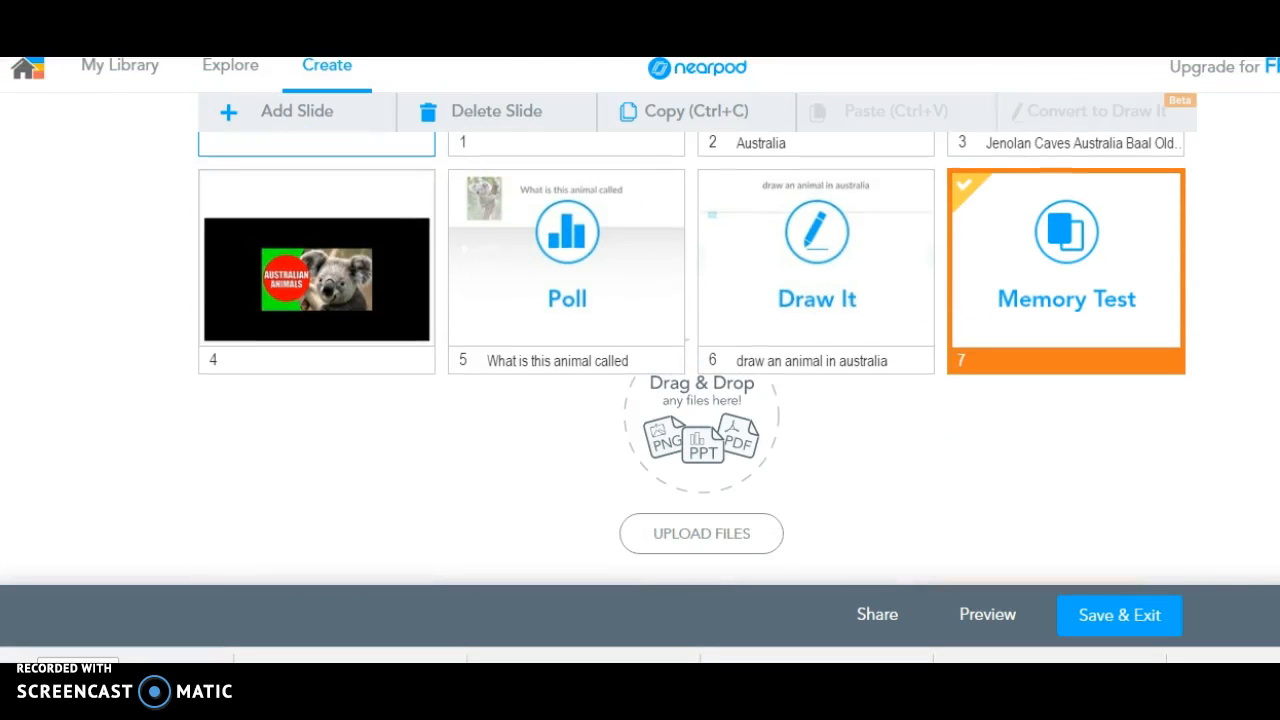
pyautogui.click(991, 618)
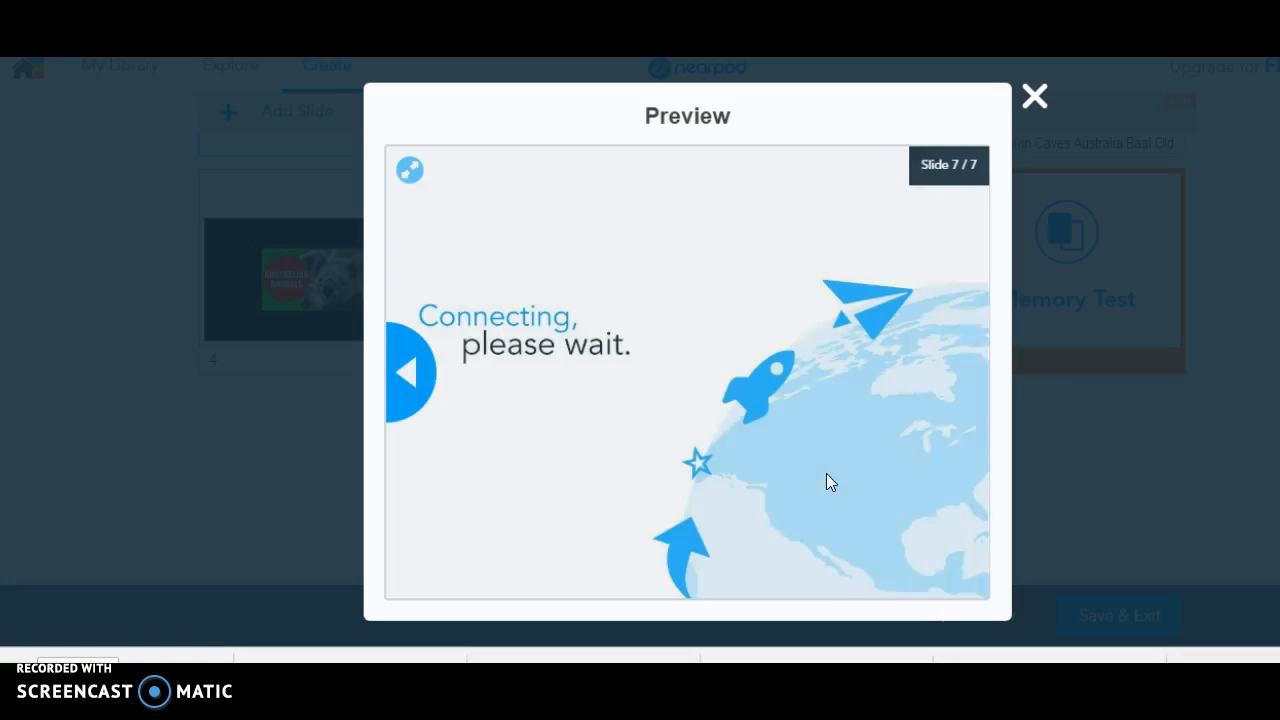
pyautogui.click(835, 463)
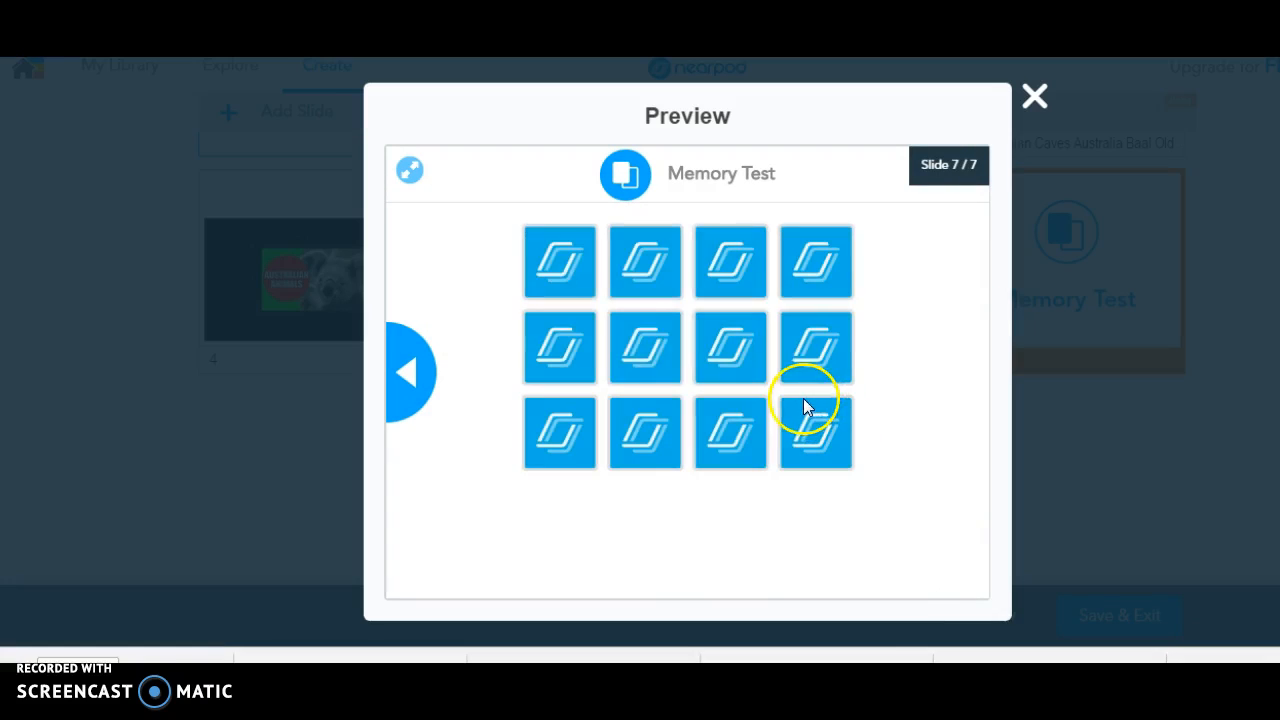
# Step: Play the previewed Memory Test by turning over cards until the two coloured maps of Australia are matched
pyautogui.click(562, 272)
pyautogui.click(634, 278)
pyautogui.click(629, 336)
pyautogui.click(573, 359)
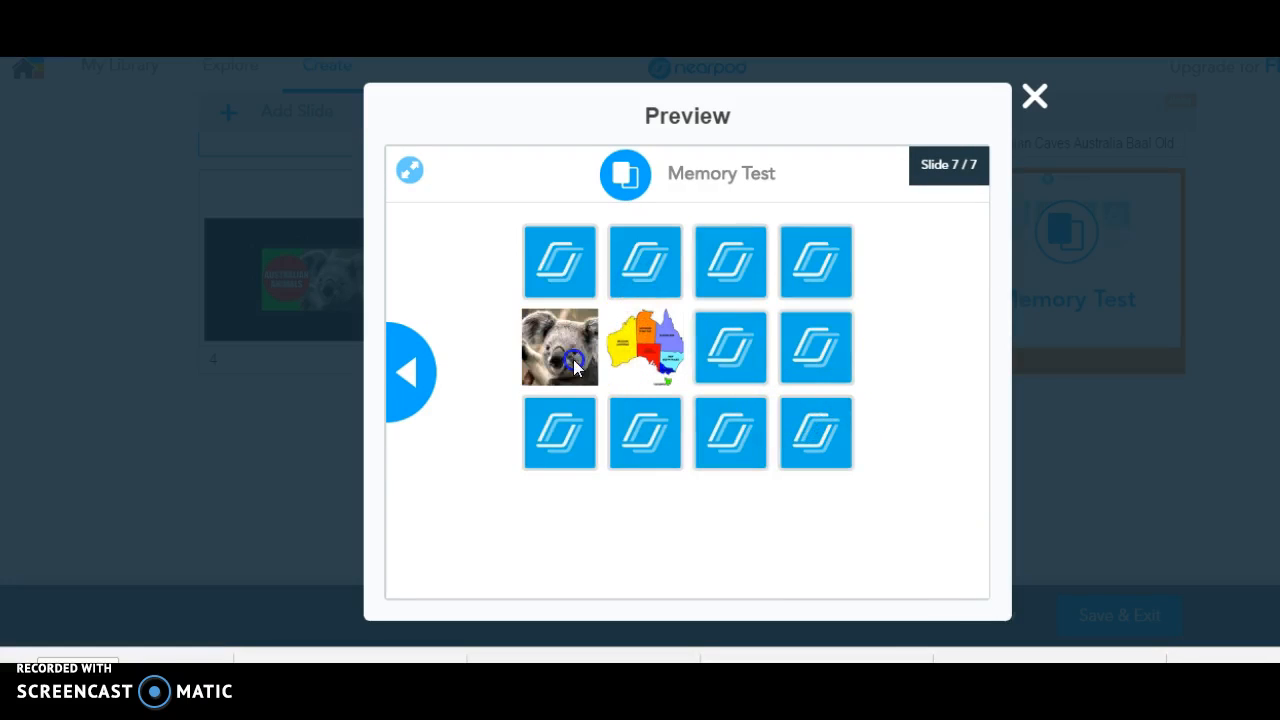
pyautogui.click(645, 446)
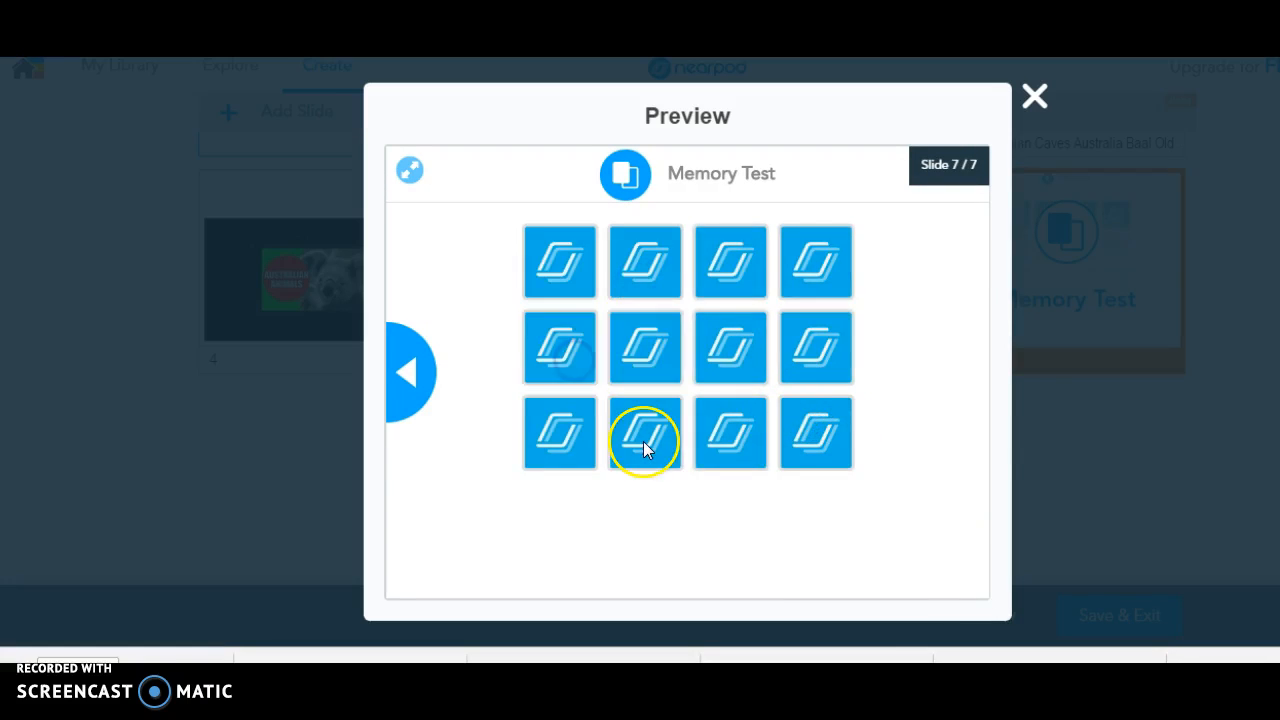
pyautogui.click(646, 346)
# Step: Continue the previewed Memory Test by turning over cards until the two sea turtle reef photos are matched
pyautogui.click(732, 428)
pyautogui.click(576, 296)
pyautogui.click(612, 280)
pyautogui.click(740, 275)
pyautogui.click(816, 268)
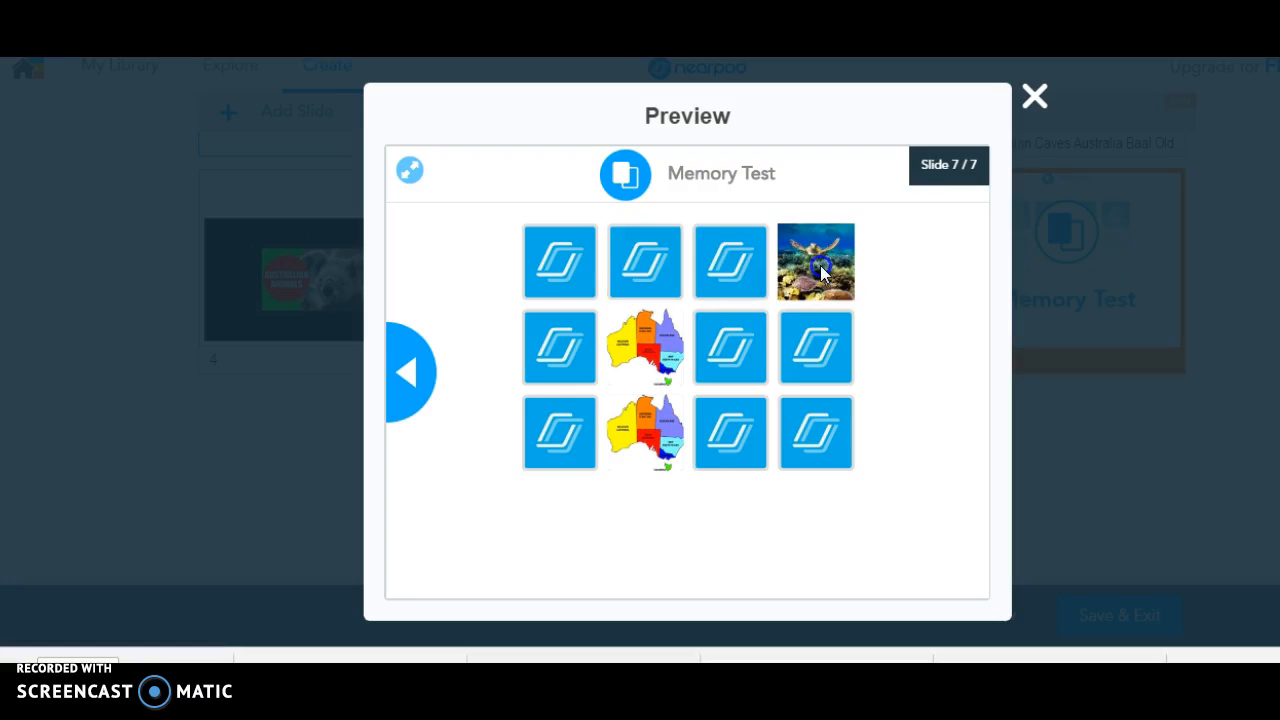
pyautogui.click(653, 272)
# Step: Turn over more cards in the previewed Memory Test and match the two Australian flags
pyautogui.click(802, 349)
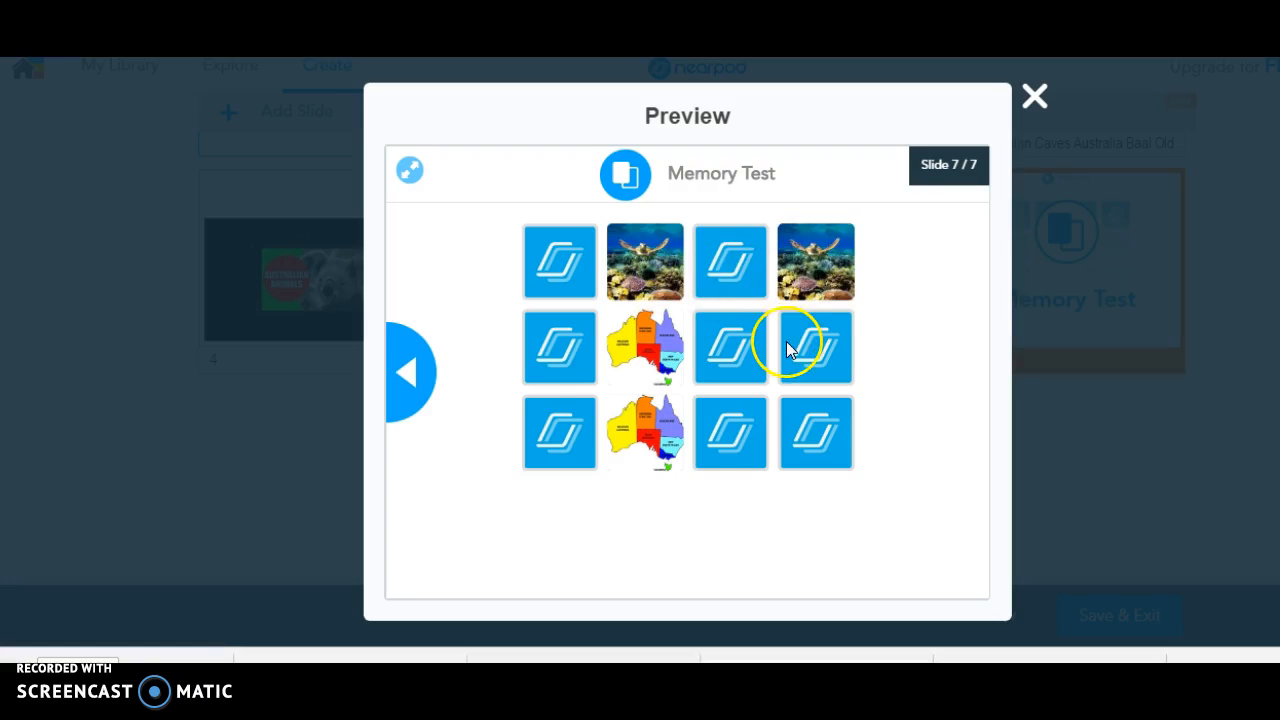
pyautogui.click(737, 349)
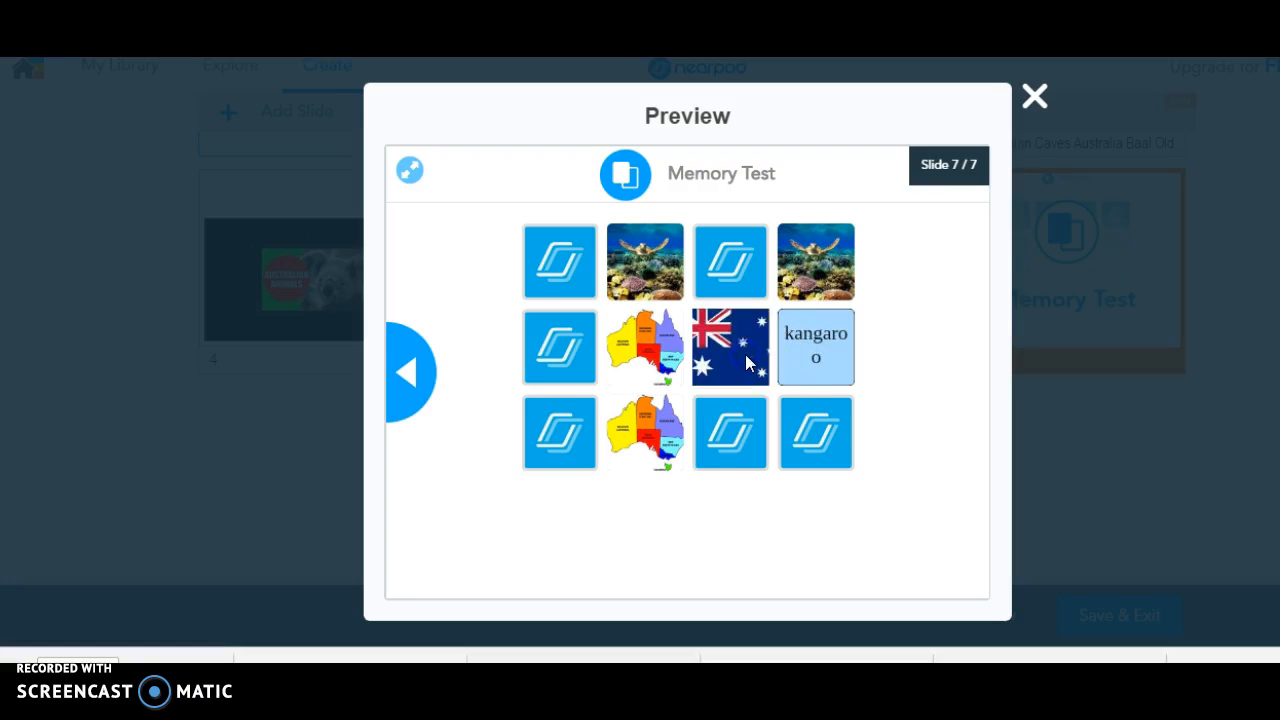
pyautogui.click(580, 277)
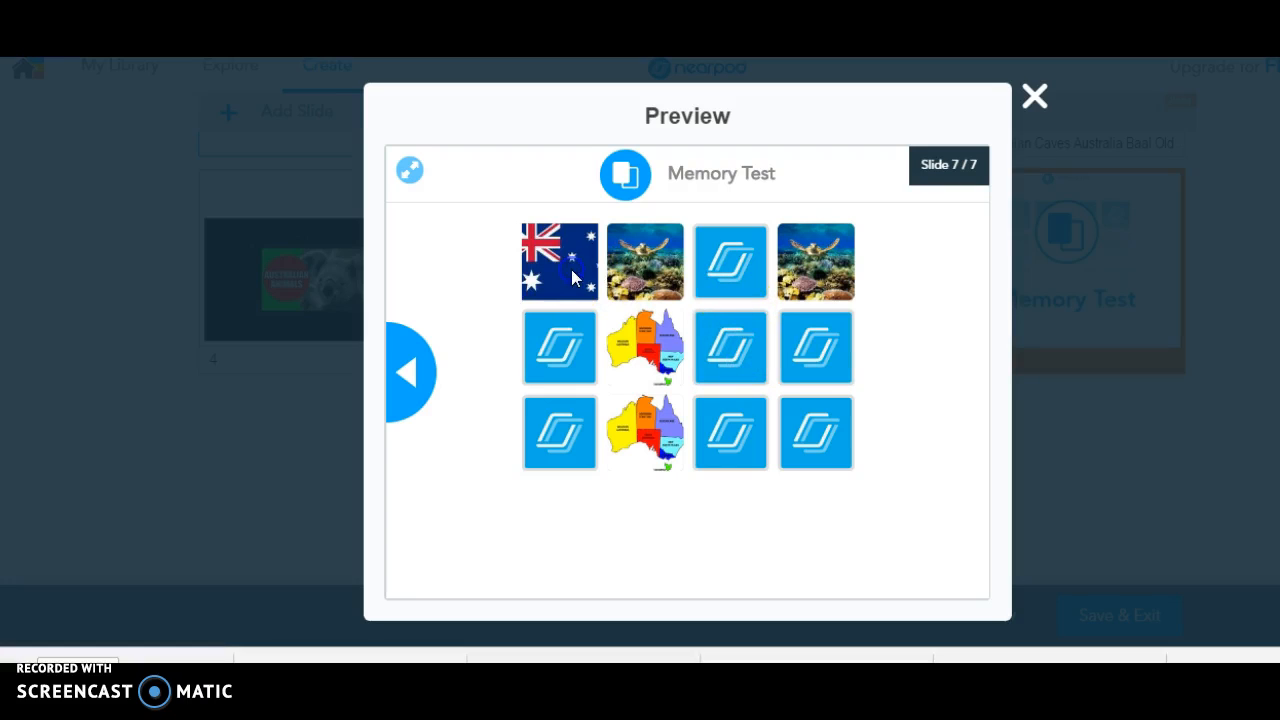
pyautogui.click(718, 370)
# Step: Turn over the remaining cards in the previewed Memory Test until the two koala photos are matched
pyautogui.click(728, 276)
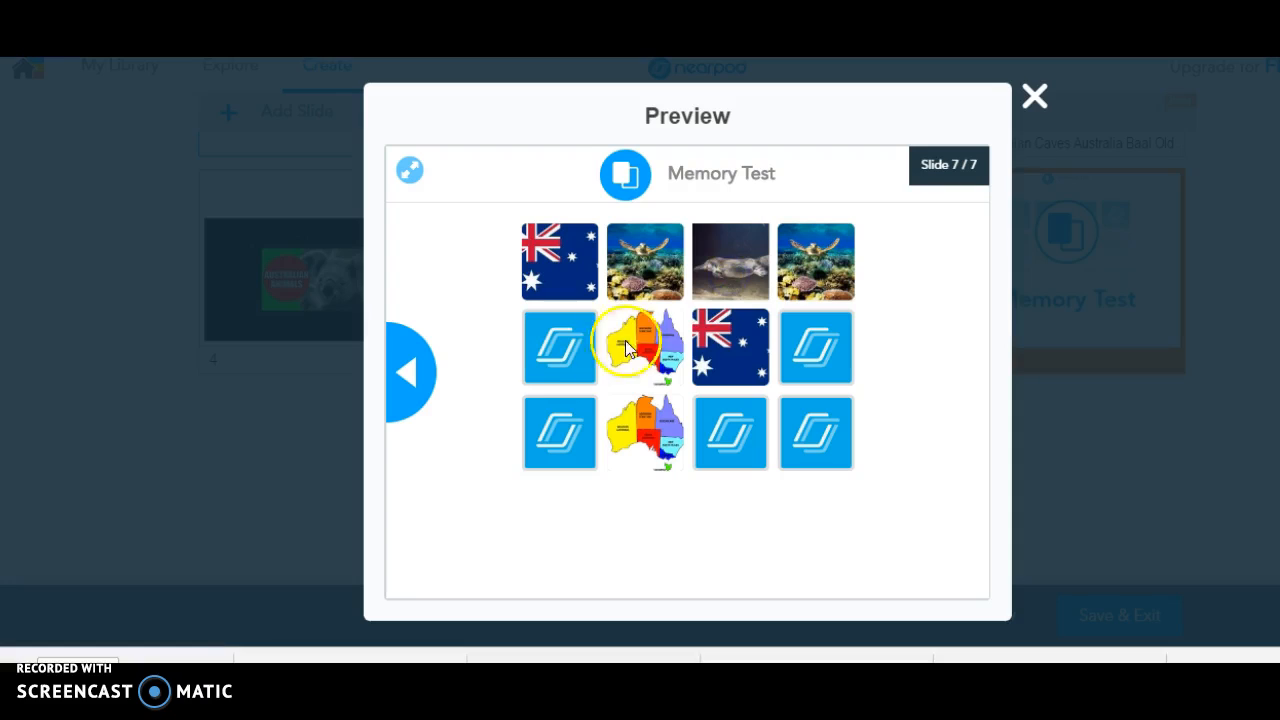
pyautogui.click(566, 357)
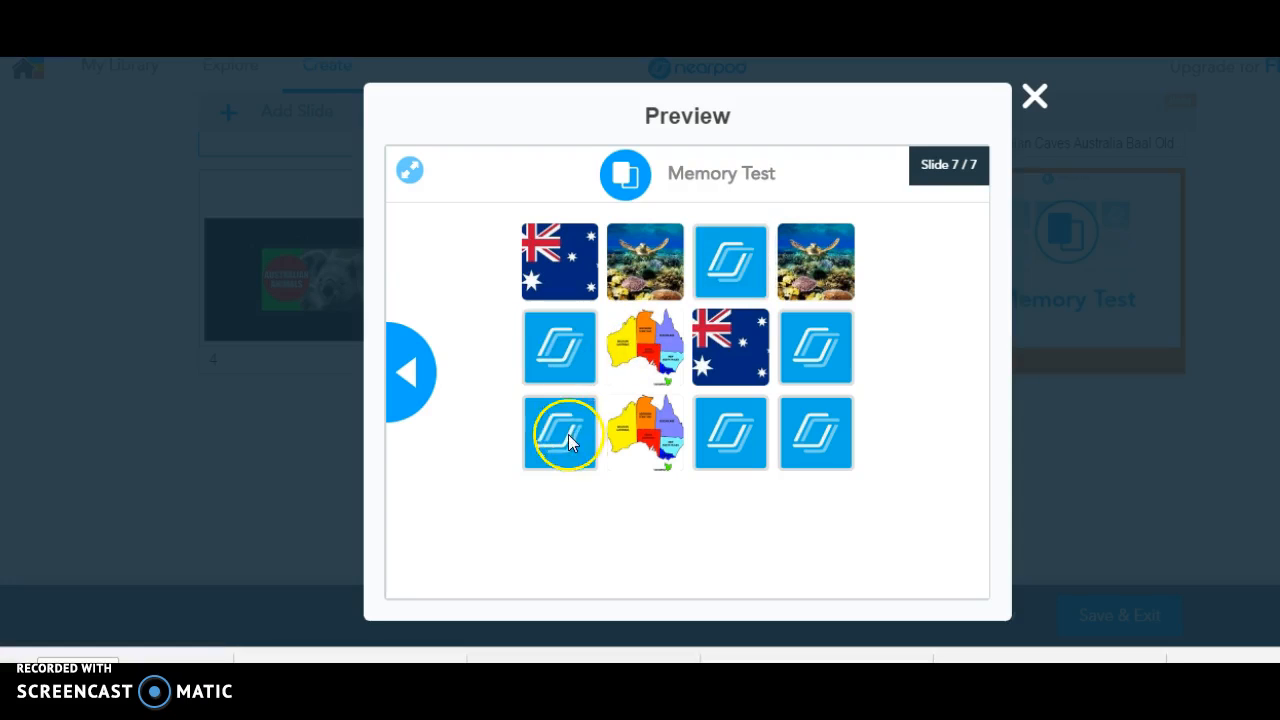
pyautogui.click(744, 446)
pyautogui.click(586, 377)
pyautogui.click(739, 438)
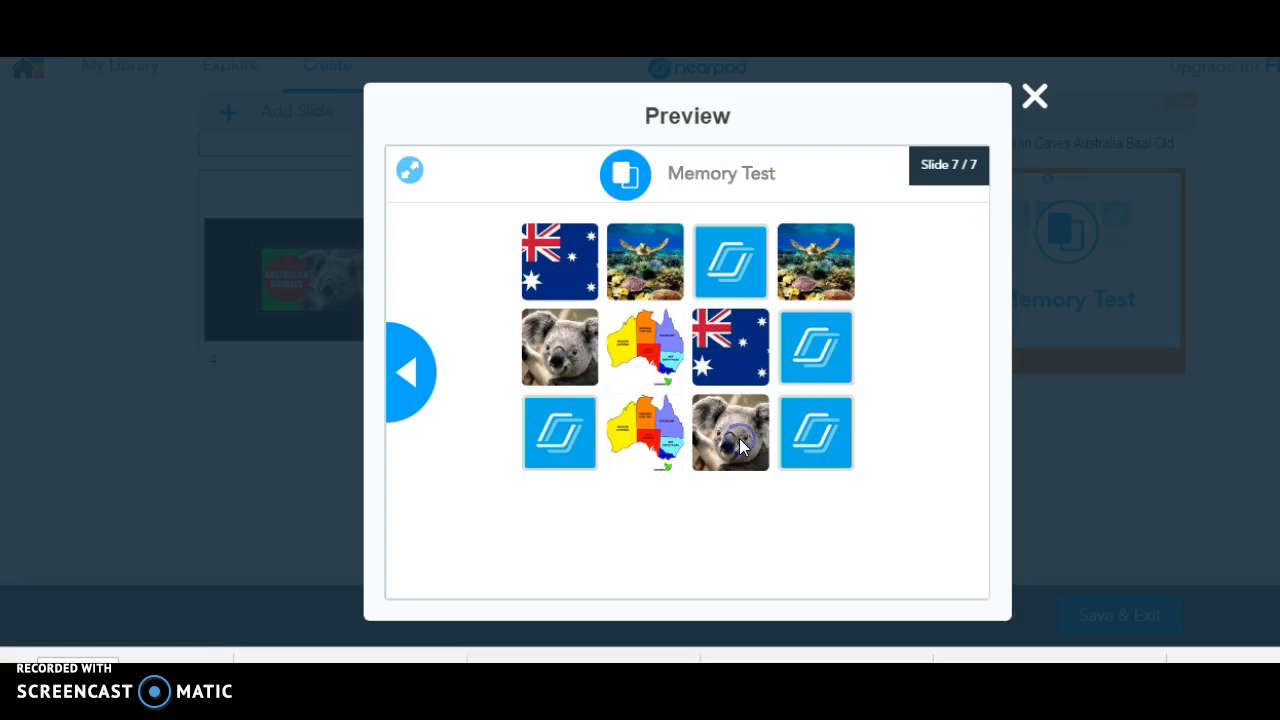
# Step: Match the two kangaroo cards and the two platypus photos to complete the previewed Memory Test
pyautogui.click(799, 441)
pyautogui.click(757, 377)
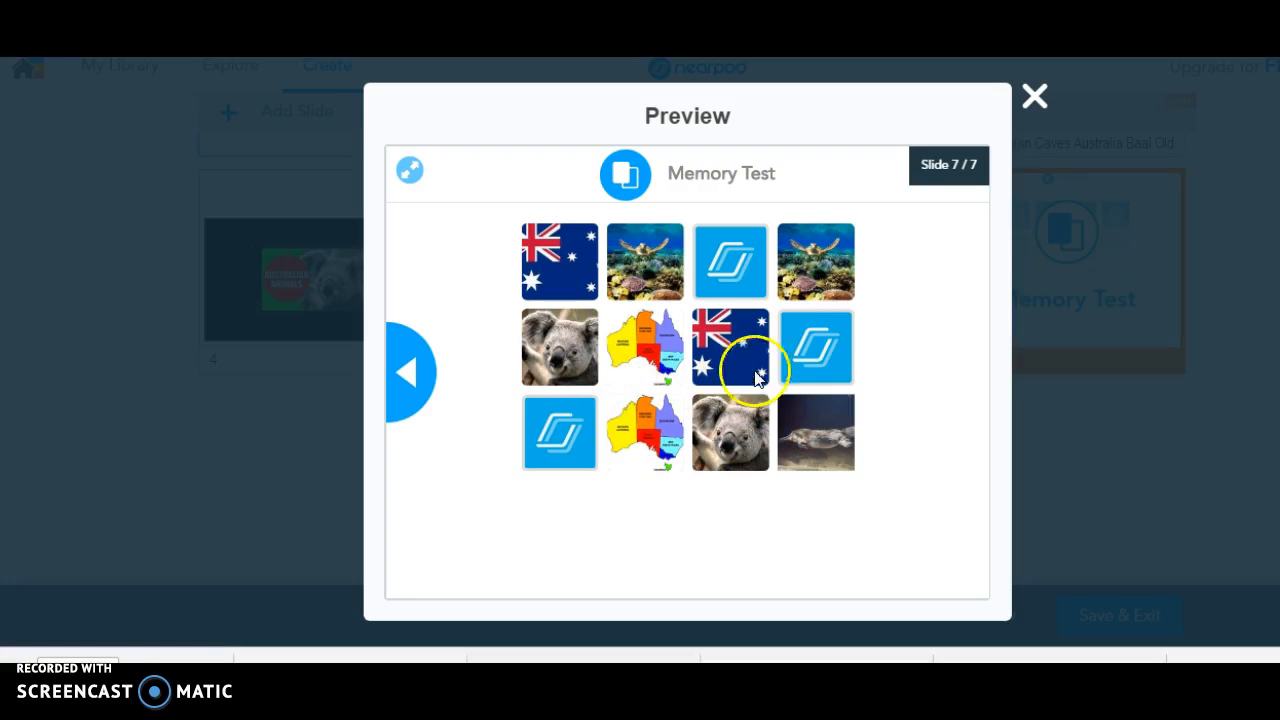
pyautogui.click(571, 426)
pyautogui.click(818, 362)
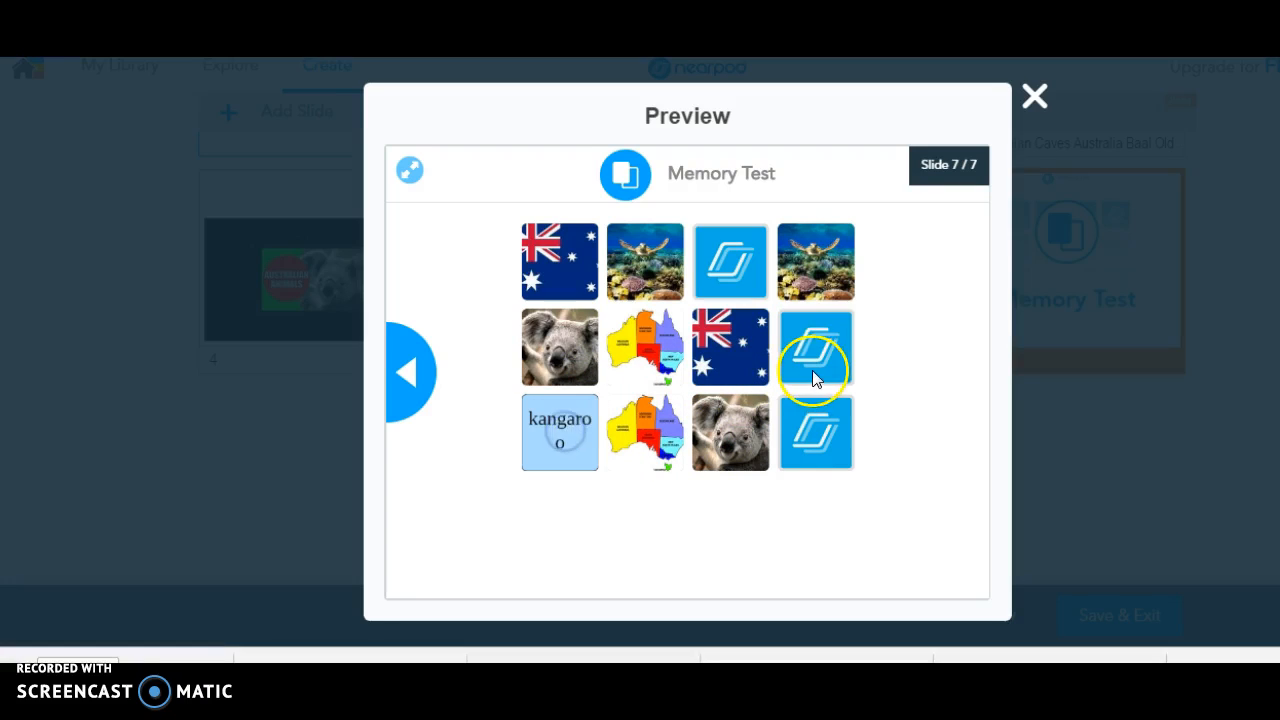
pyautogui.click(813, 430)
pyautogui.click(750, 275)
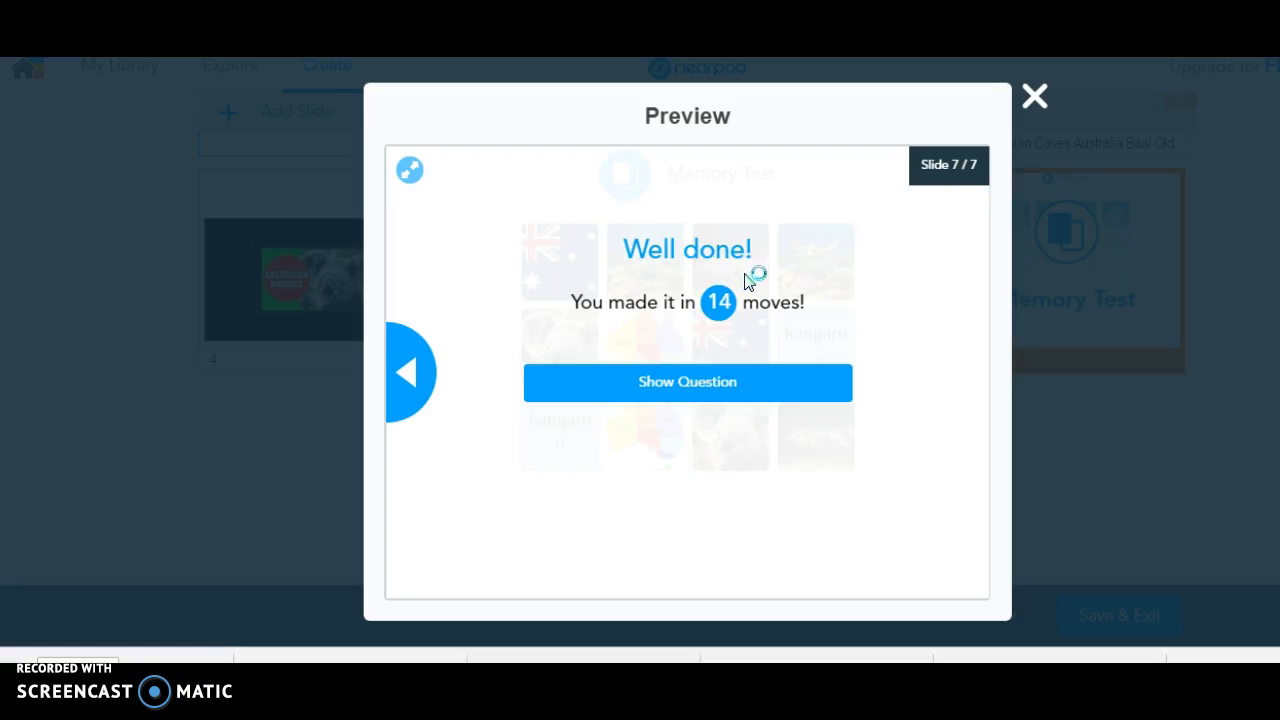
# Step: Show the Memory Test's final question, choose the platypus as the answer and check it
pyautogui.click(700, 384)
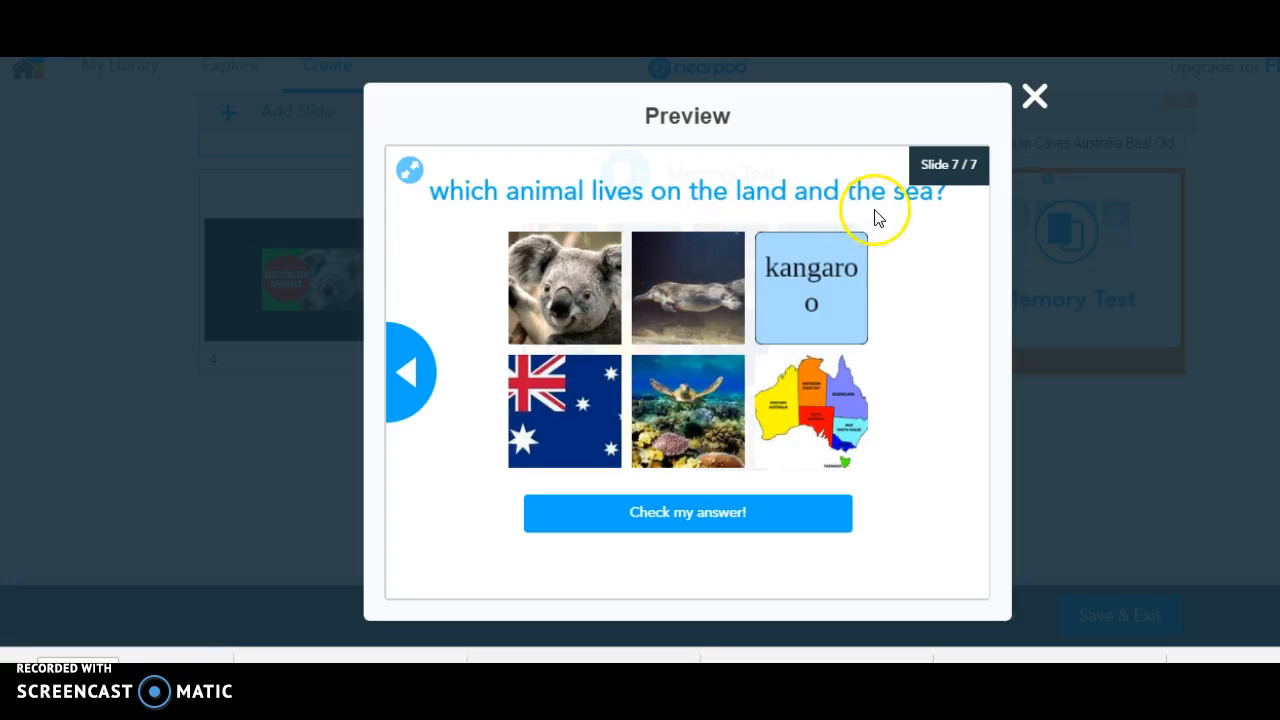
pyautogui.click(705, 303)
pyautogui.click(686, 514)
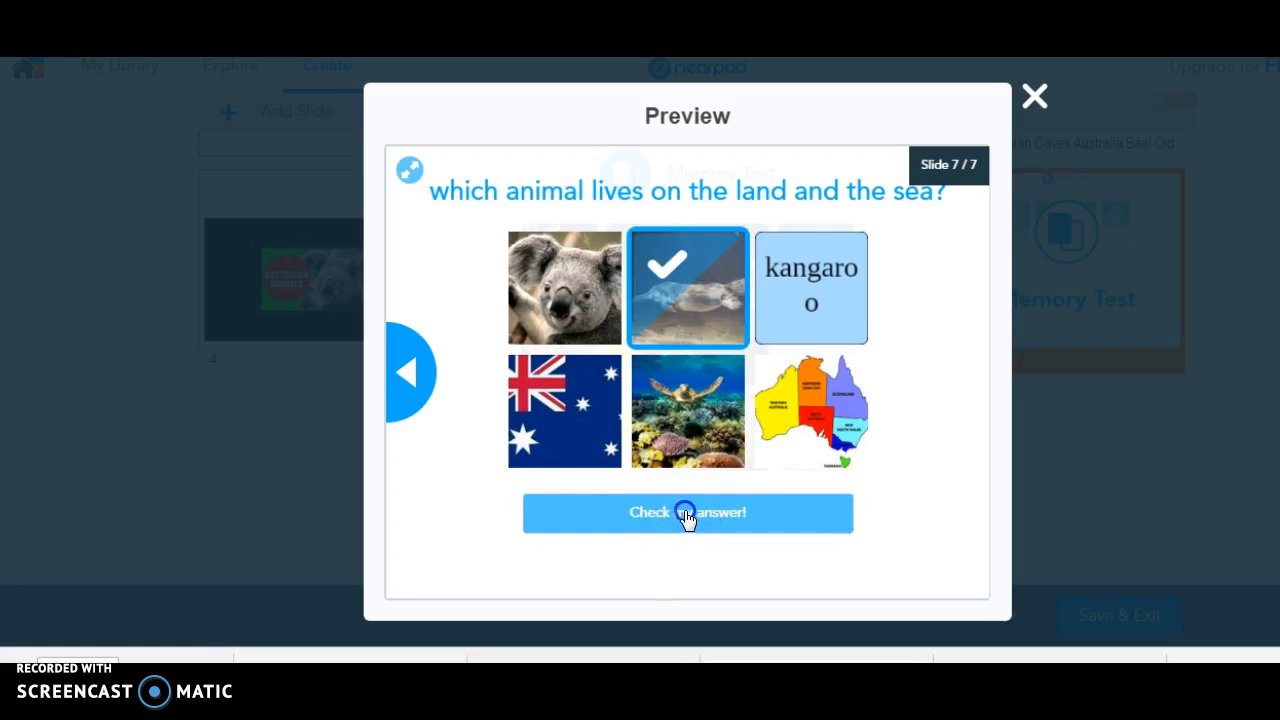
pyautogui.click(729, 378)
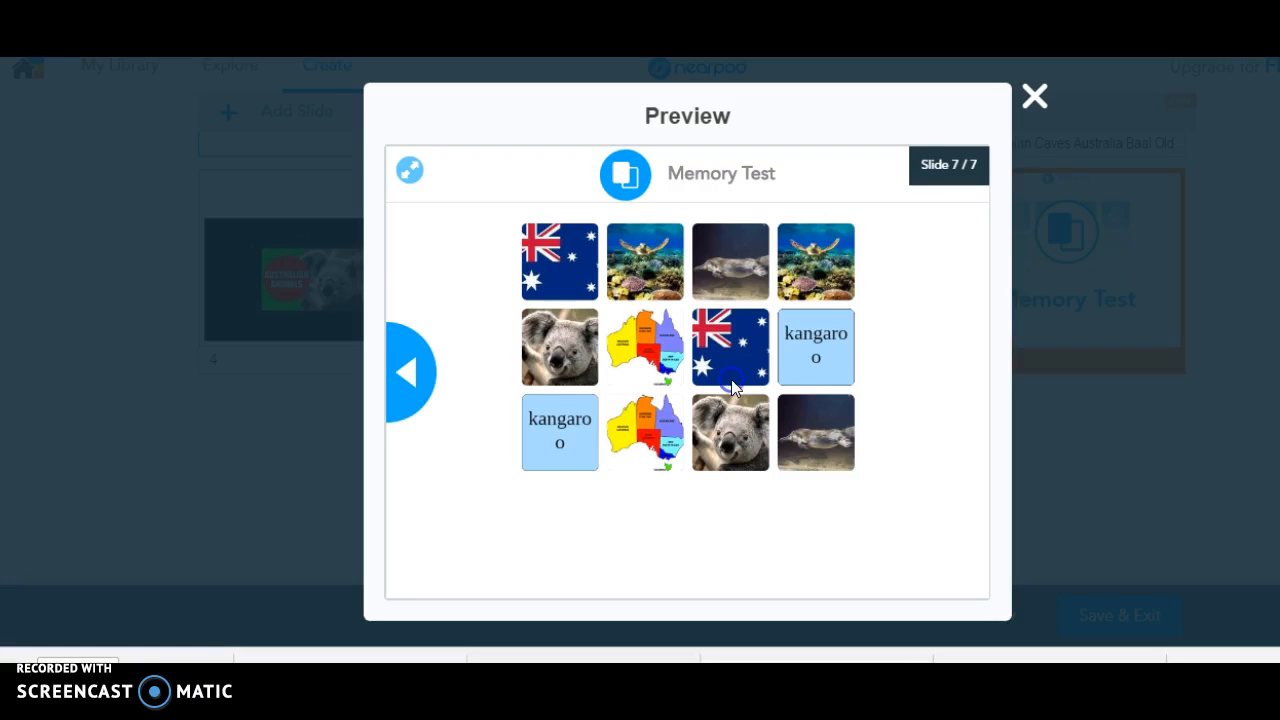
# Step: Go back through the previewed slides to the beginning of the lesson and close the preview
pyautogui.click(411, 373)
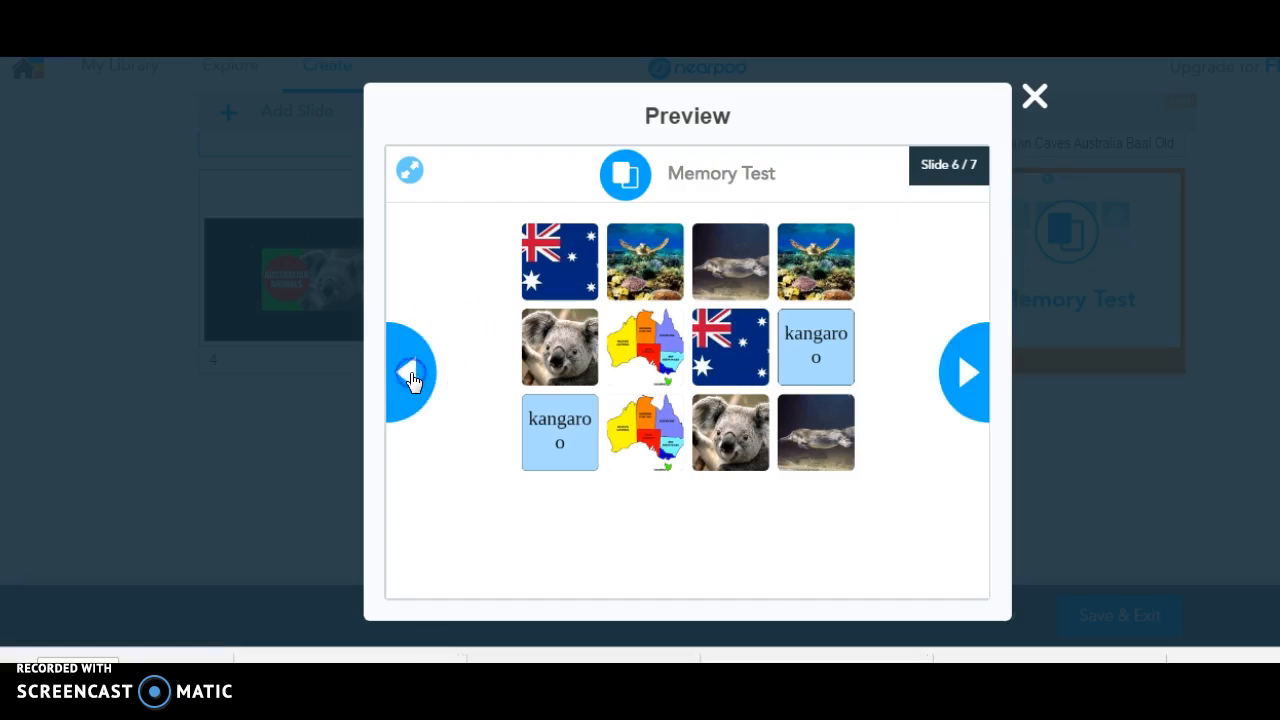
pyautogui.click(411, 373)
pyautogui.click(411, 373)
pyautogui.click(411, 374)
pyautogui.click(411, 374)
pyautogui.click(411, 374)
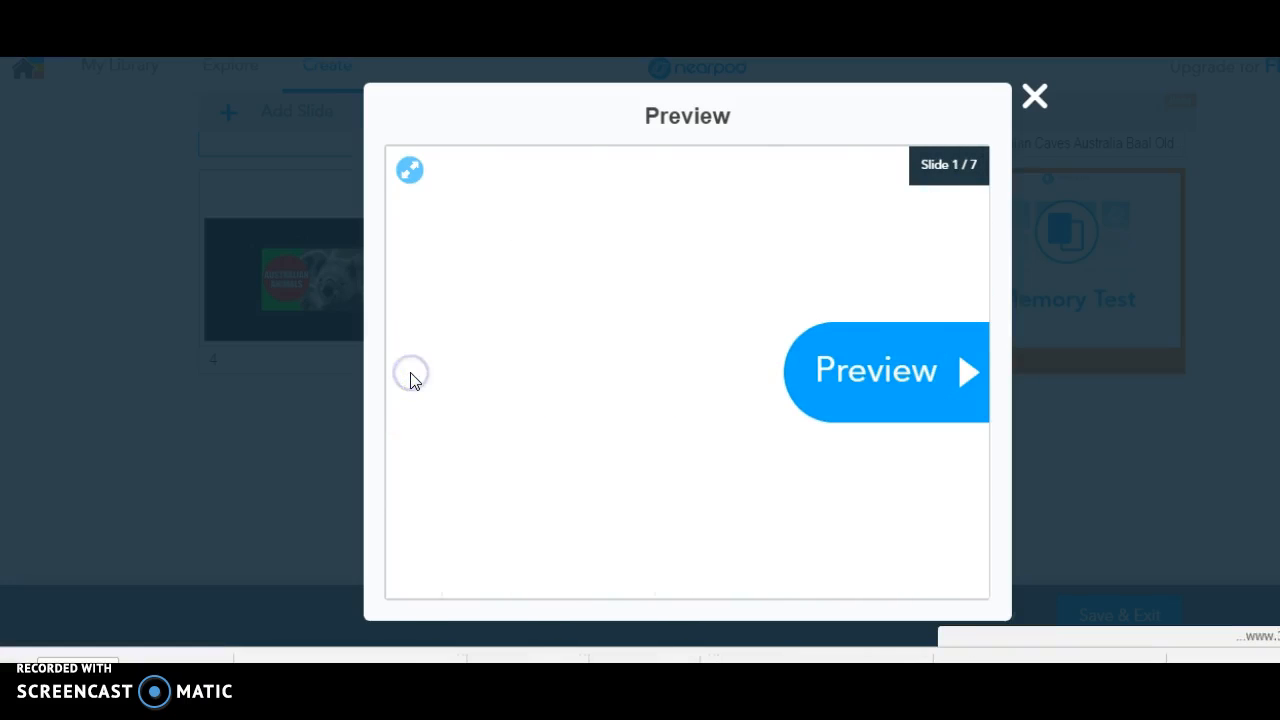
pyautogui.click(958, 368)
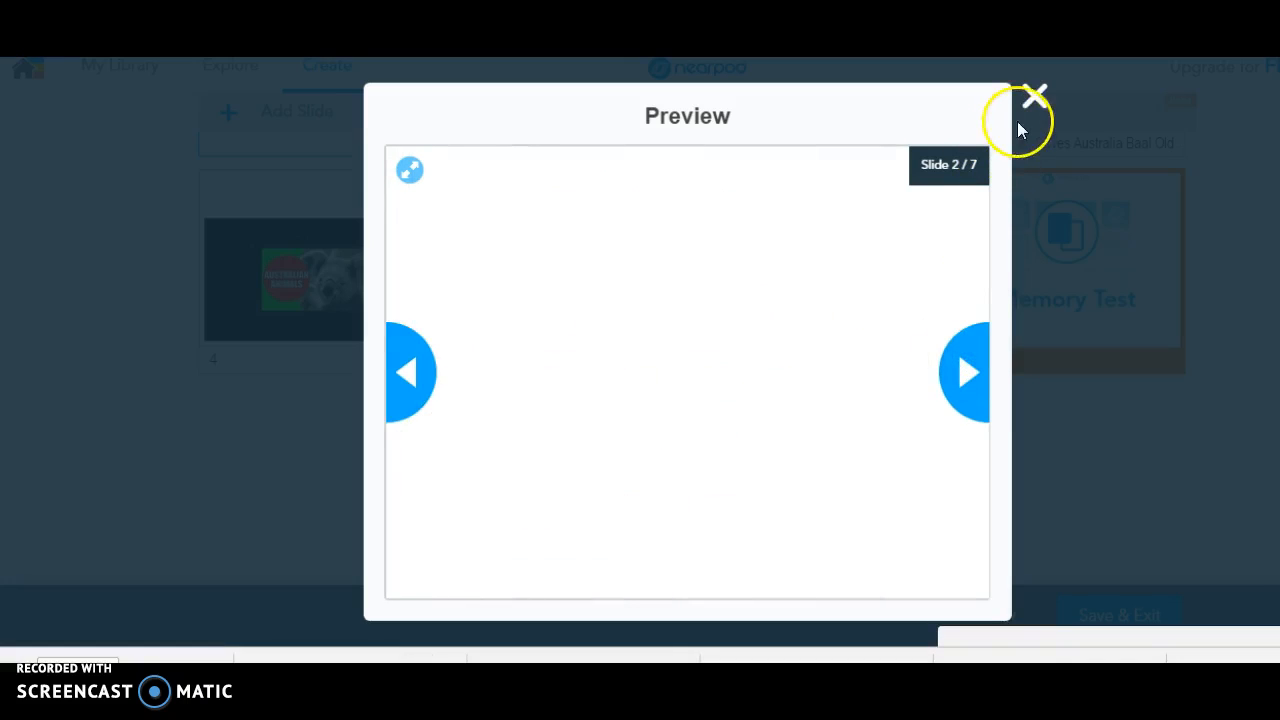
pyautogui.click(1038, 100)
# Step: Start saving and exiting the lesson, and title it "hshshsh" in its lesson details
pyautogui.click(1212, 296)
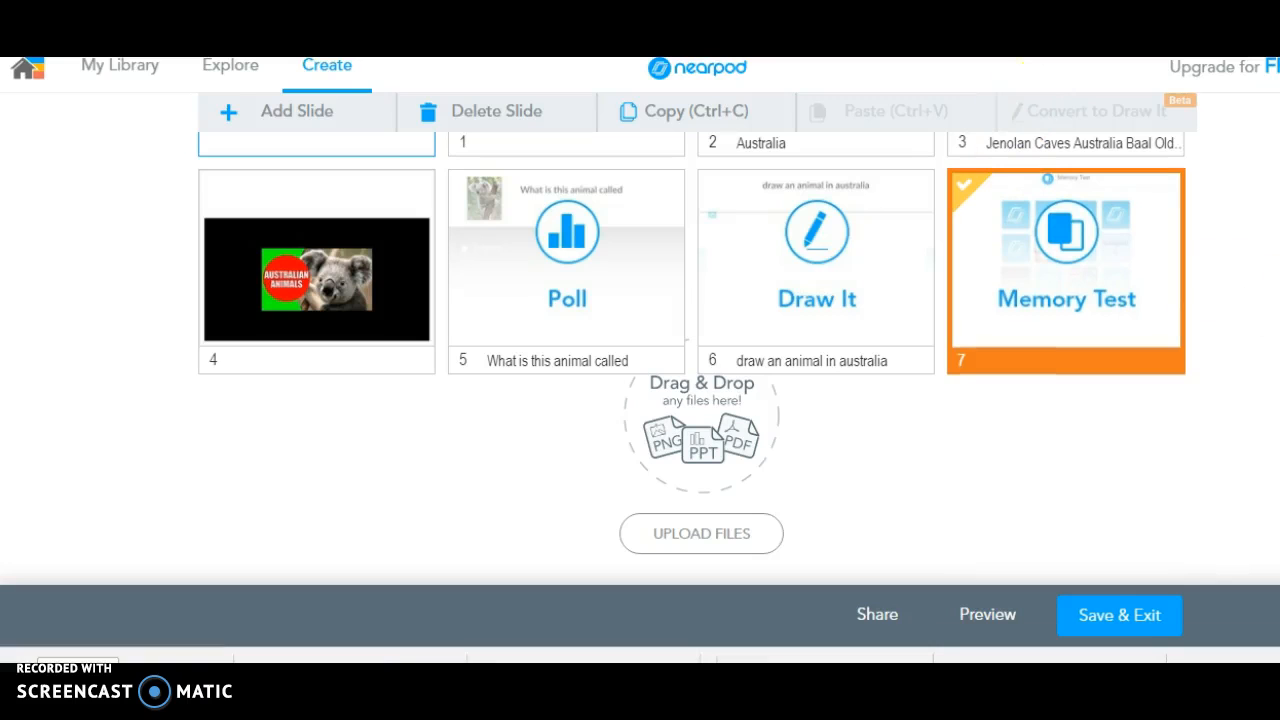
pyautogui.scroll(3, 690, 300)
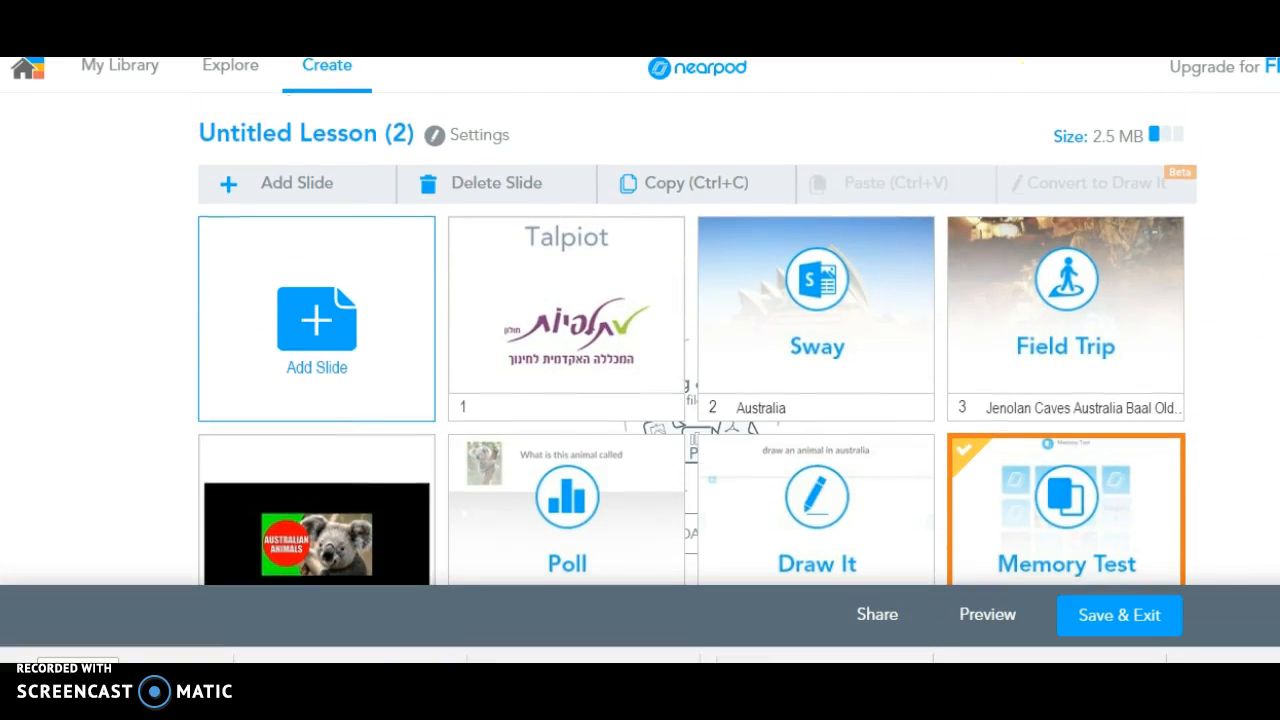
pyautogui.scroll(-4, 700, 380)
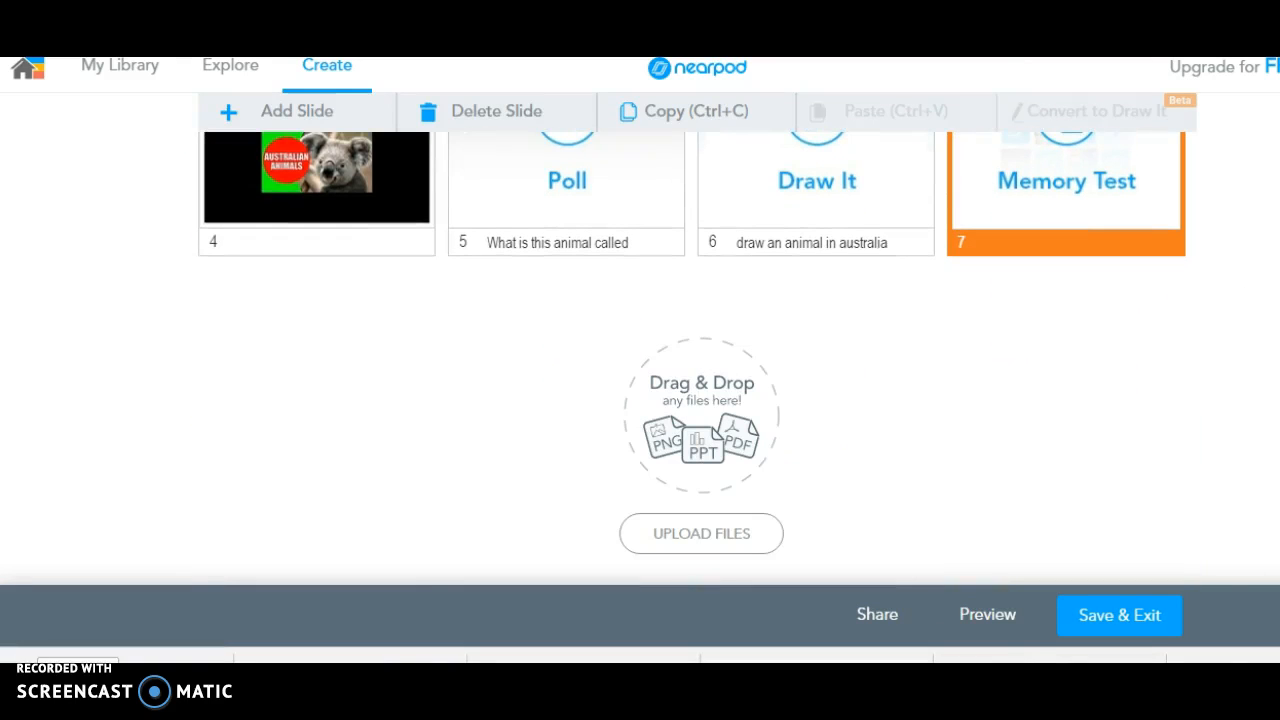
pyautogui.click(1124, 620)
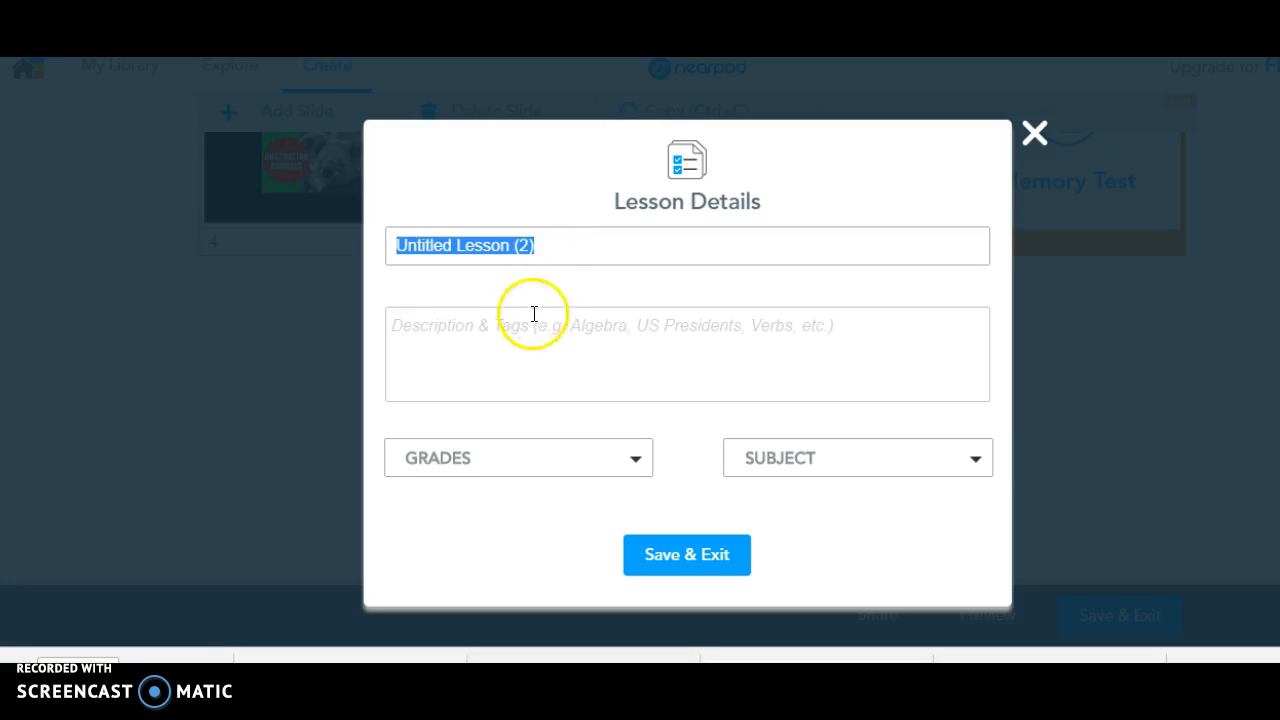
pyautogui.write('hshshsh')
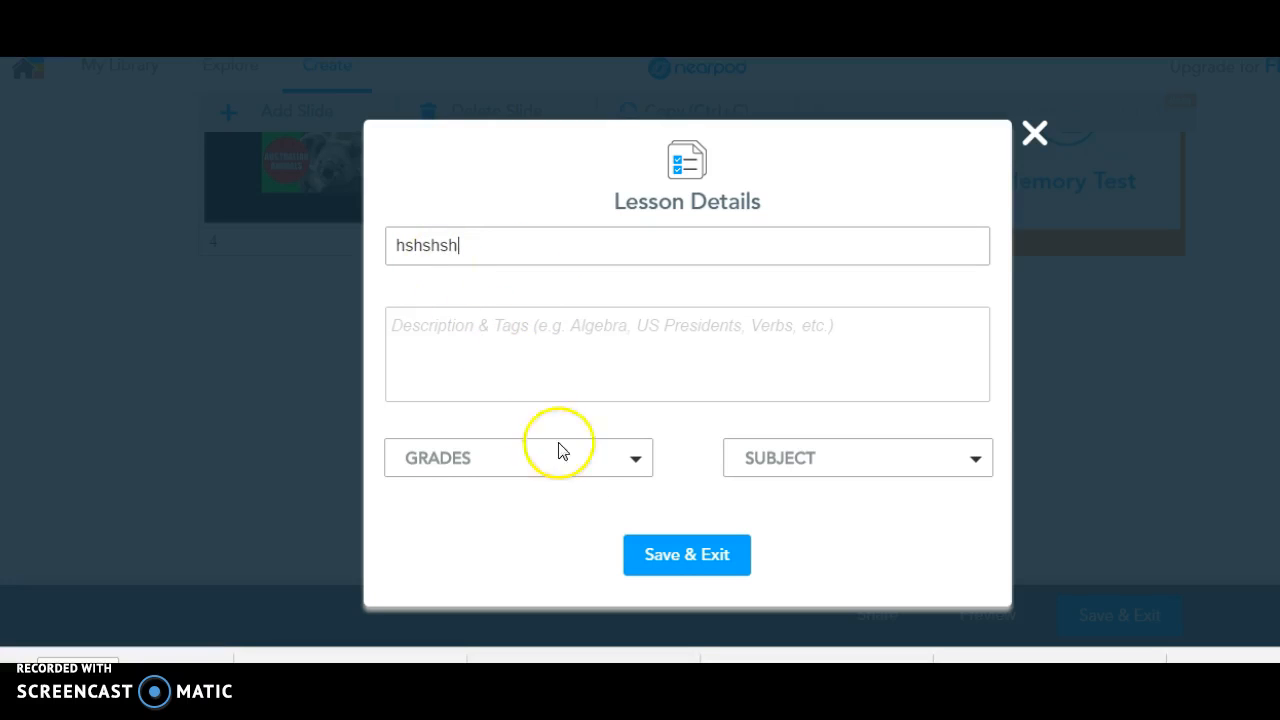
pyautogui.click(683, 563)
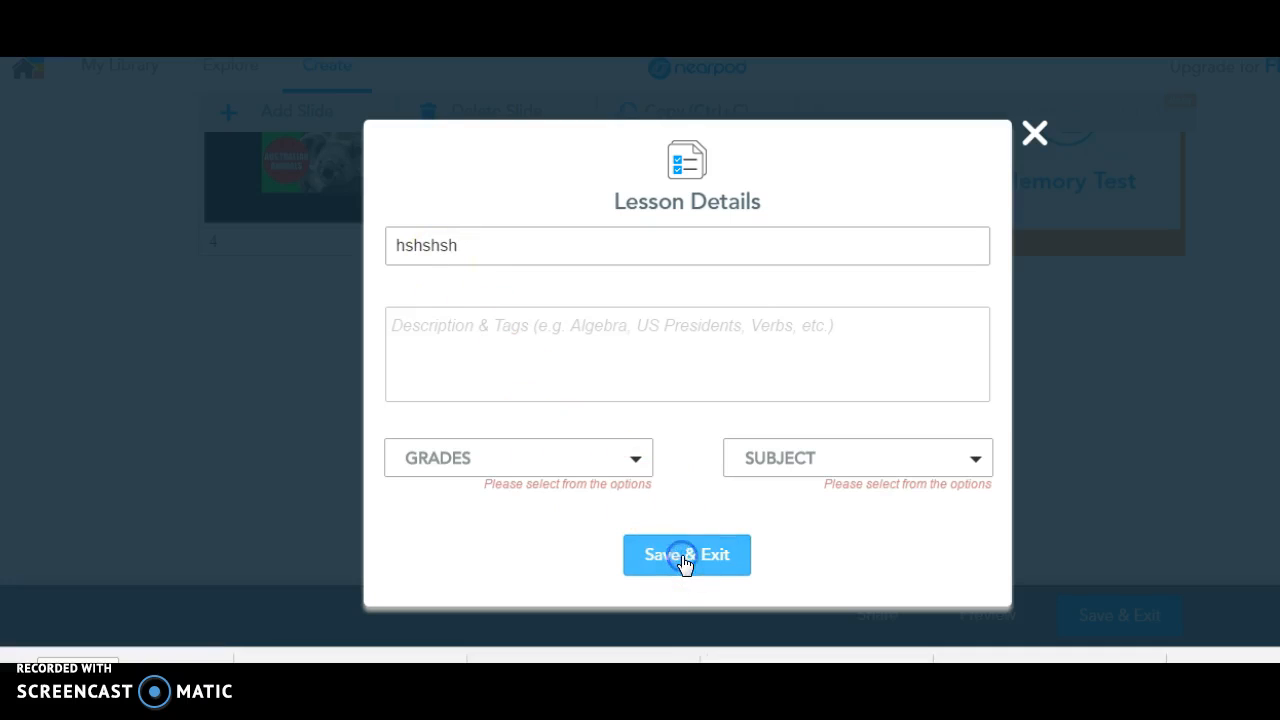
# Step: Set the lesson's grade to 5th and its subject to English Language Arts, and save and exit
pyautogui.click(630, 458)
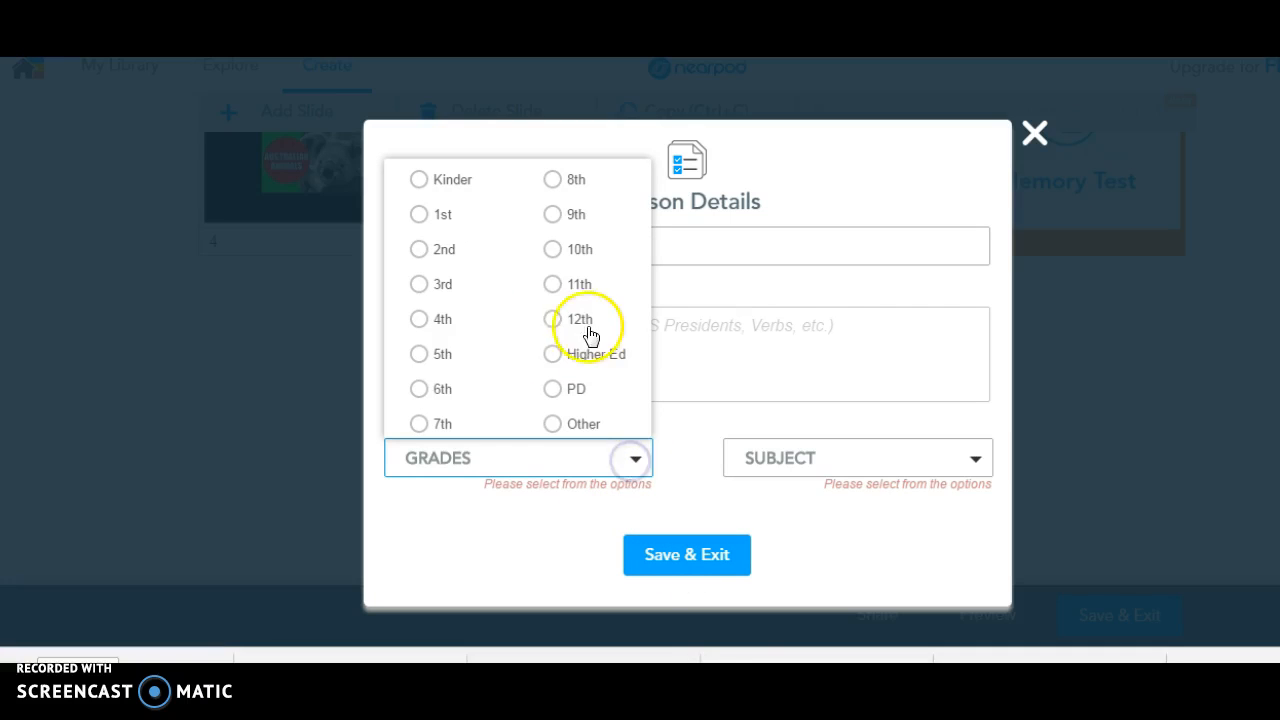
pyautogui.click(428, 353)
pyautogui.click(900, 457)
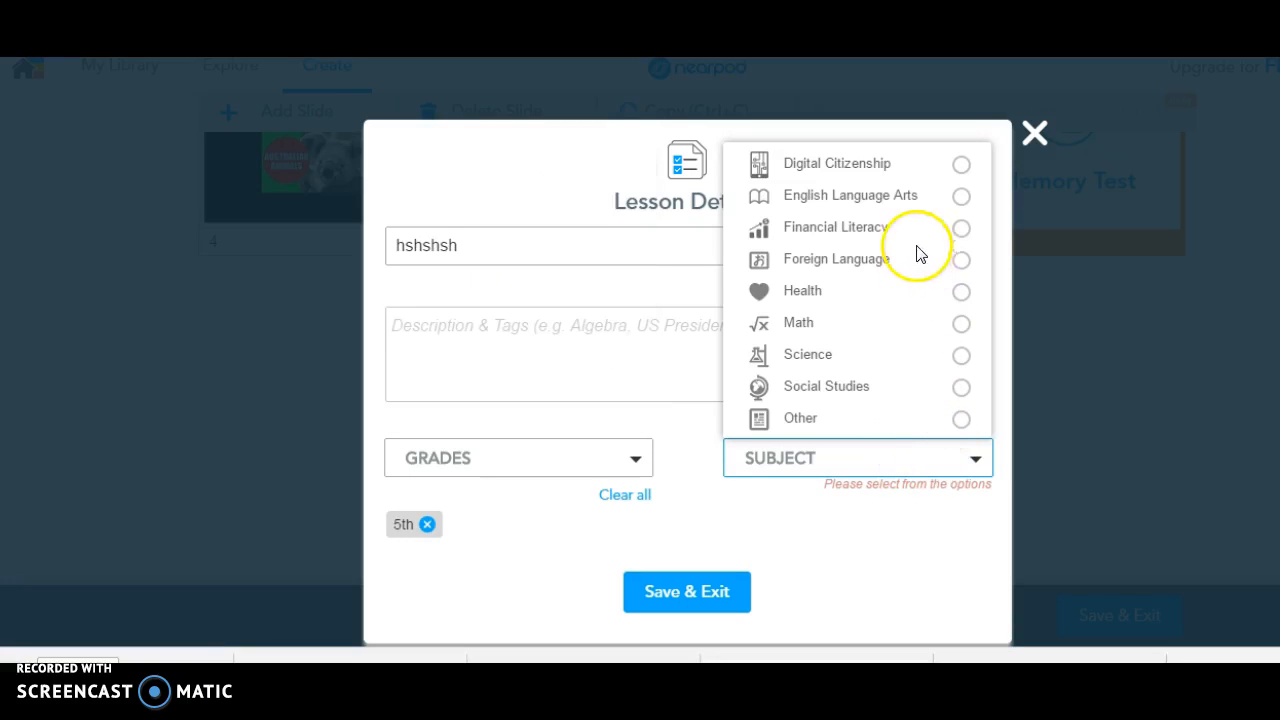
pyautogui.click(888, 197)
pyautogui.click(716, 595)
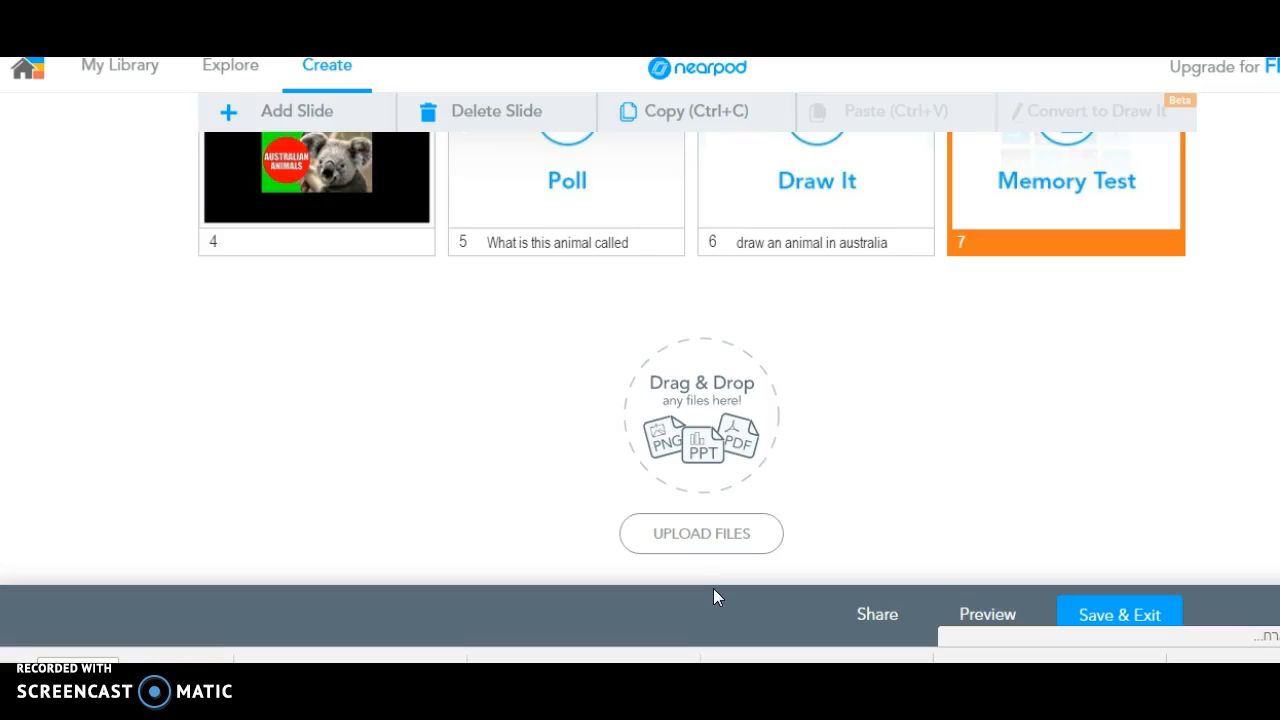
pyautogui.click(976, 606)
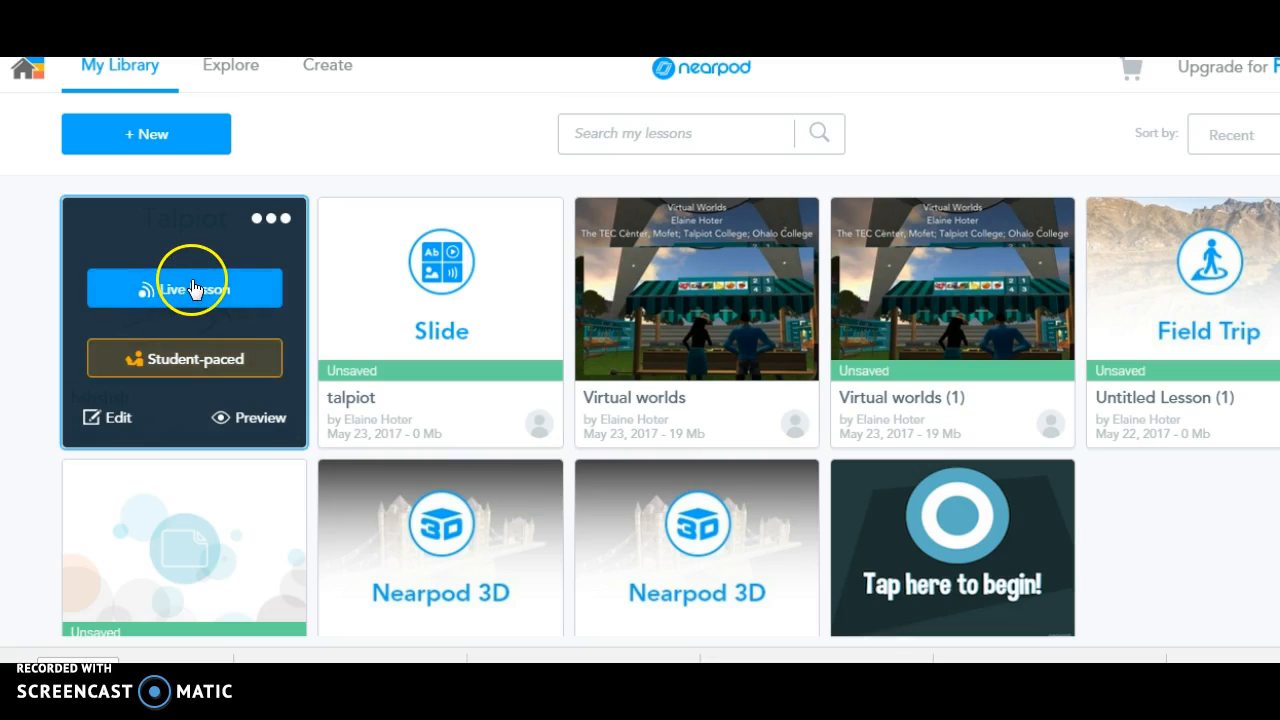
pyautogui.click(172, 371)
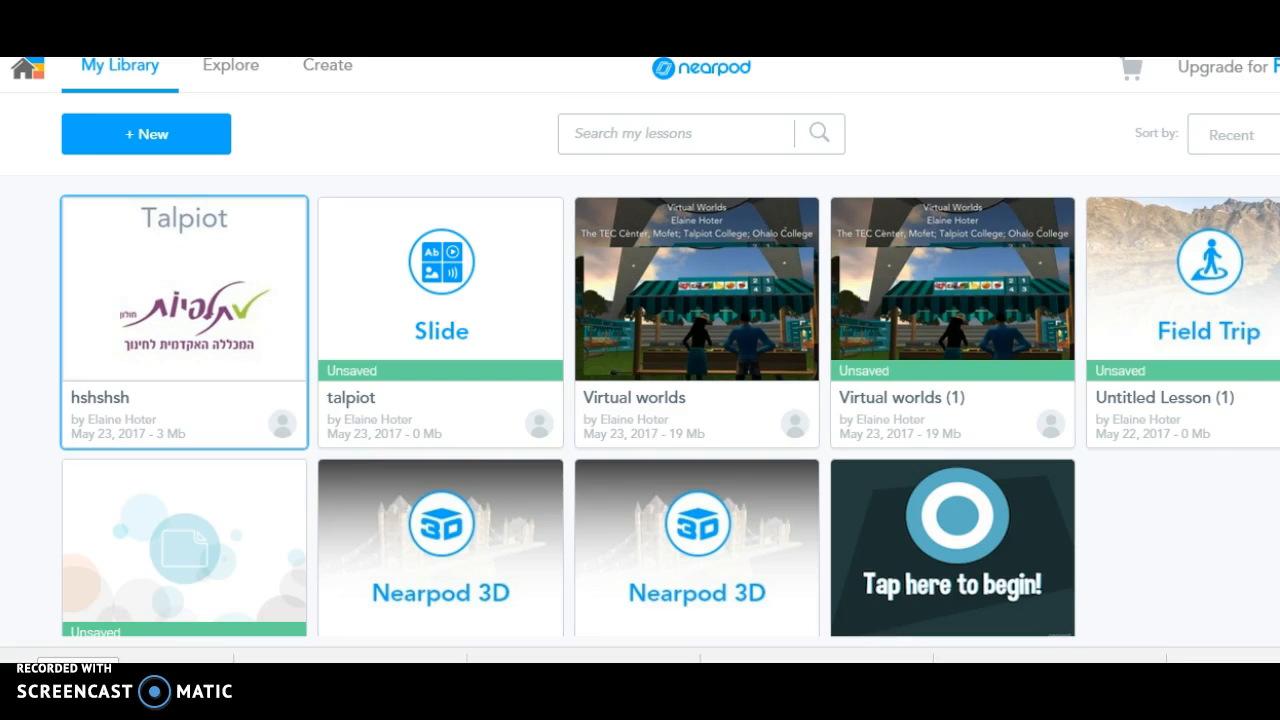